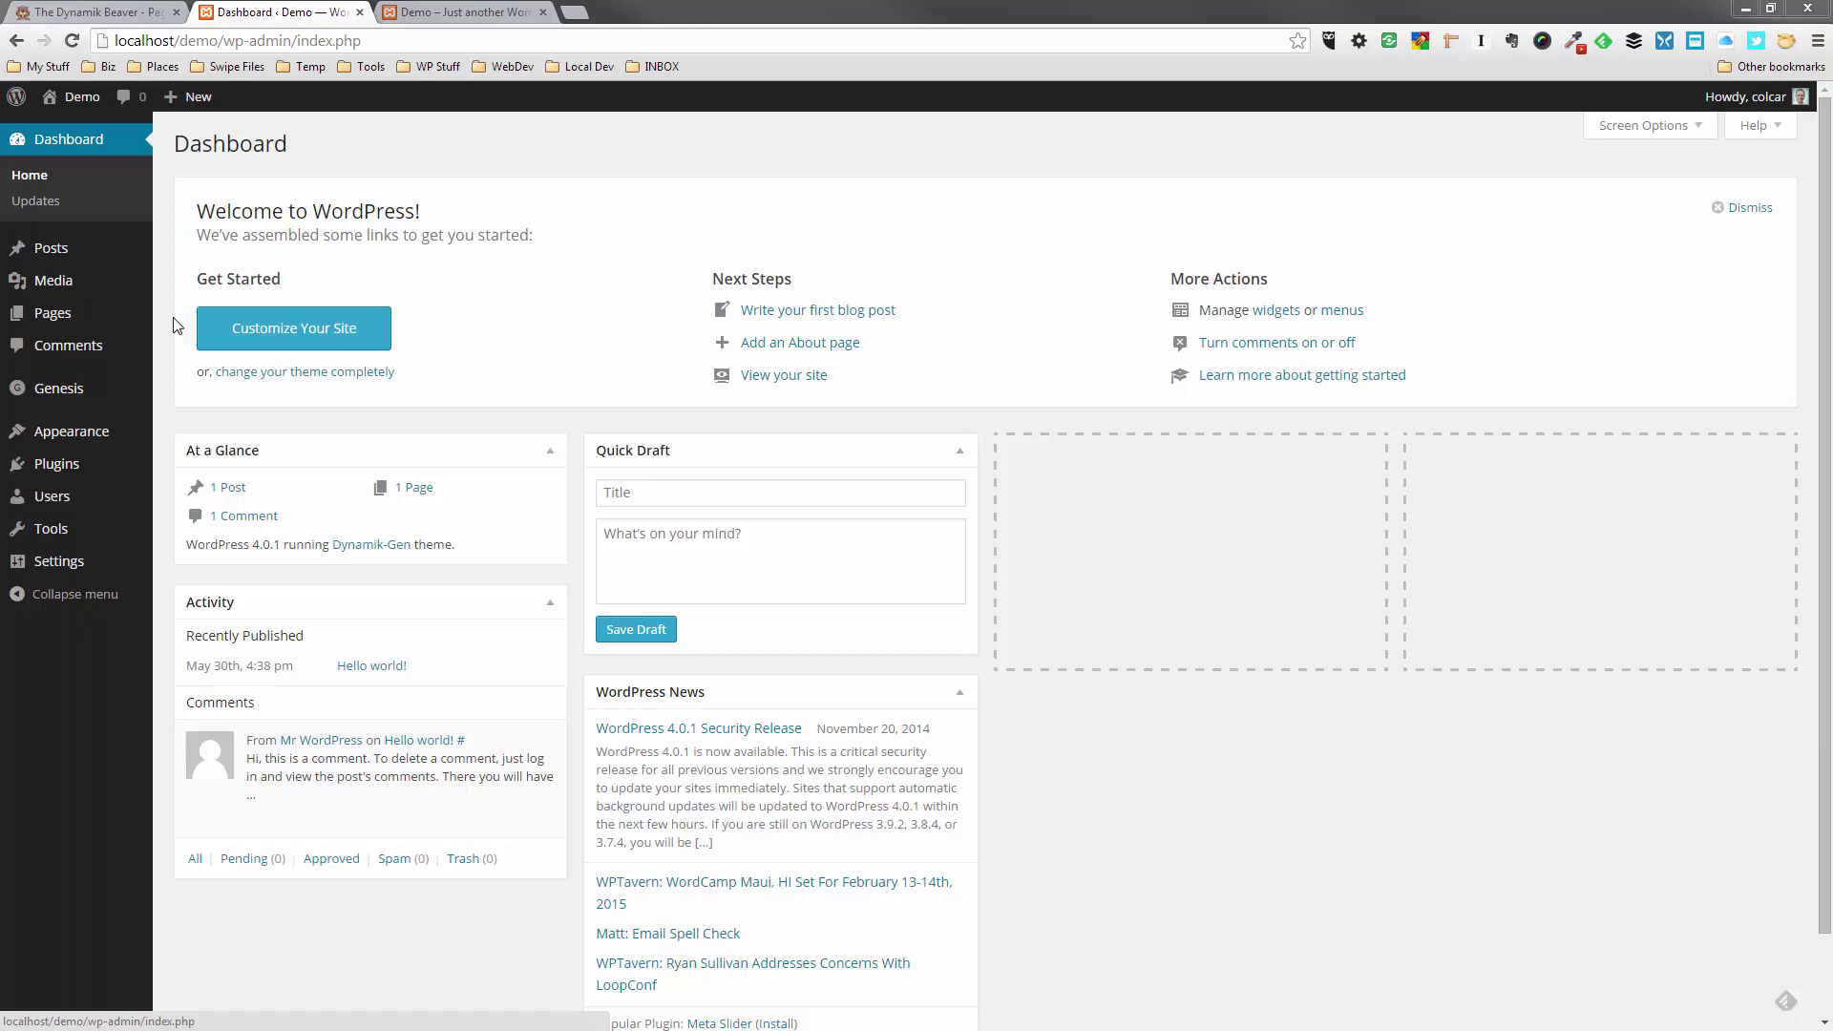
Step: Start a new WordPress page titled '1'
mouse_move(57, 319)
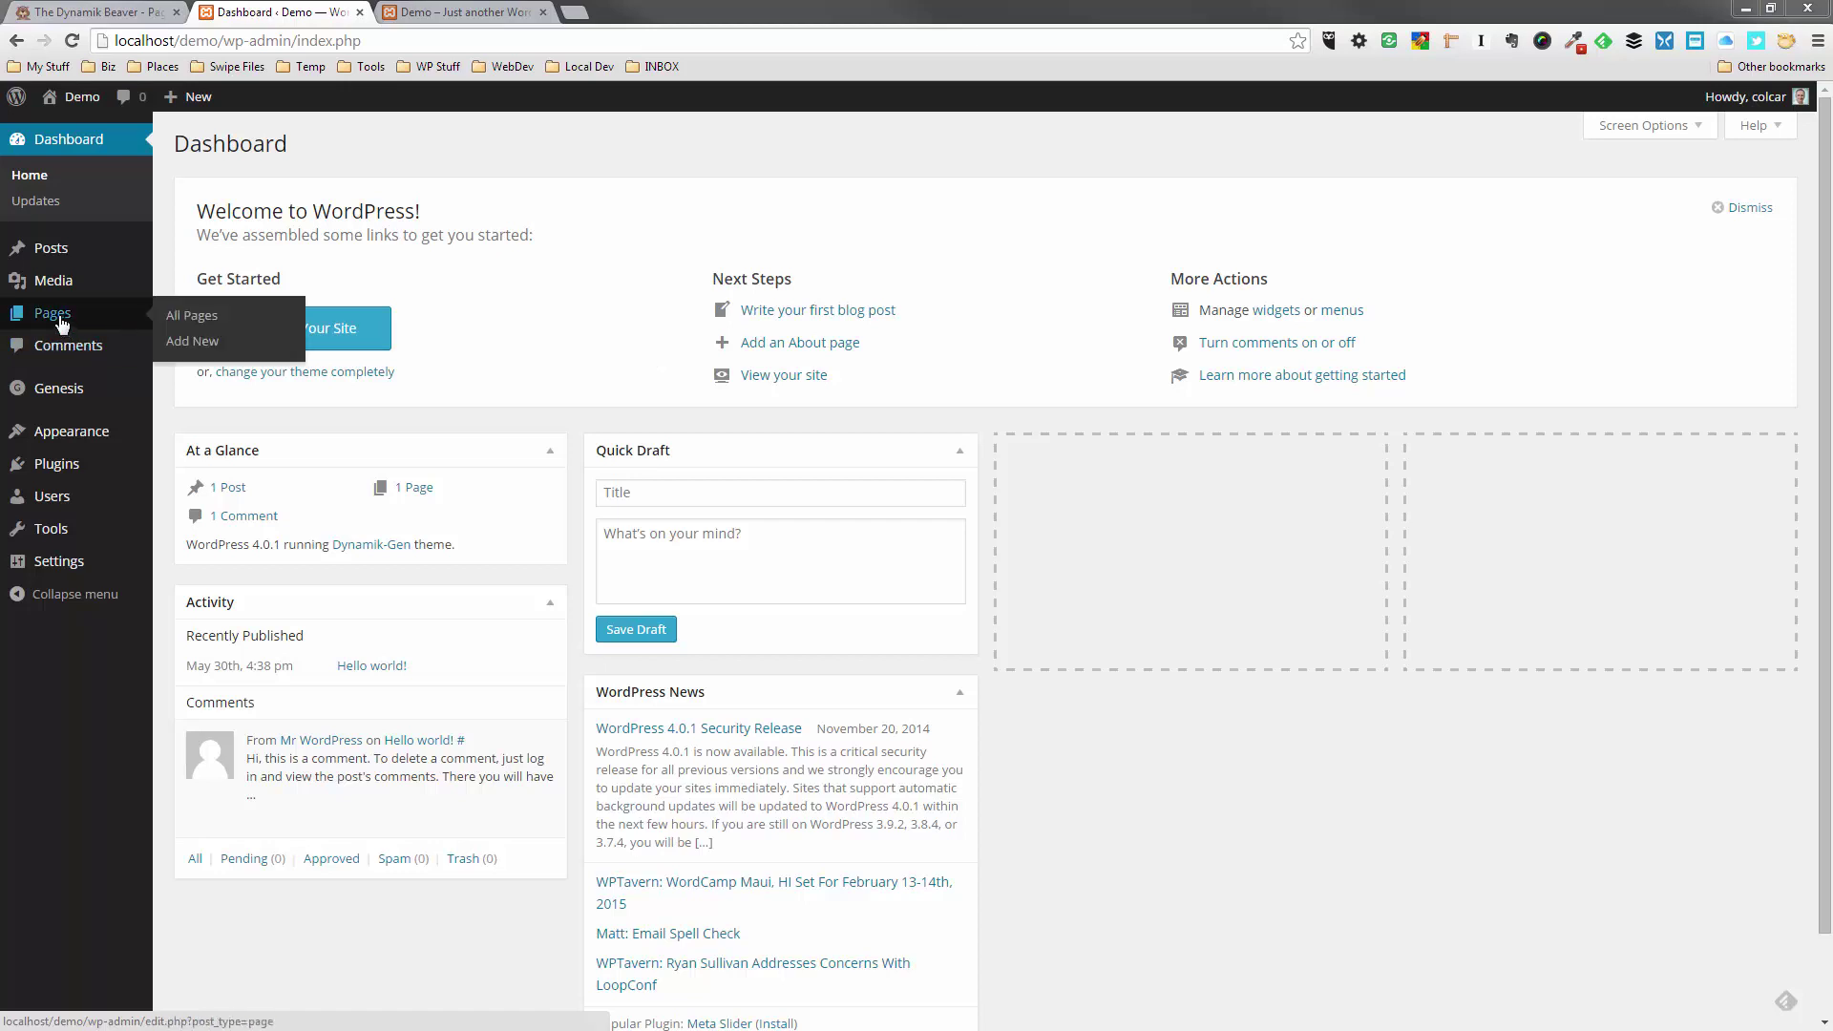
left_click(60, 323)
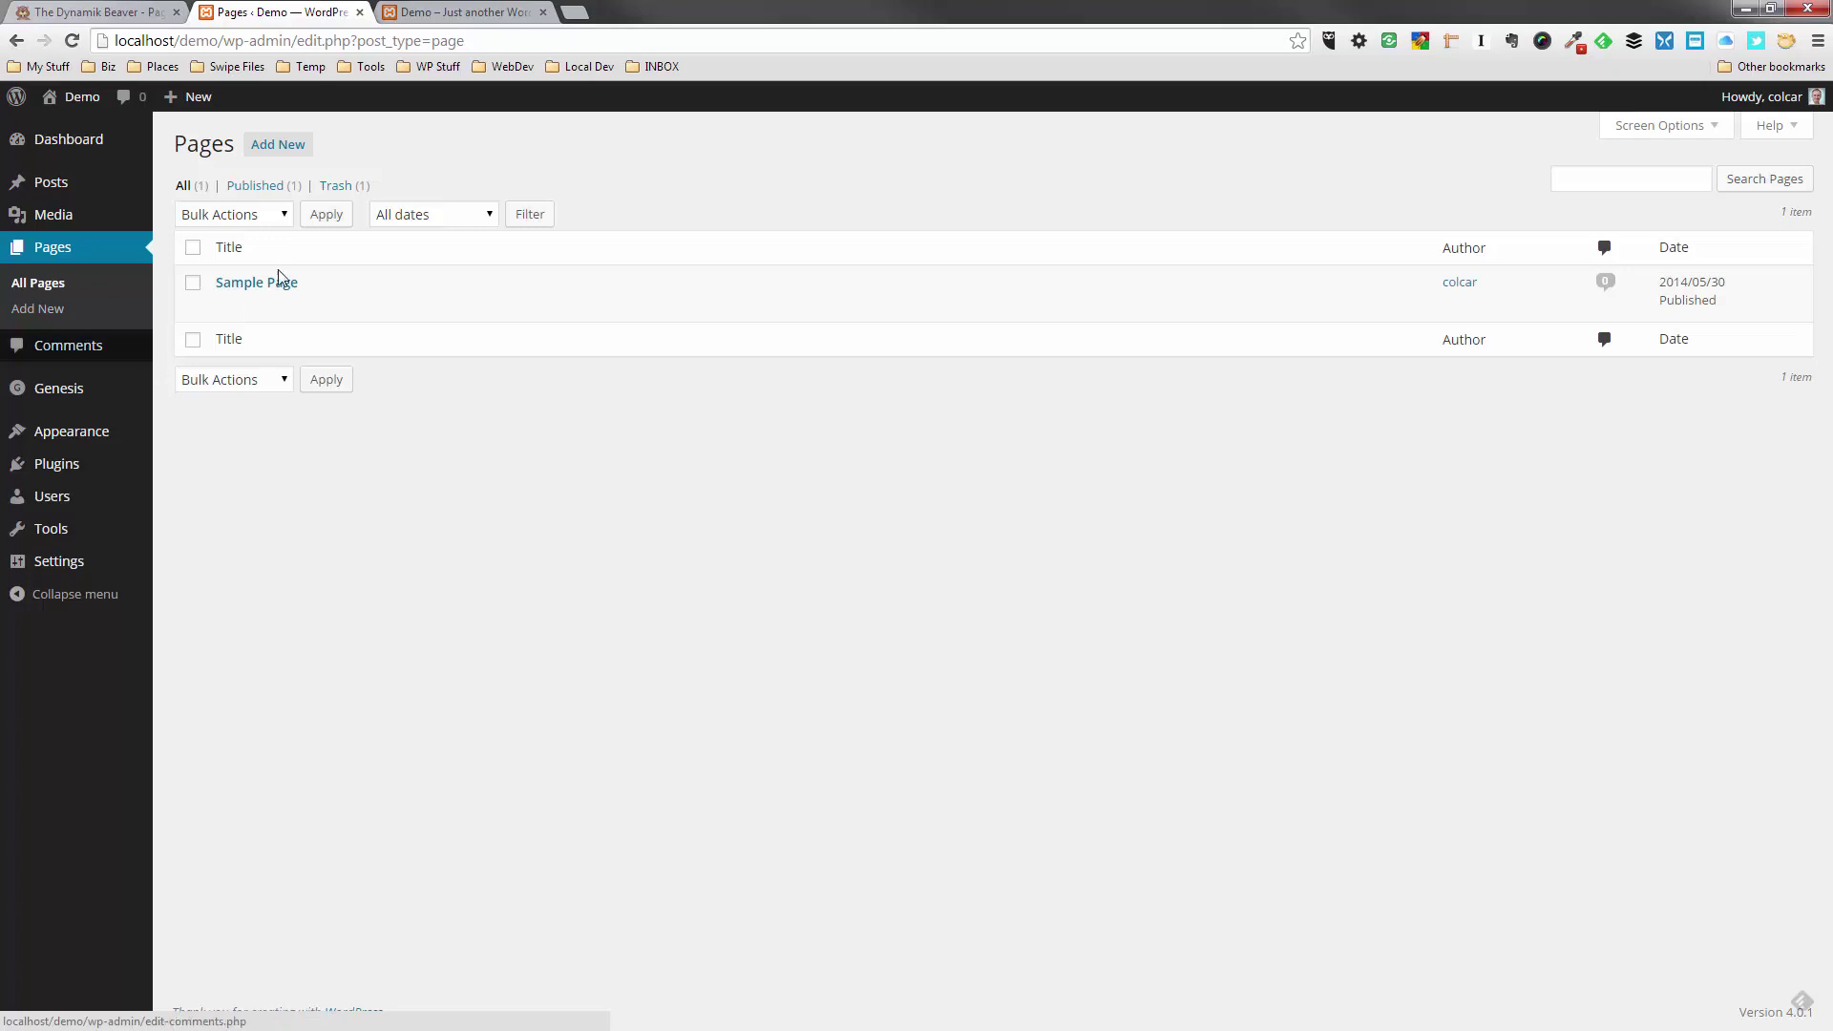
left_click(284, 148)
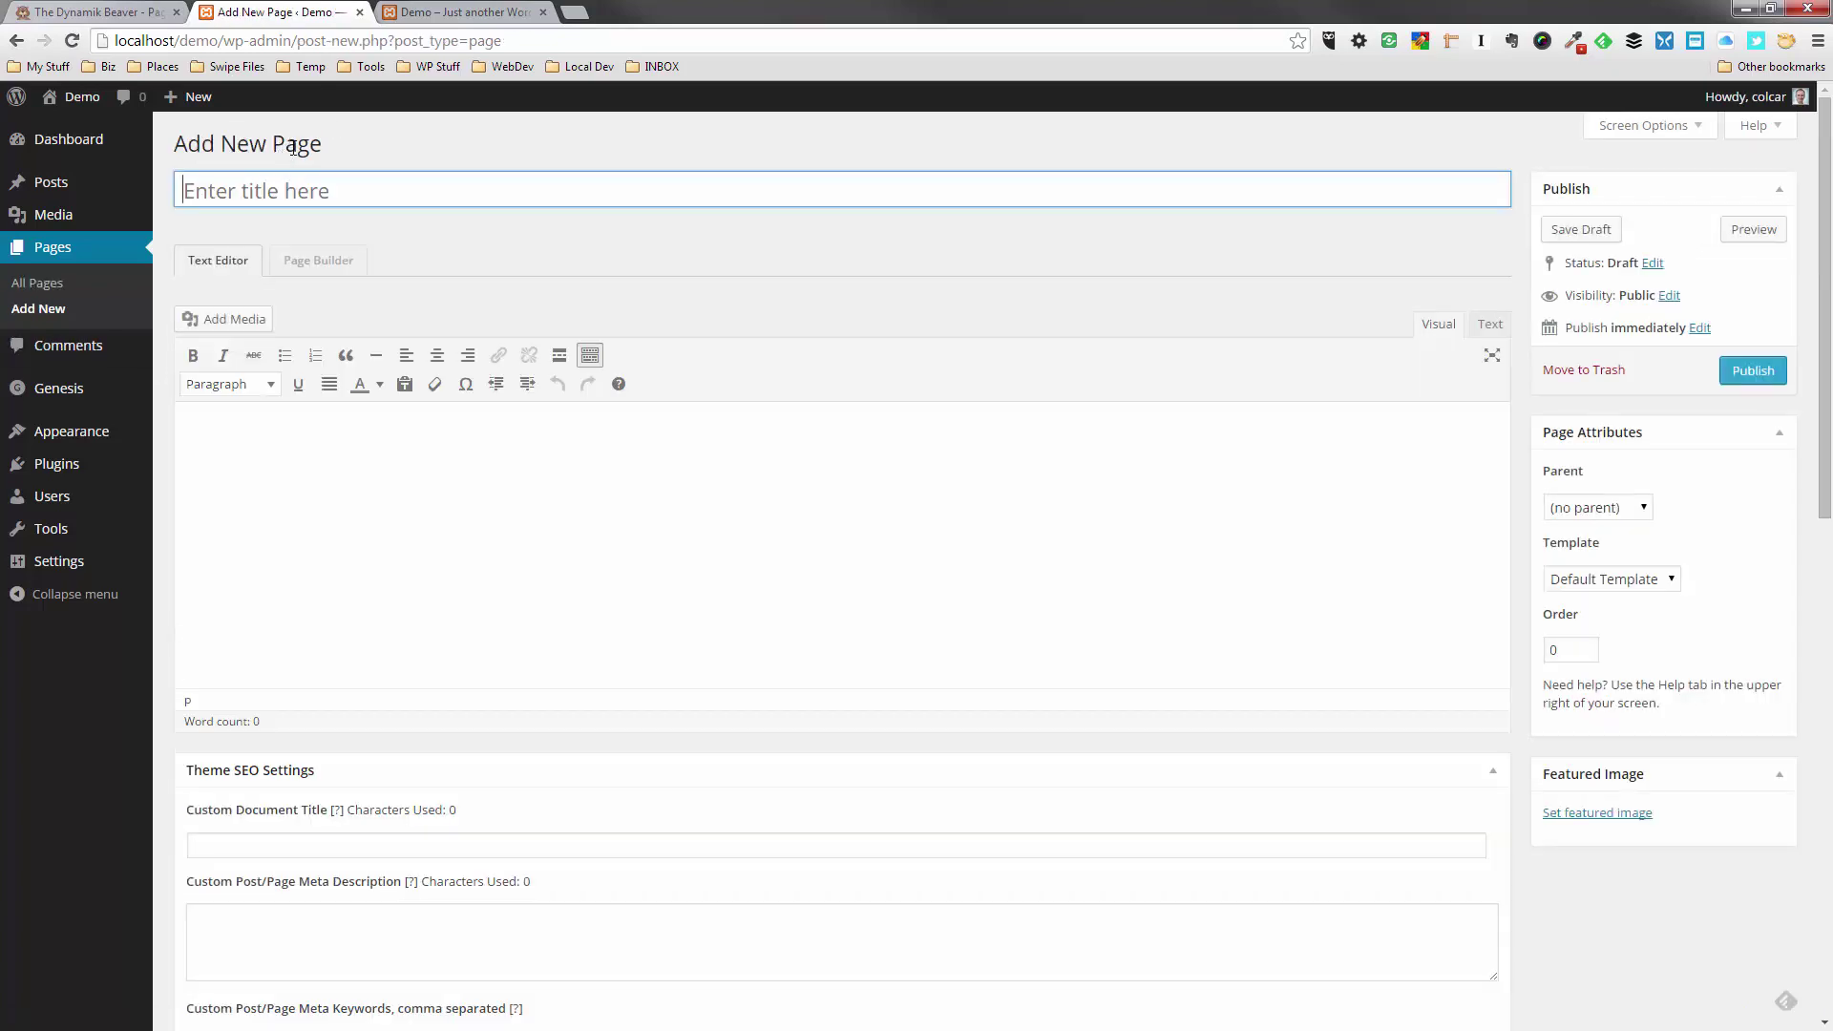
type("1")
Step: Give the page the full-width layout, keep Default Template, and save it as a draft
scroll(703, 704, "down", 8)
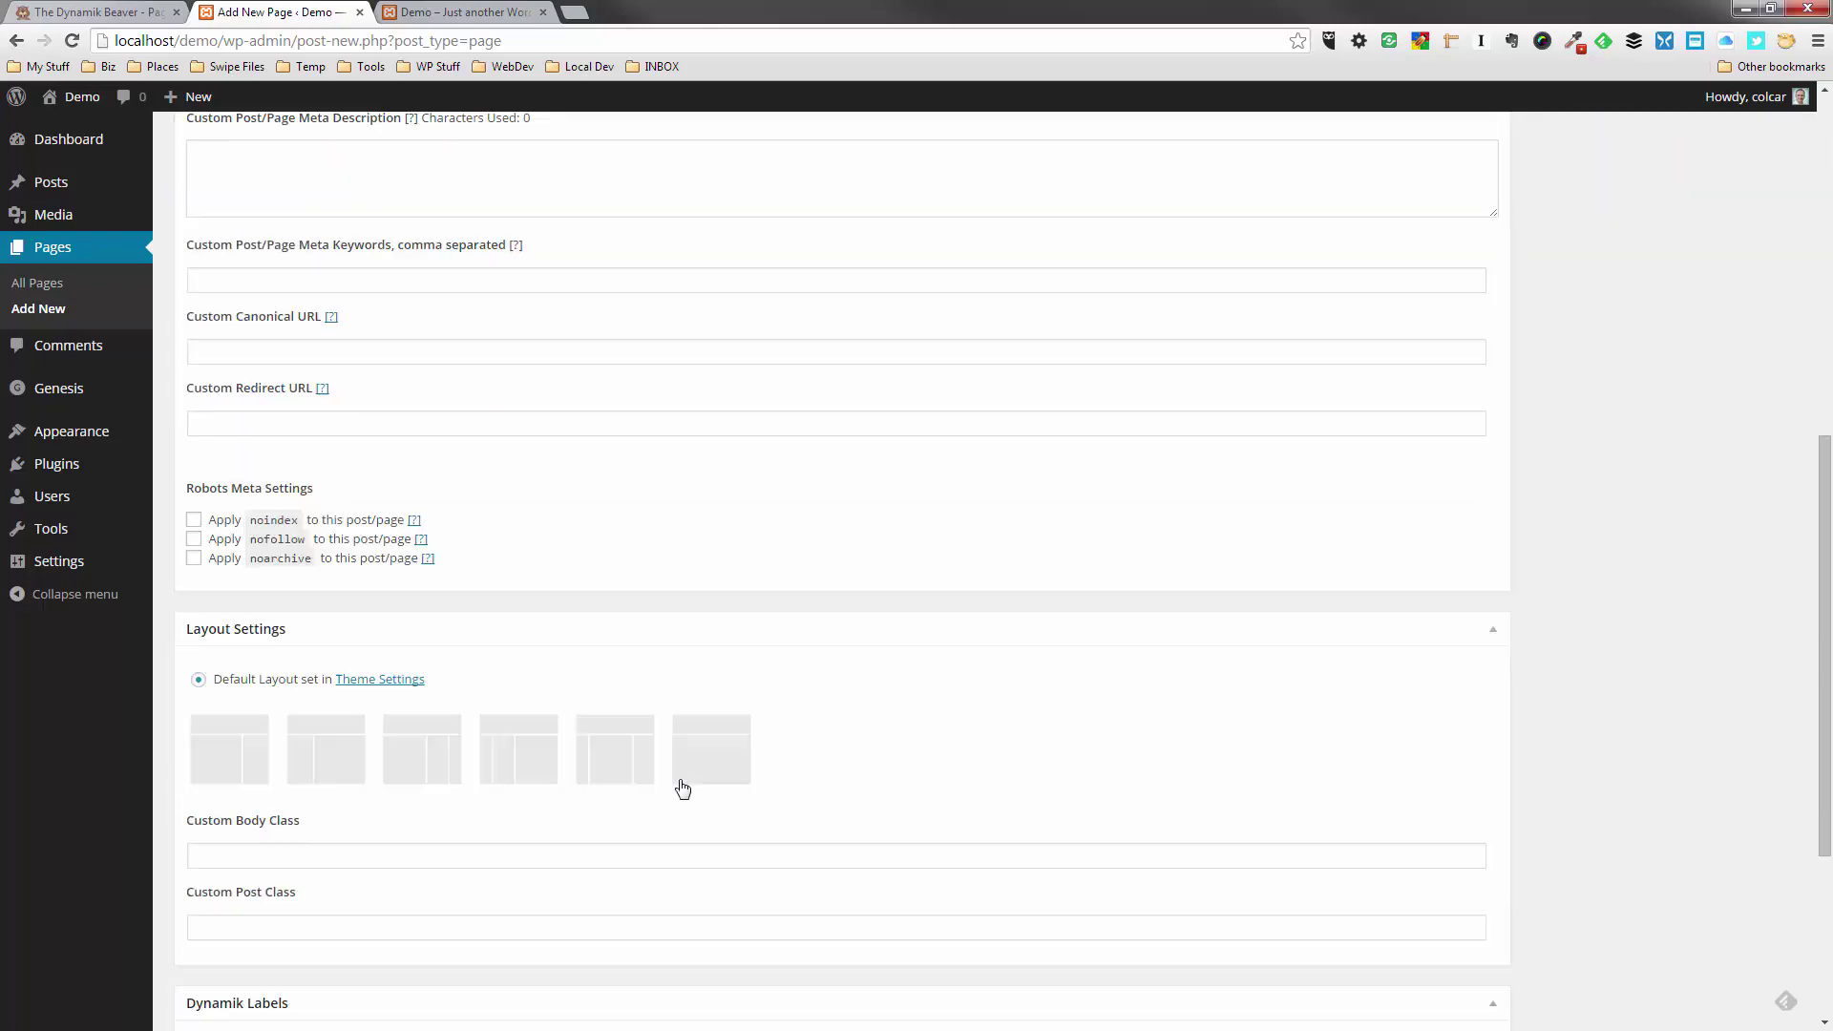
left_click(725, 781)
scroll(1041, 705, "up", 8)
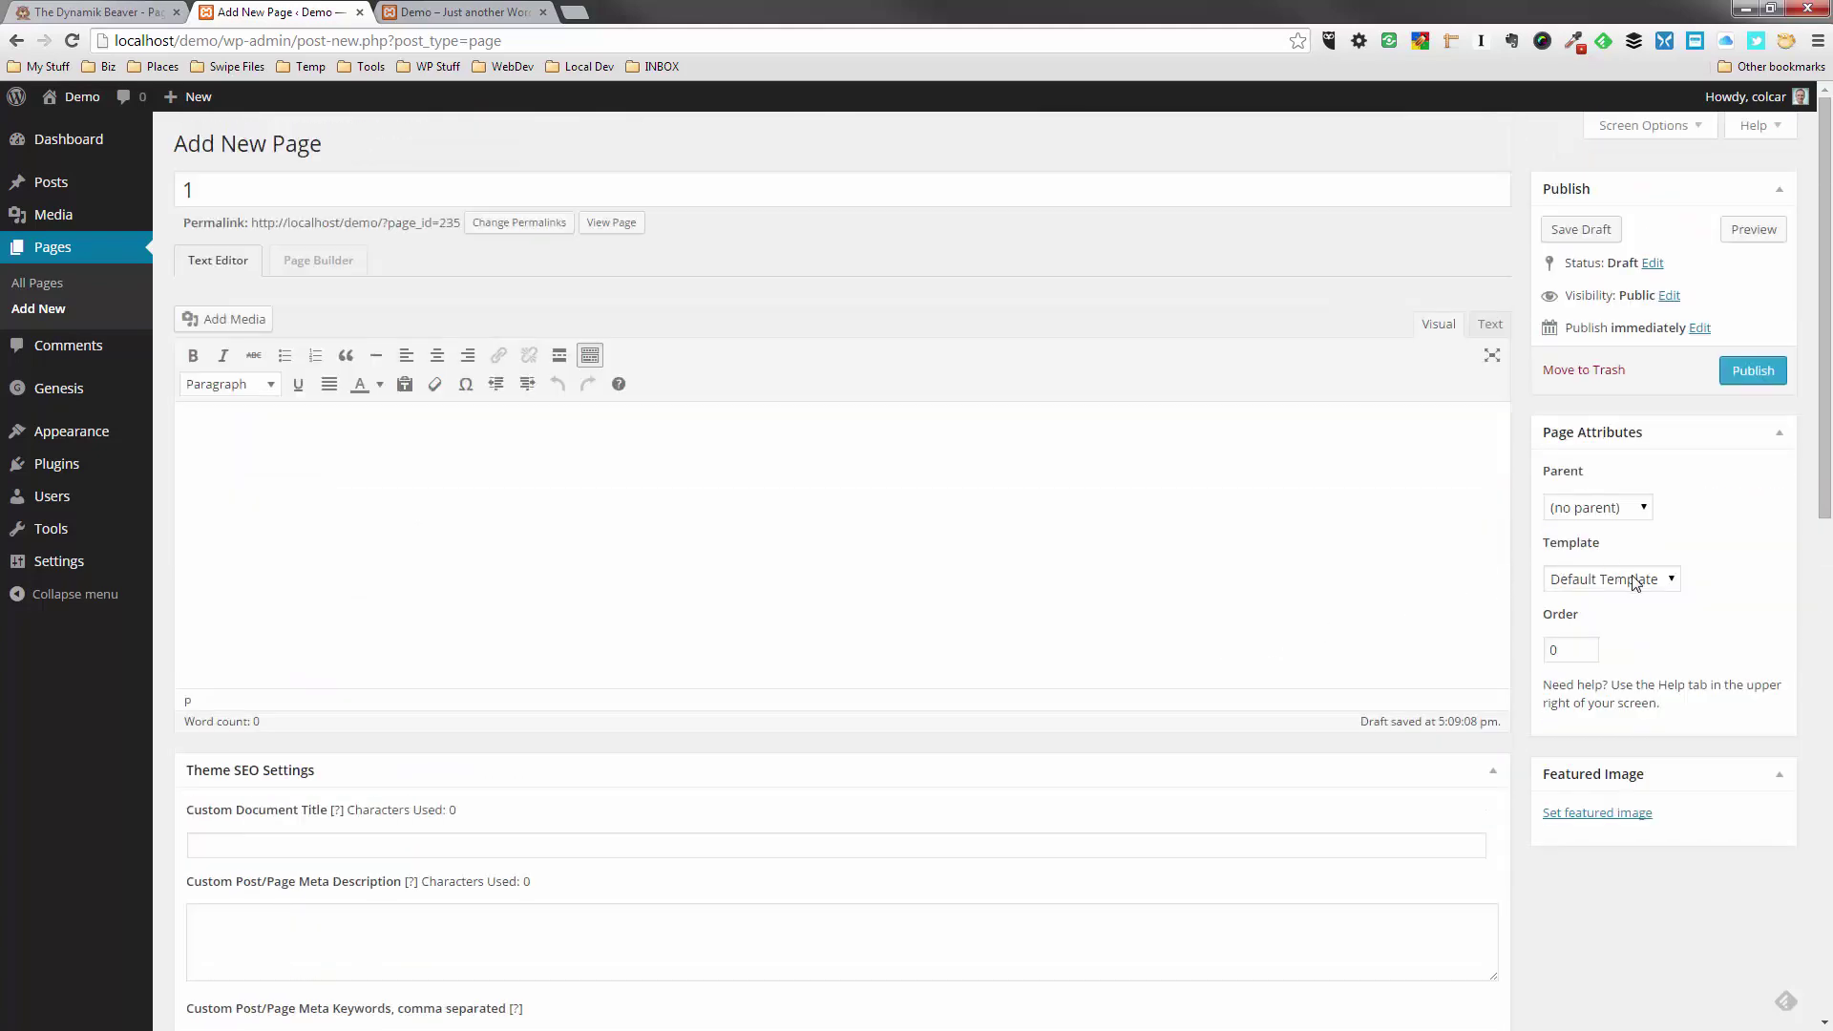
left_click(1634, 581)
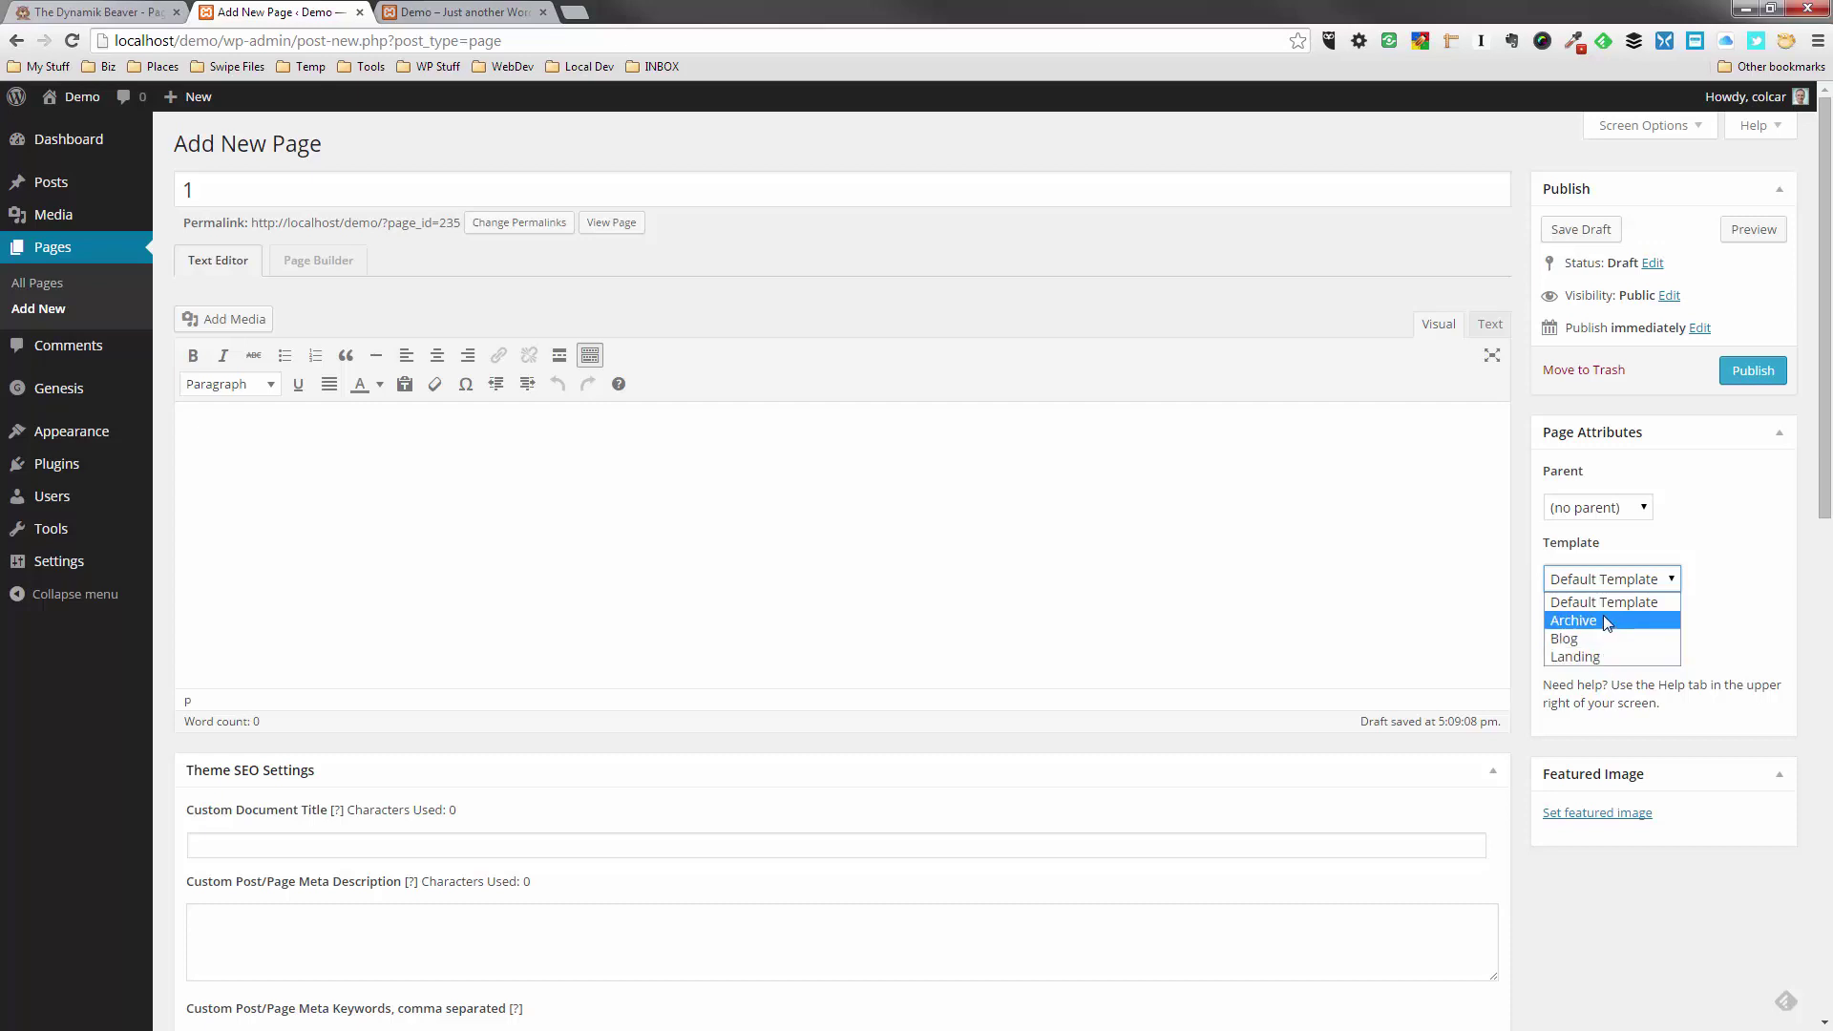
left_click(1601, 604)
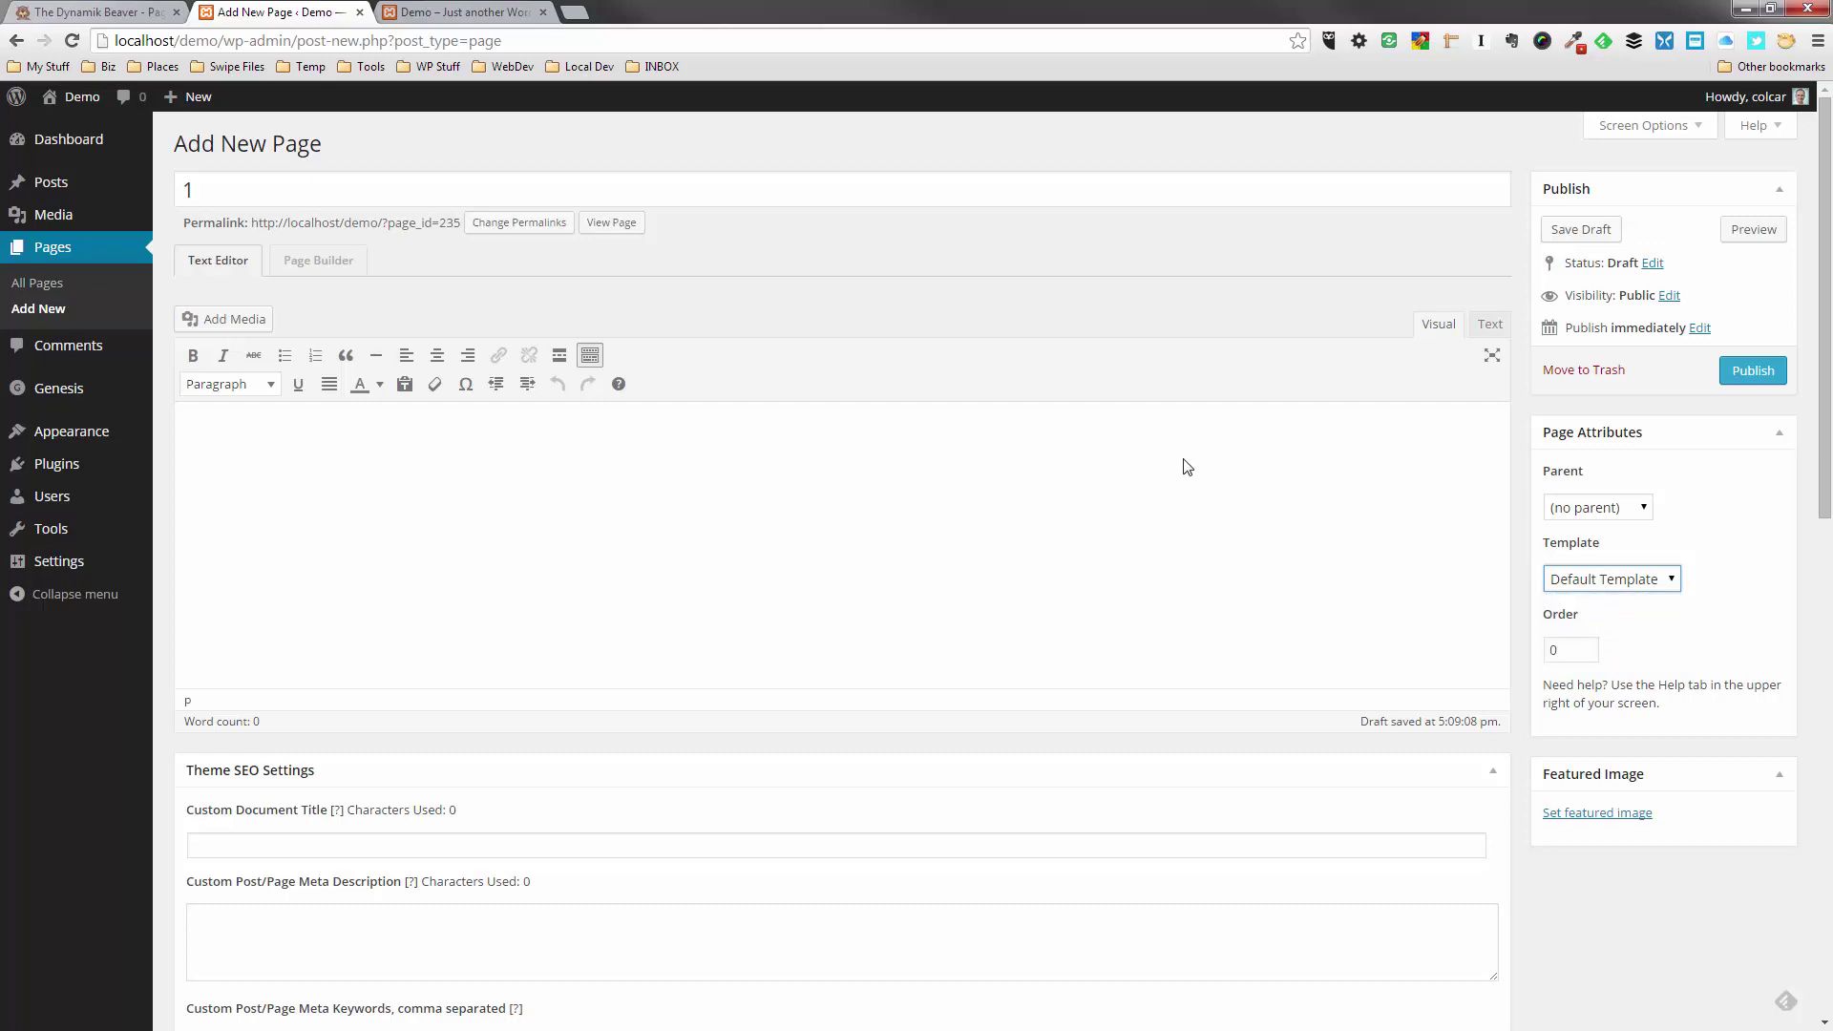
left_click(1345, 411)
left_click(1569, 237)
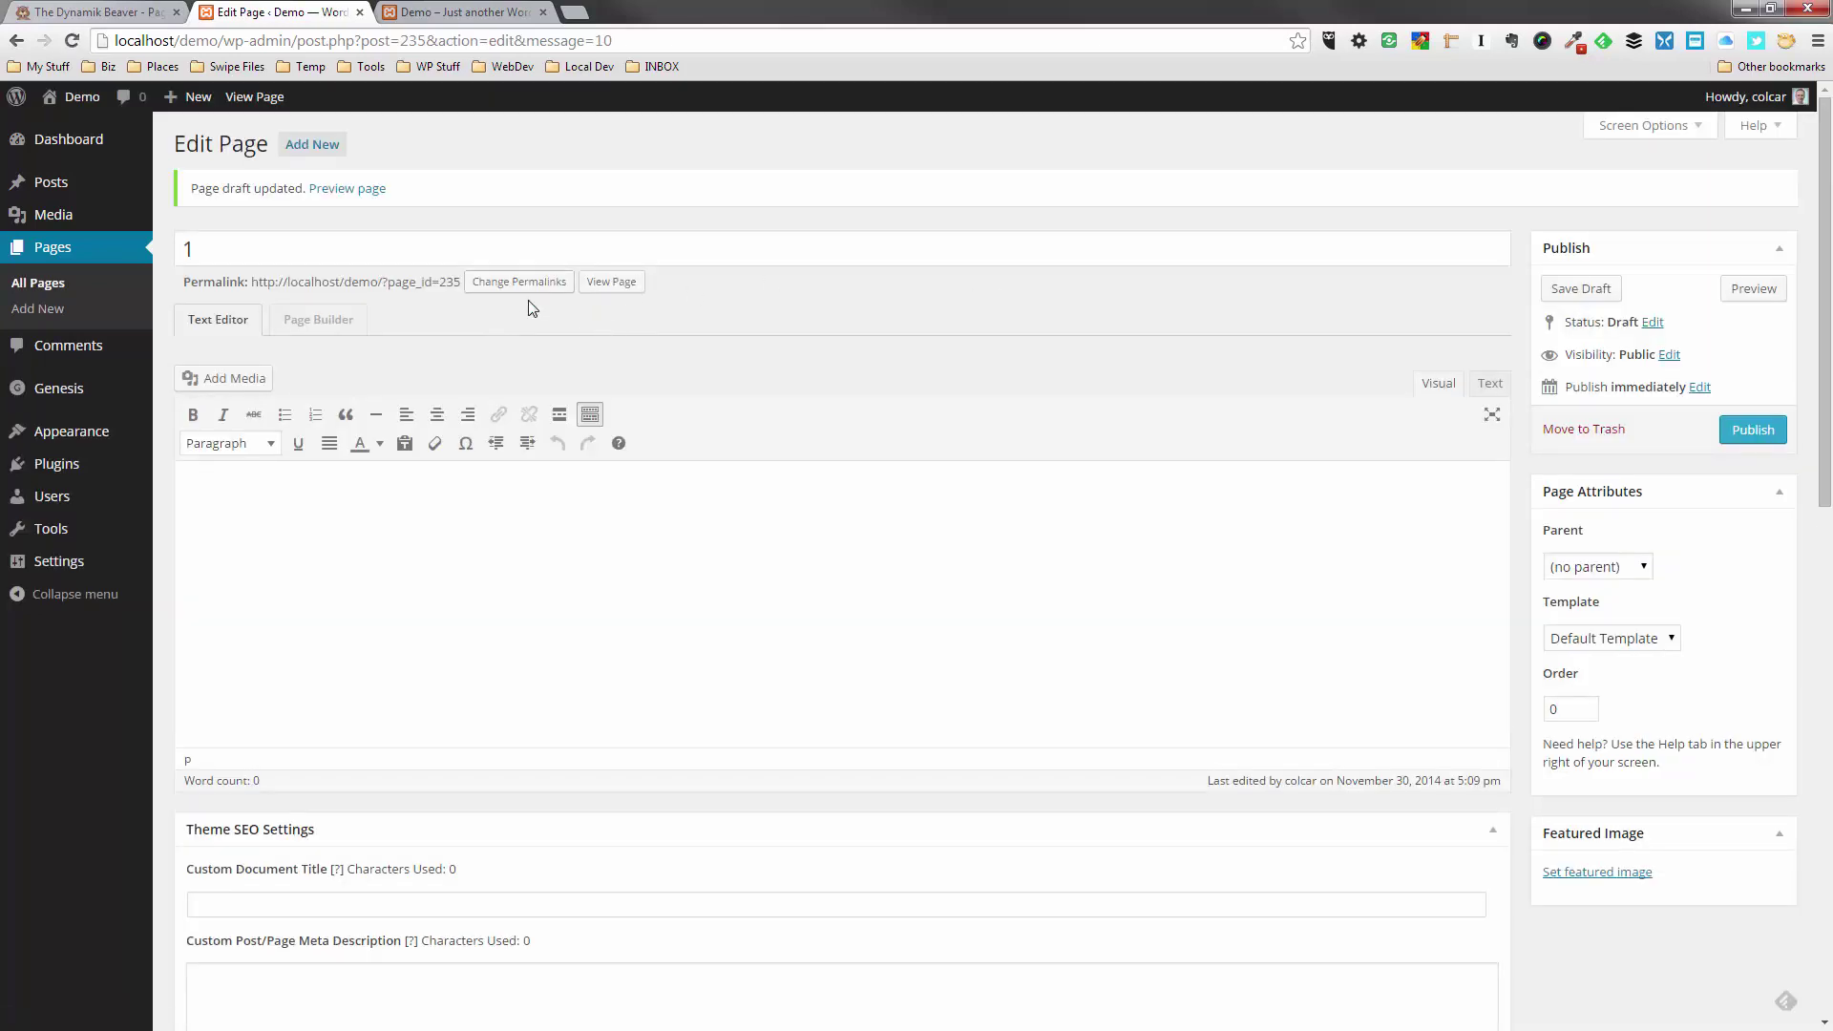
Step: In Beaver Builder, apply the Hope home-page template to page 1 and finish editing
left_click(286, 325)
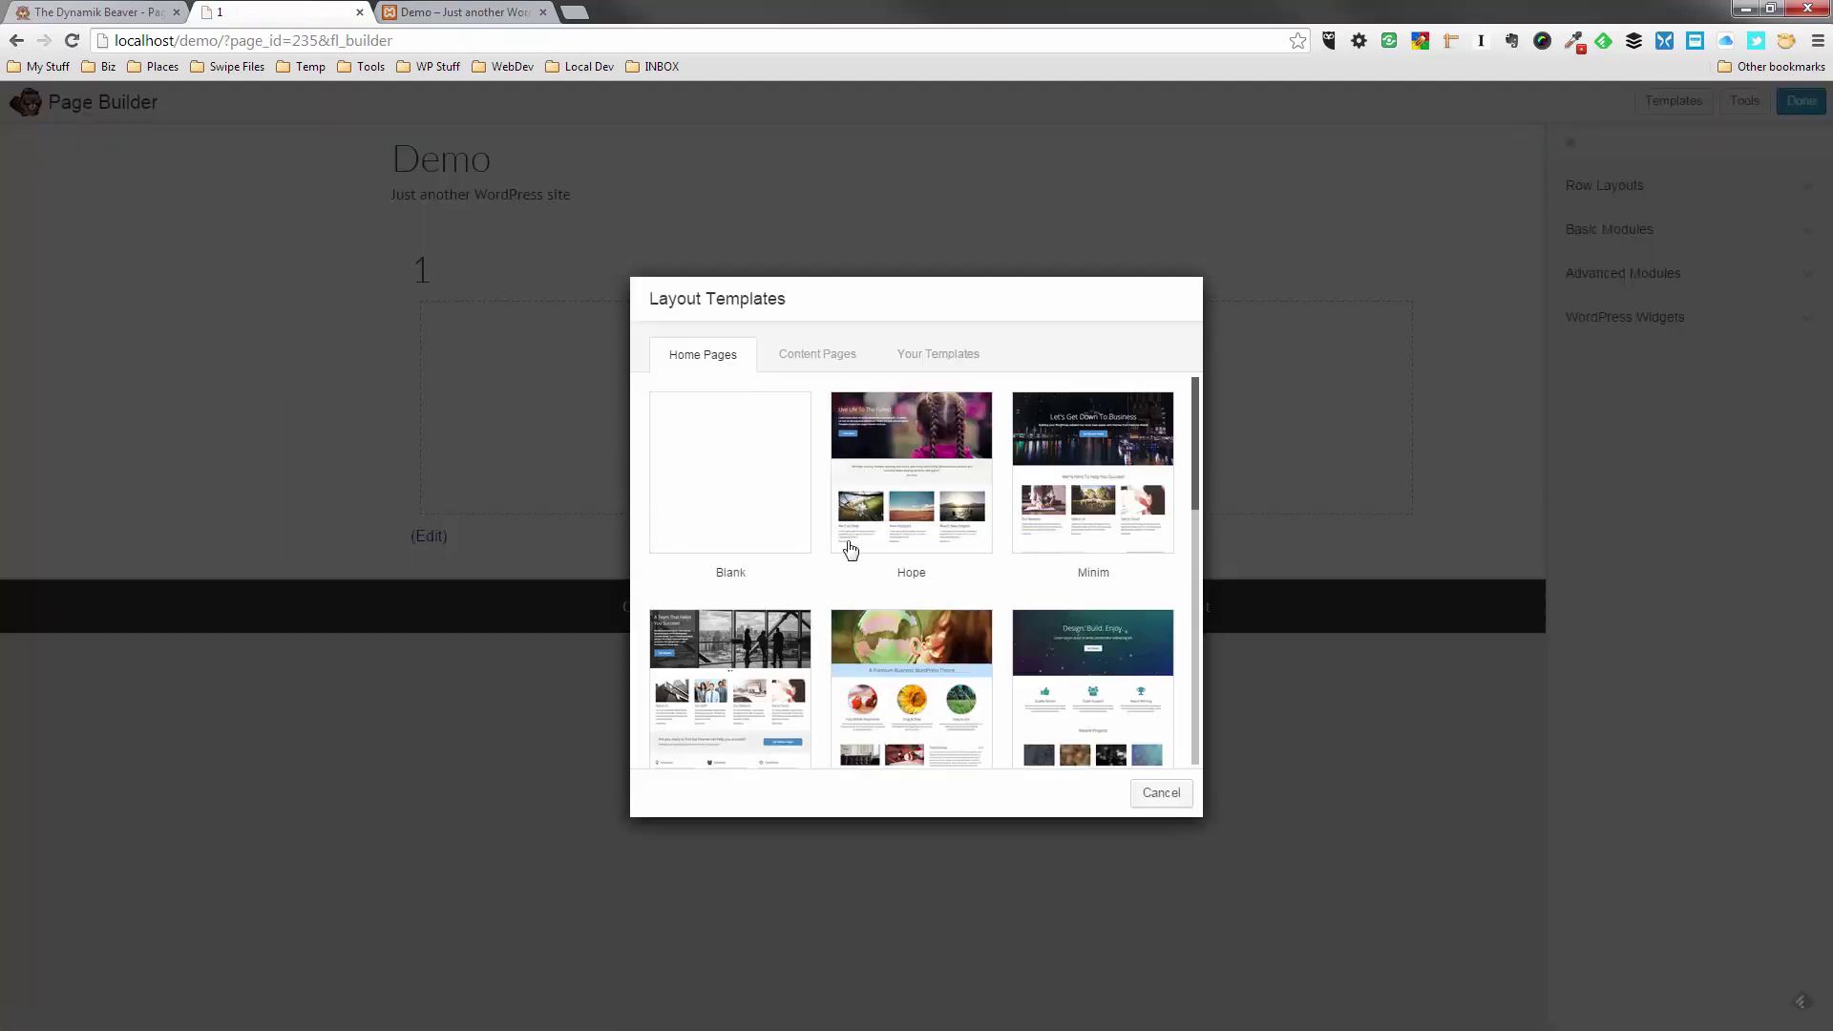
left_click(931, 450)
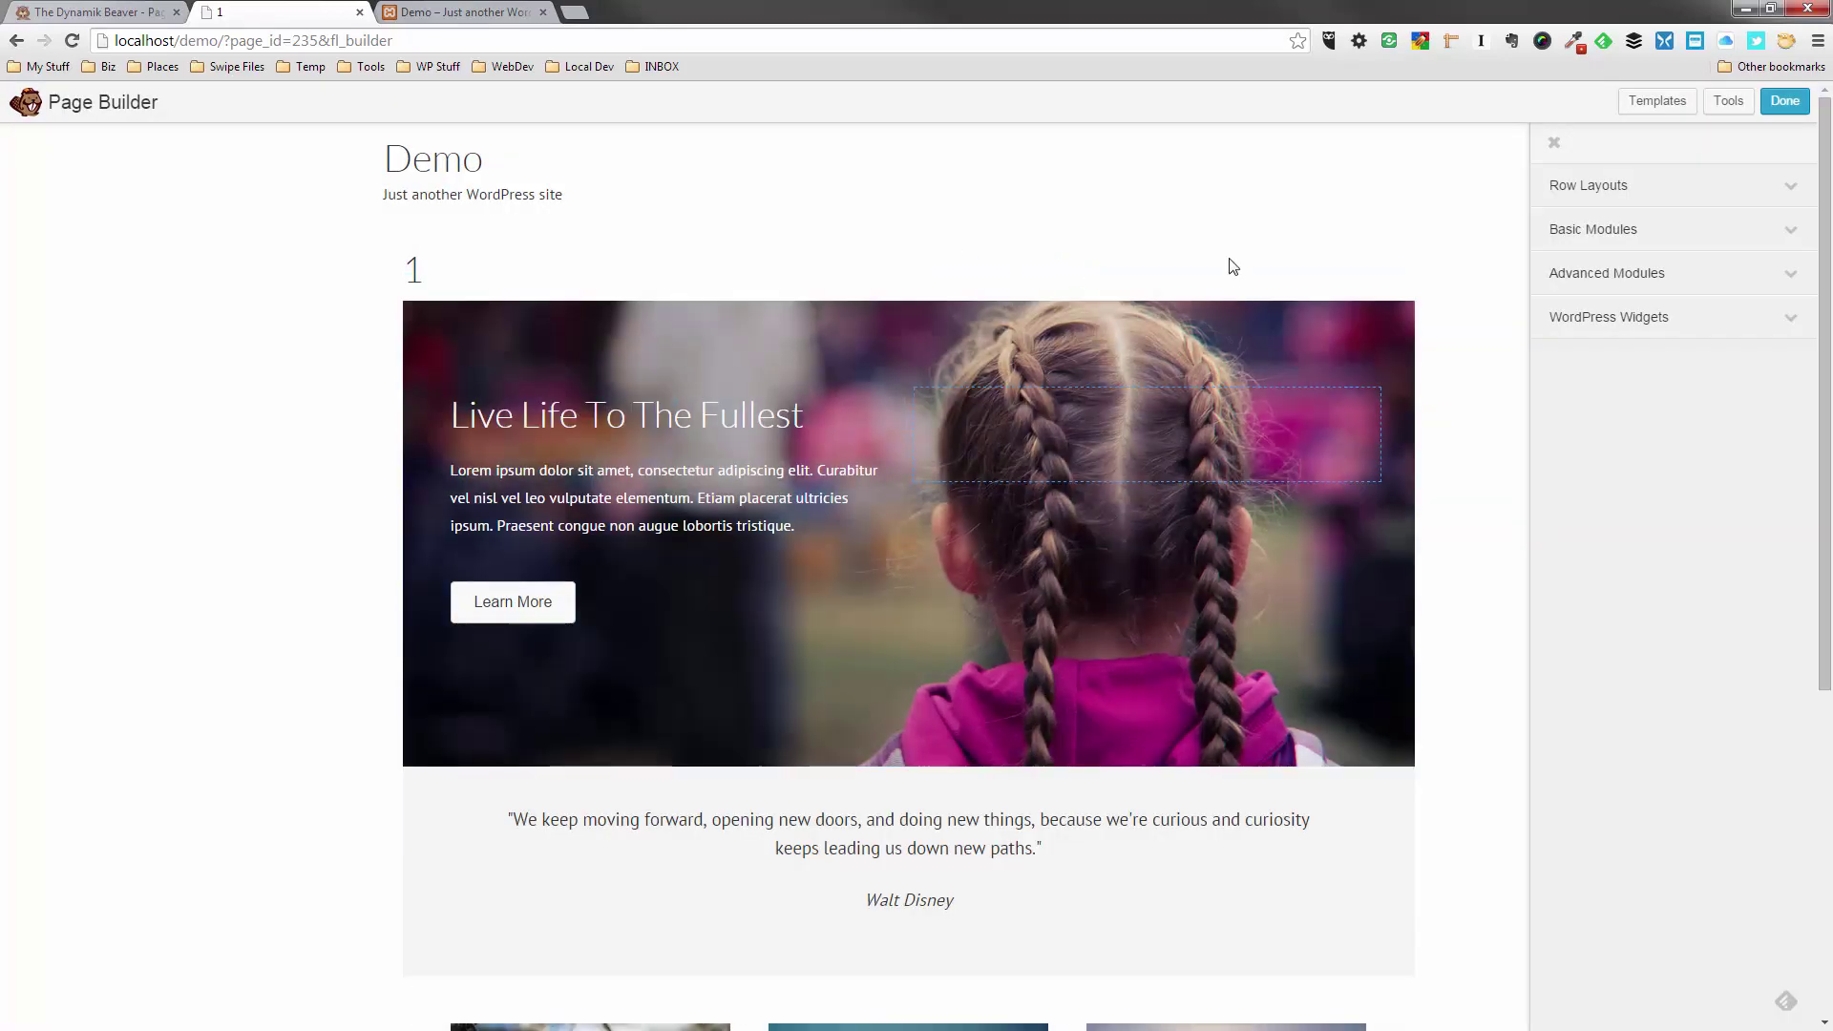
left_click(1801, 101)
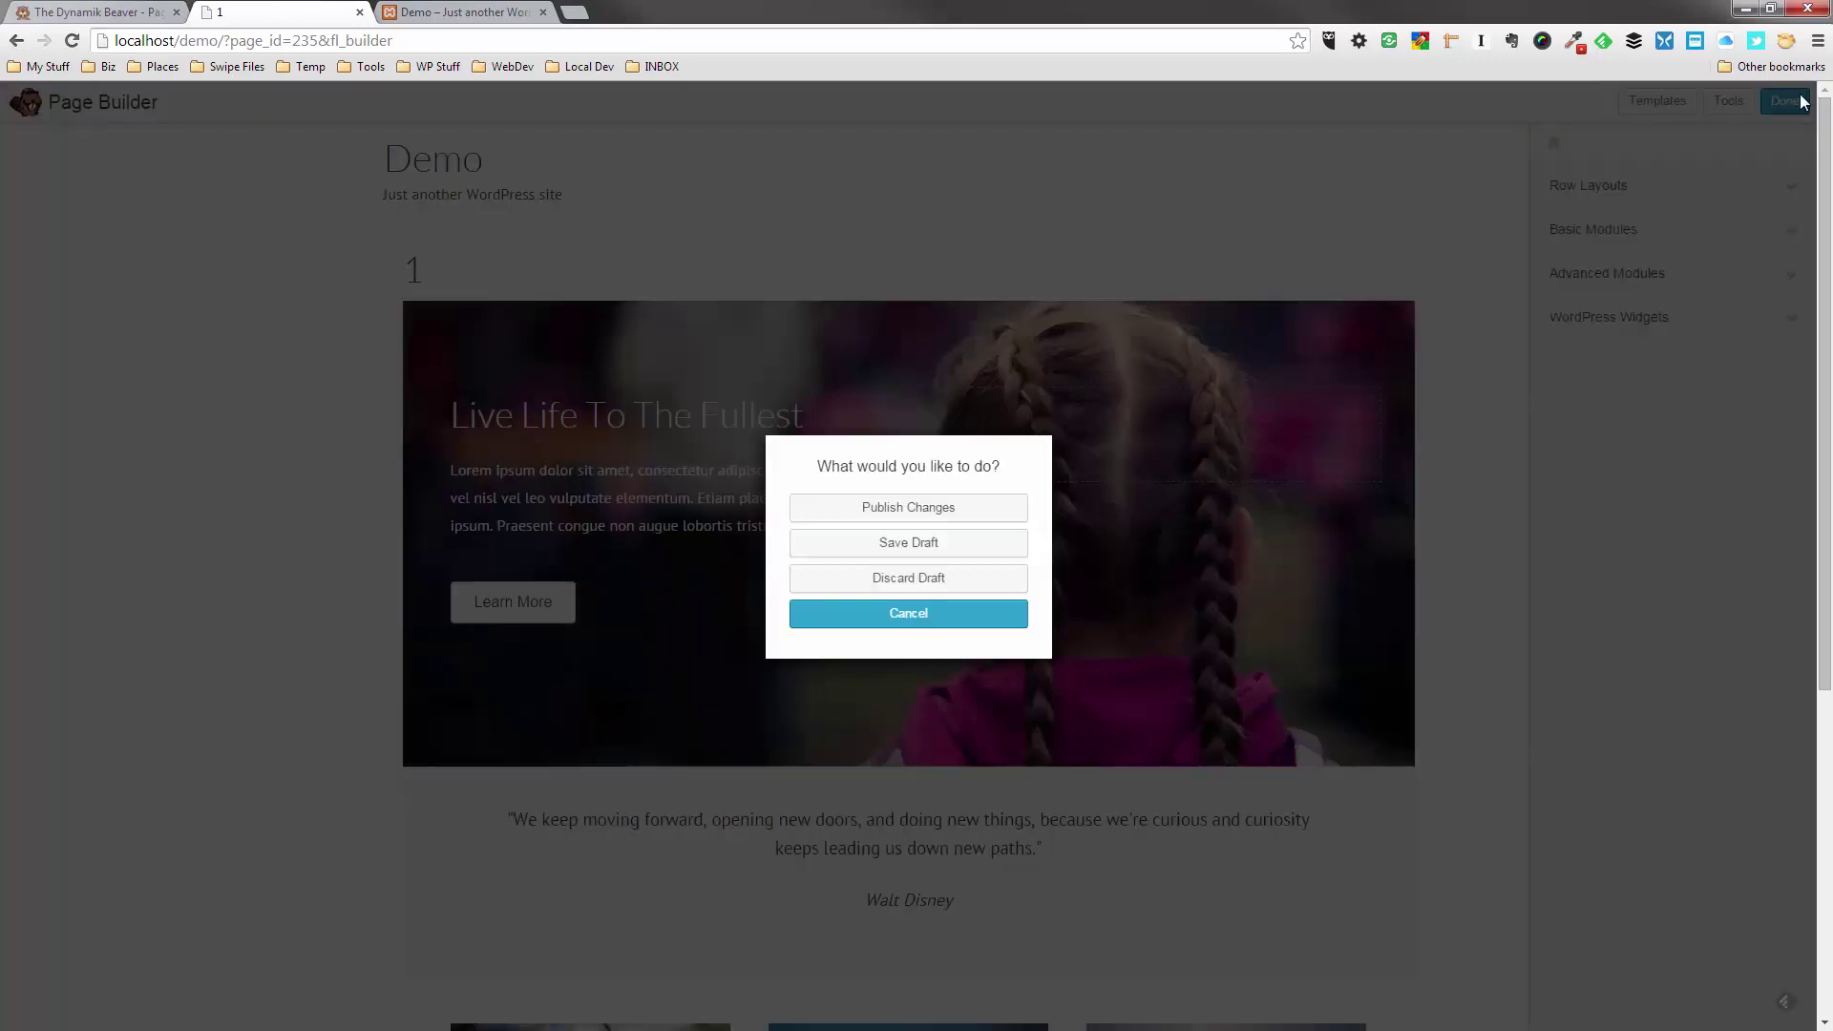
Step: Publish the Beaver Builder changes to page 1
left_click(940, 507)
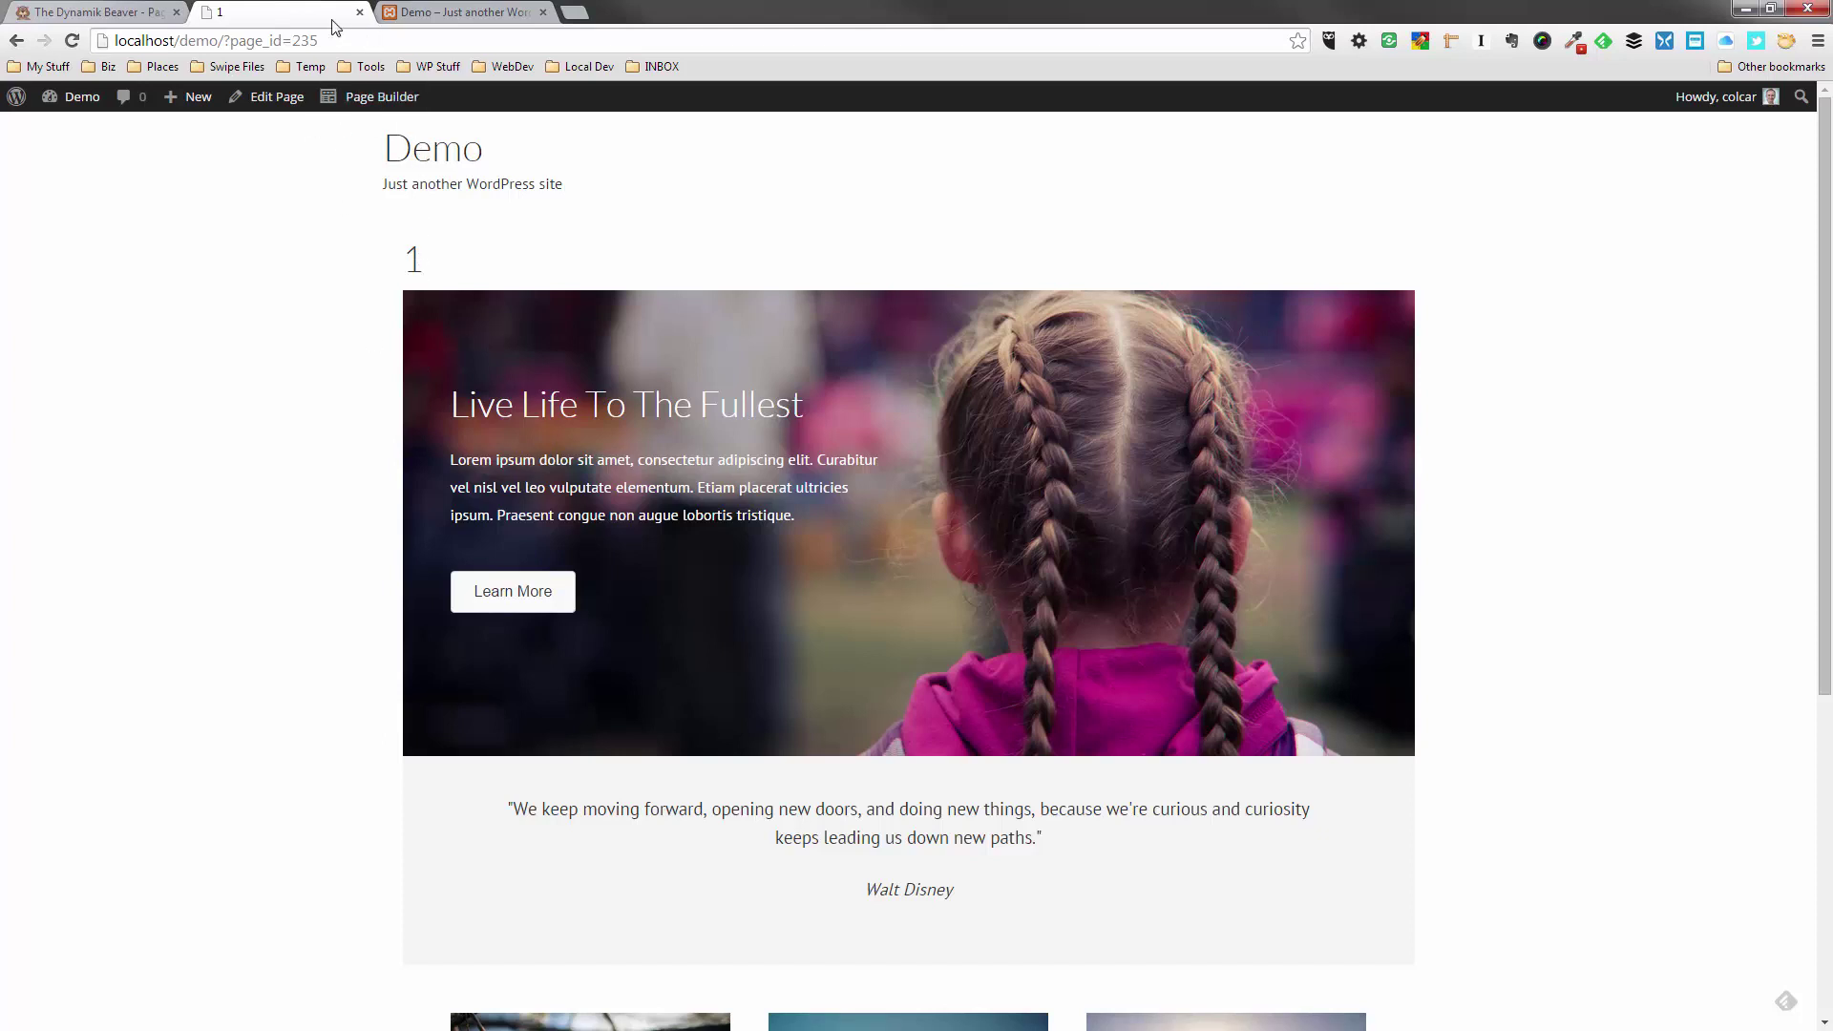
Step: From the Dynamik Beaver tutorial, open the raw bb-dwb.php gist and copy all its PHP code
left_click(129, 17)
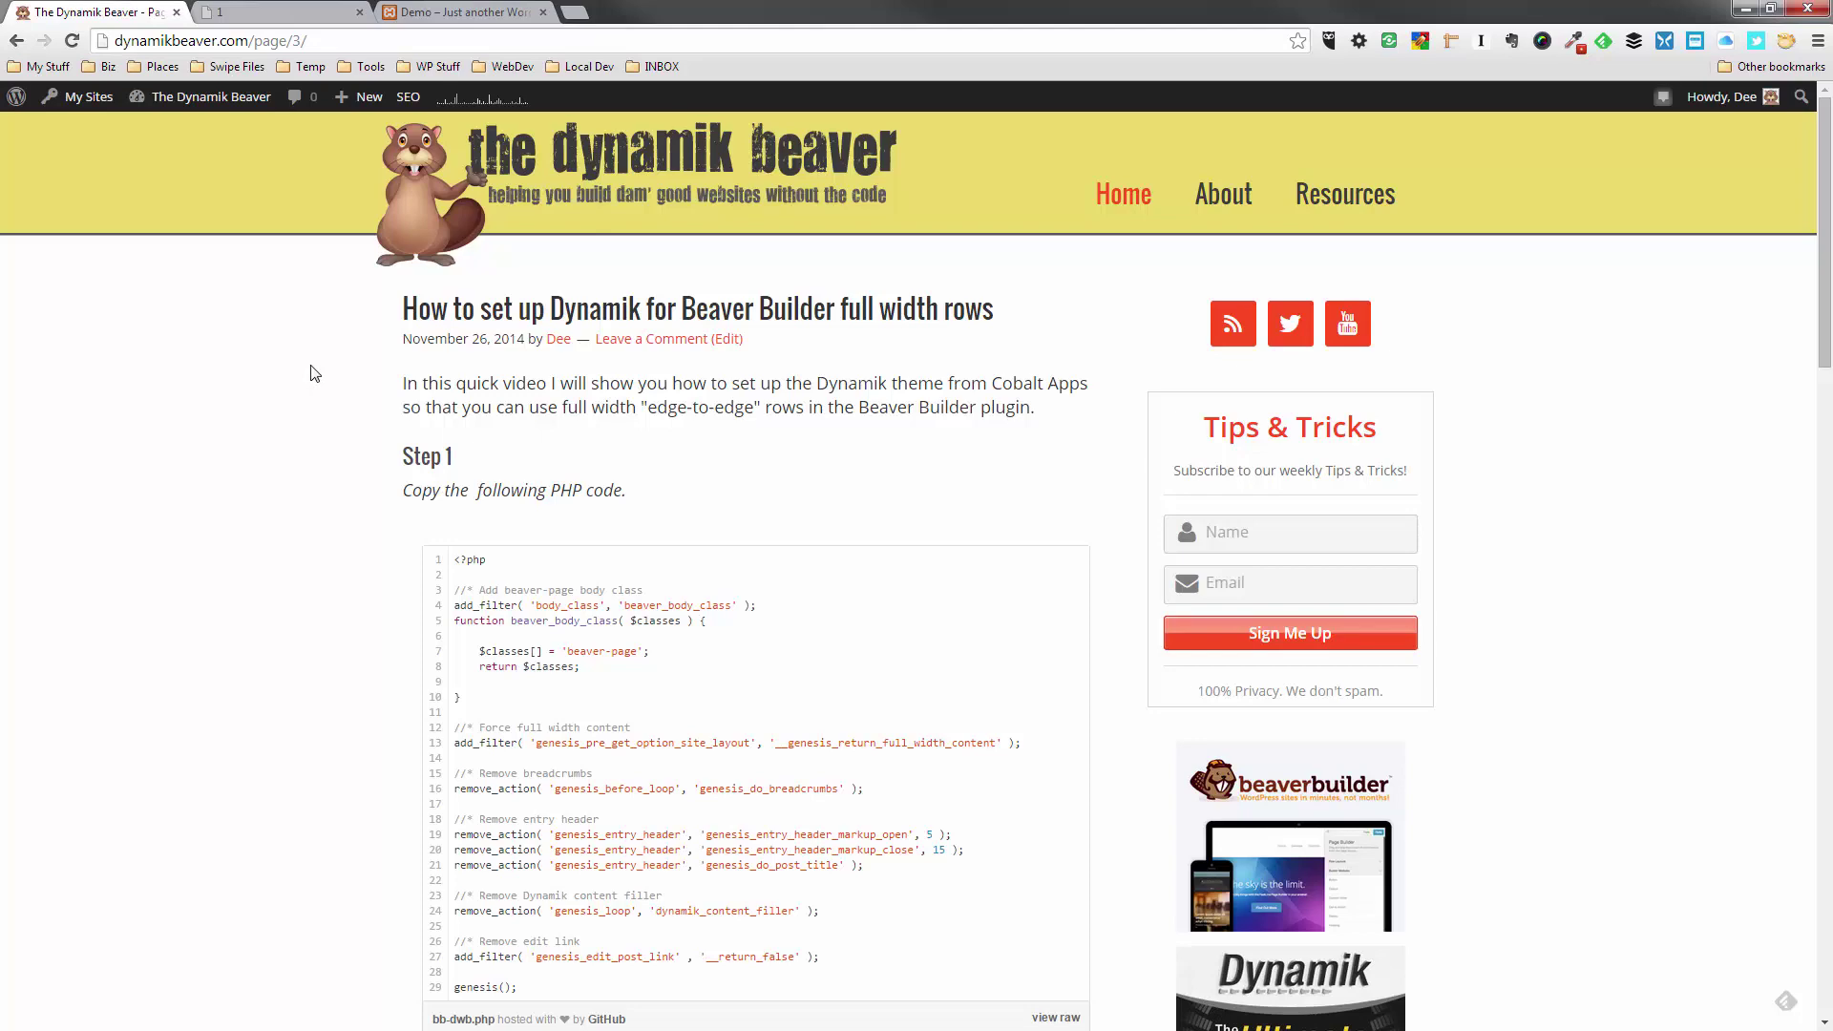
scroll(315, 372, "down", 3)
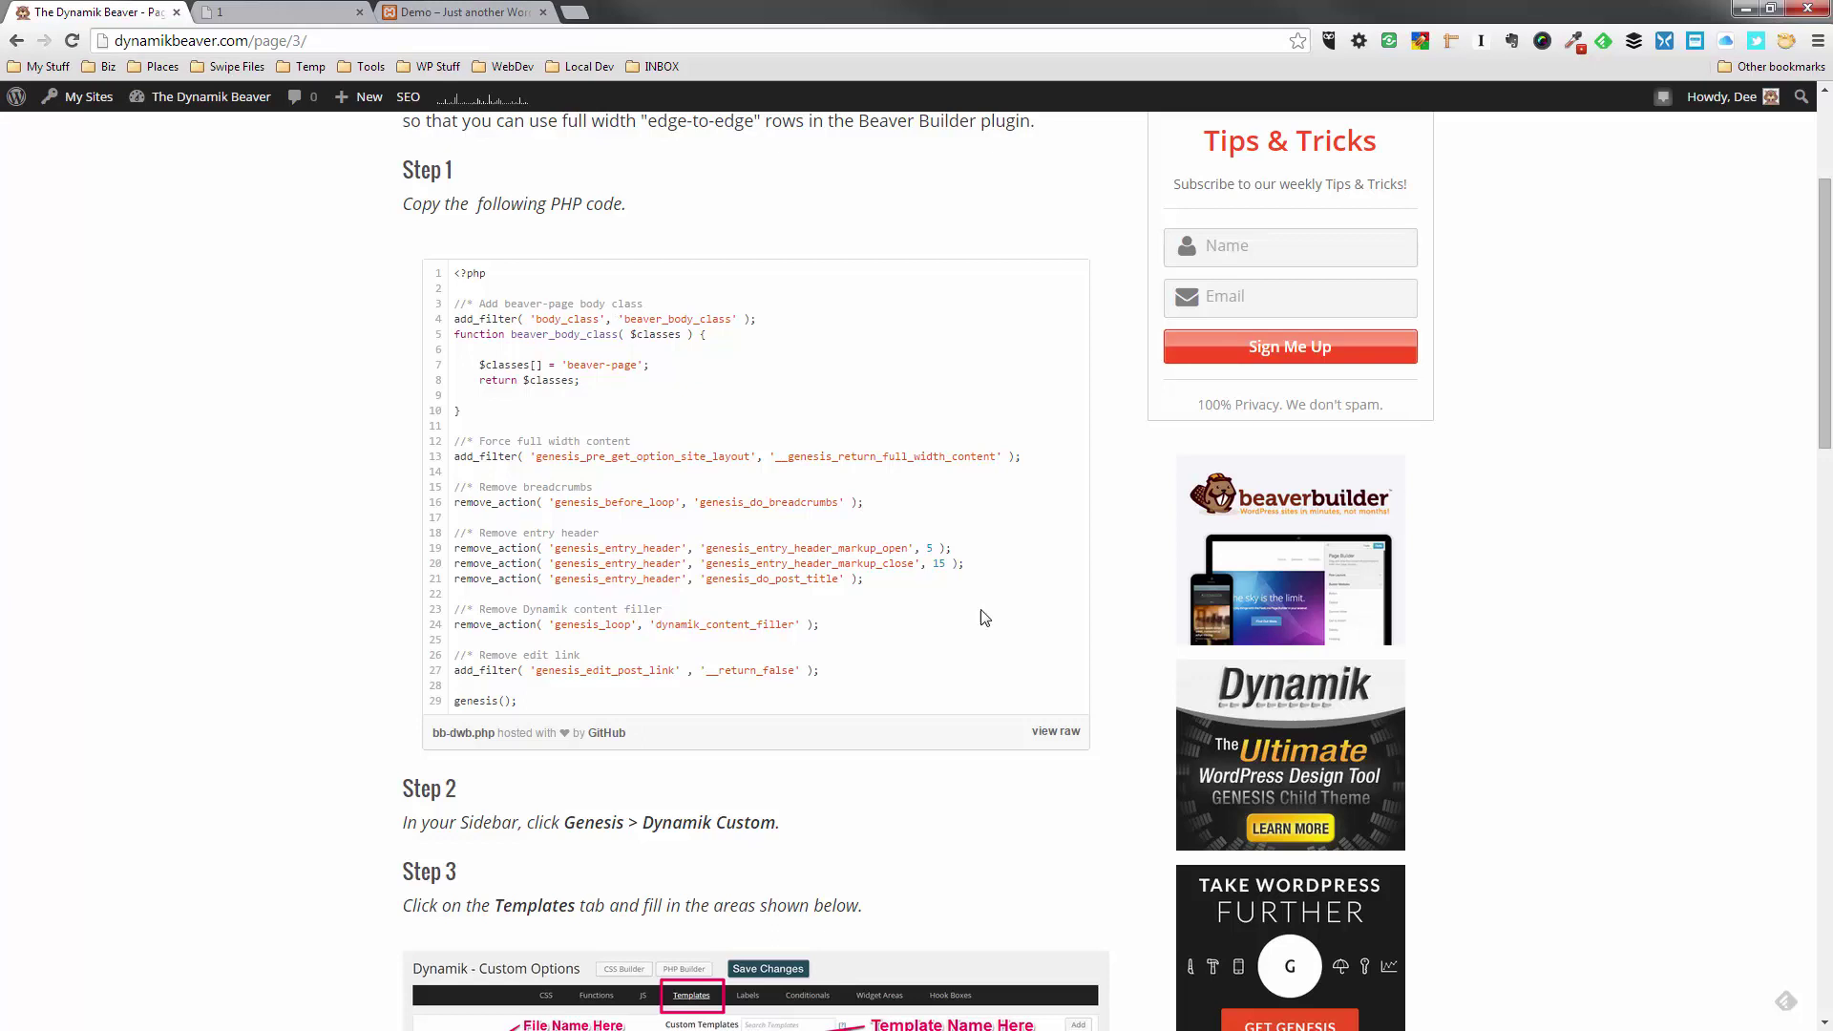
left_click(1058, 733)
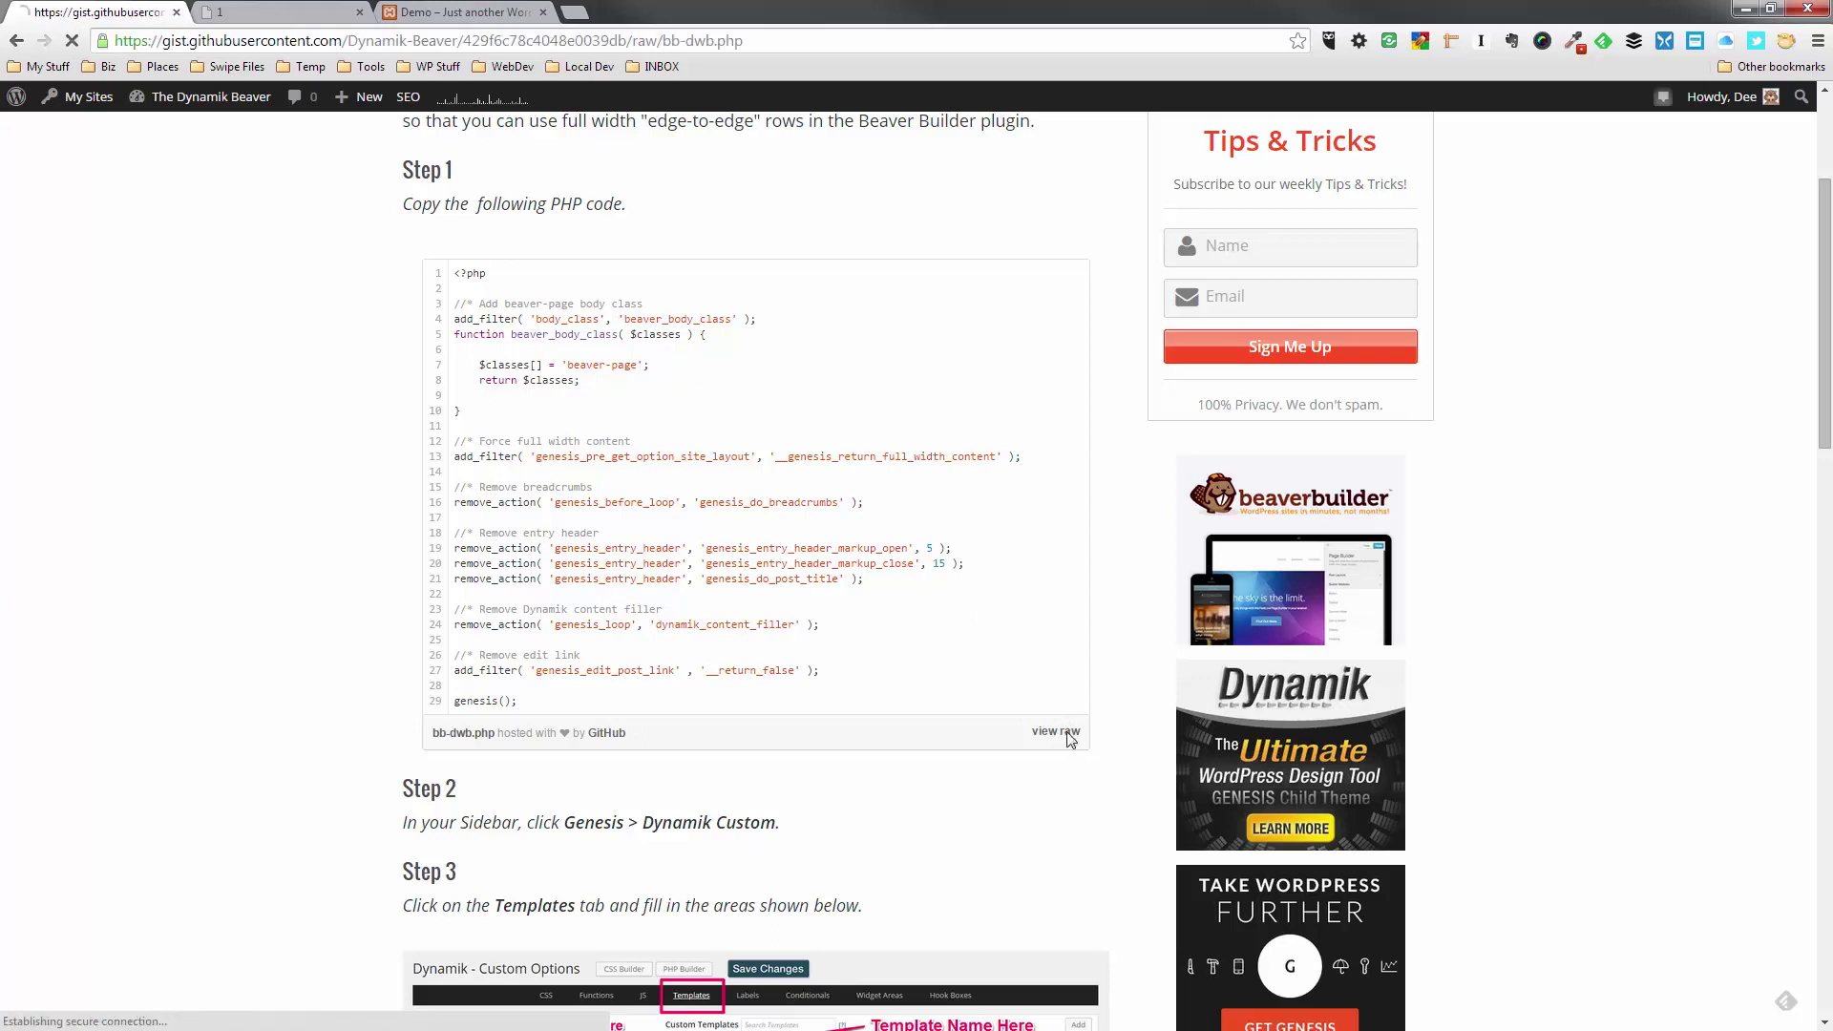
left_click_drag(127, 499, 7, 92)
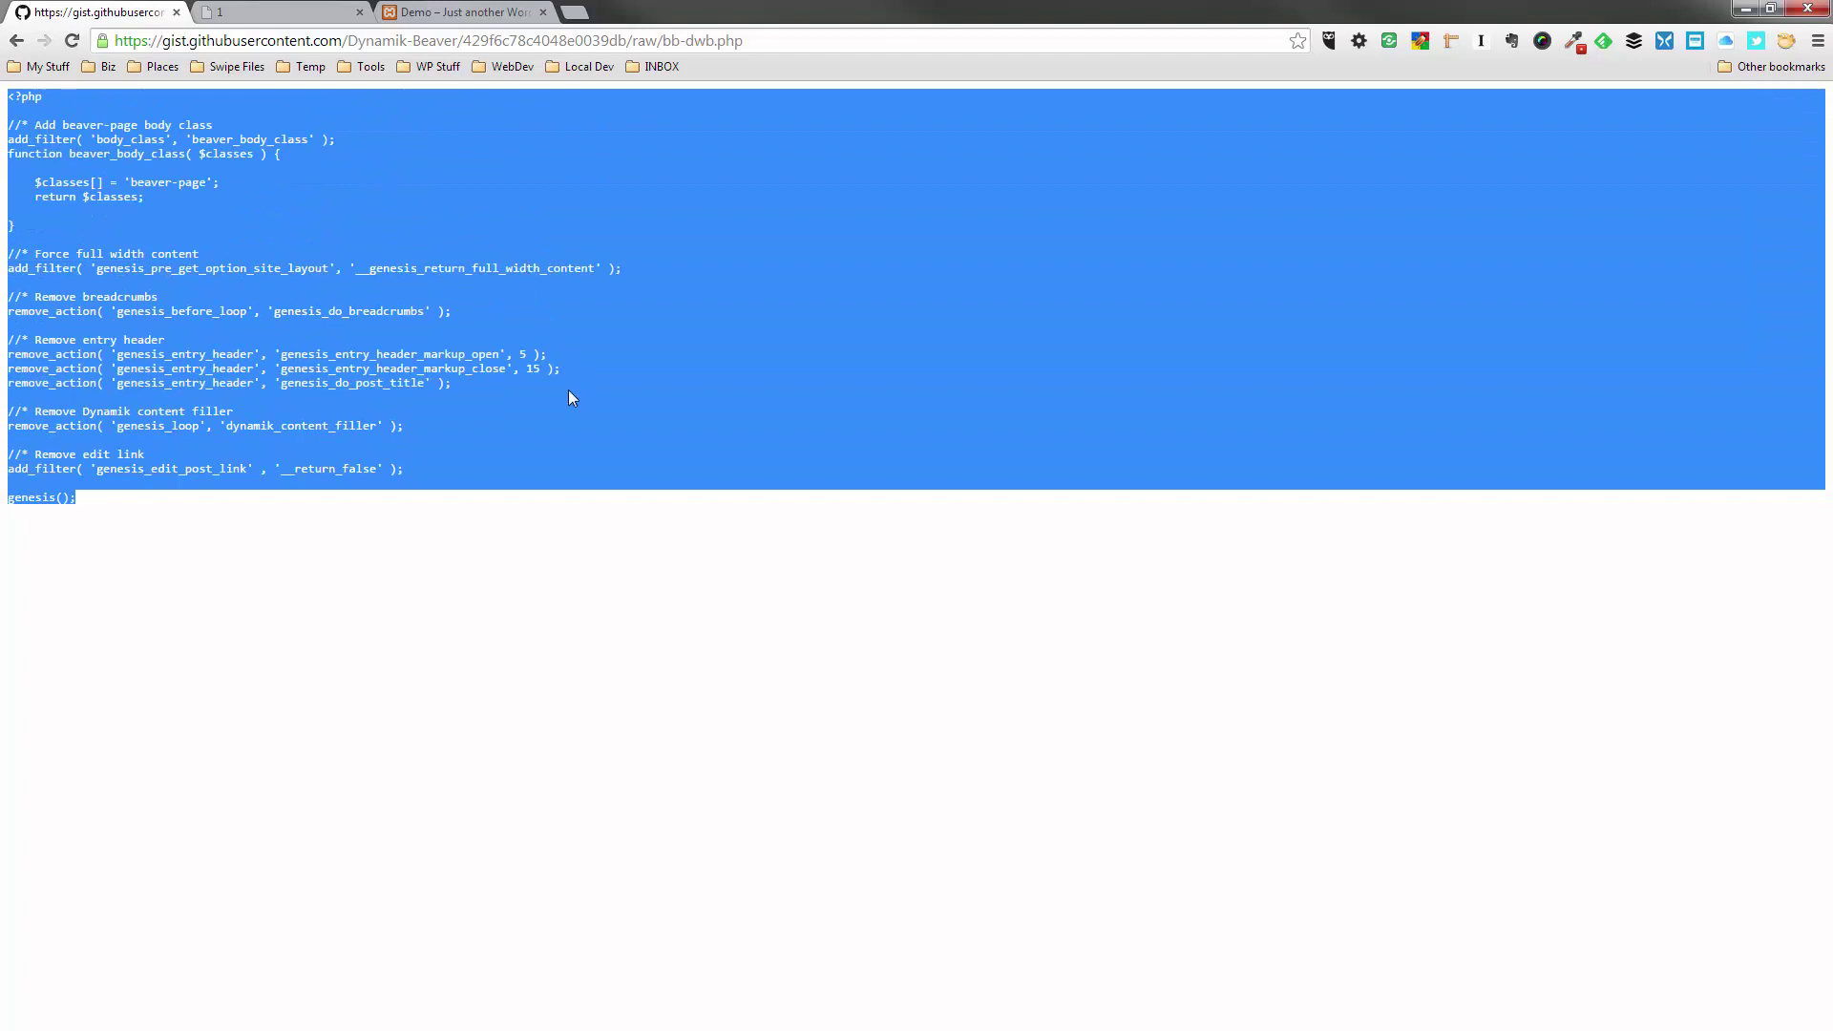
right_click(324, 197)
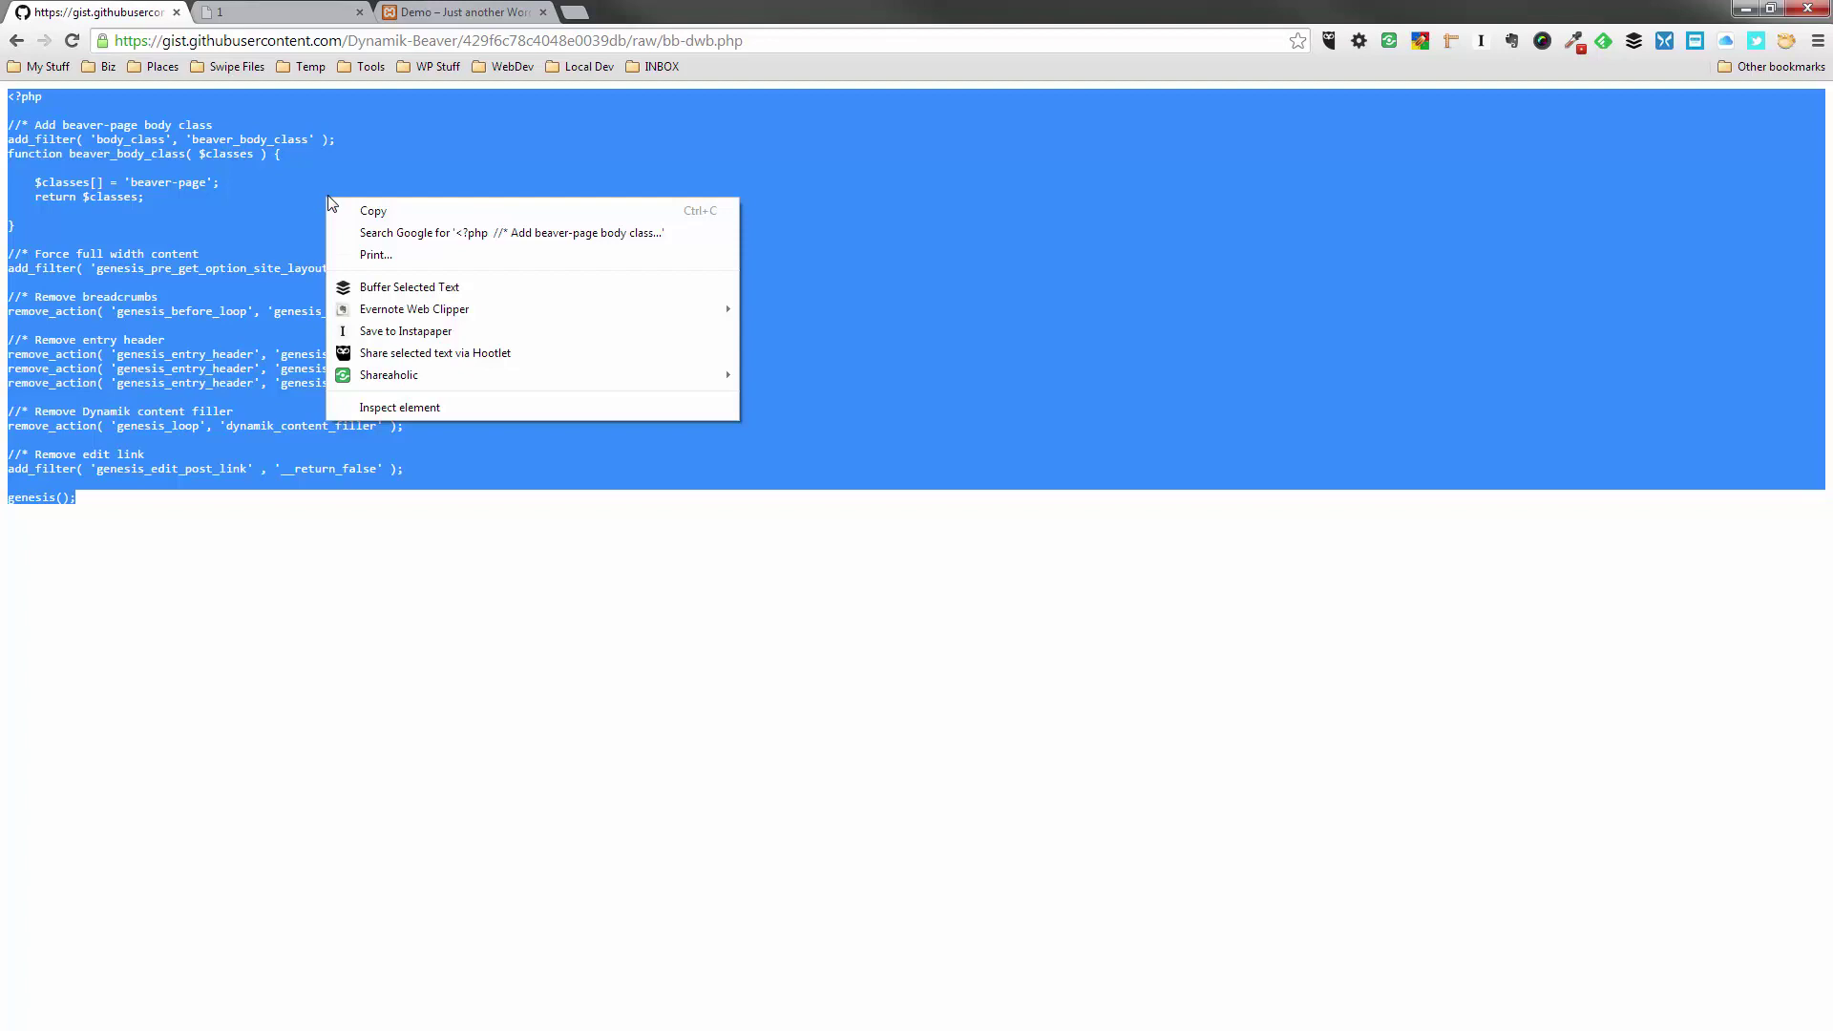
left_click(328, 117)
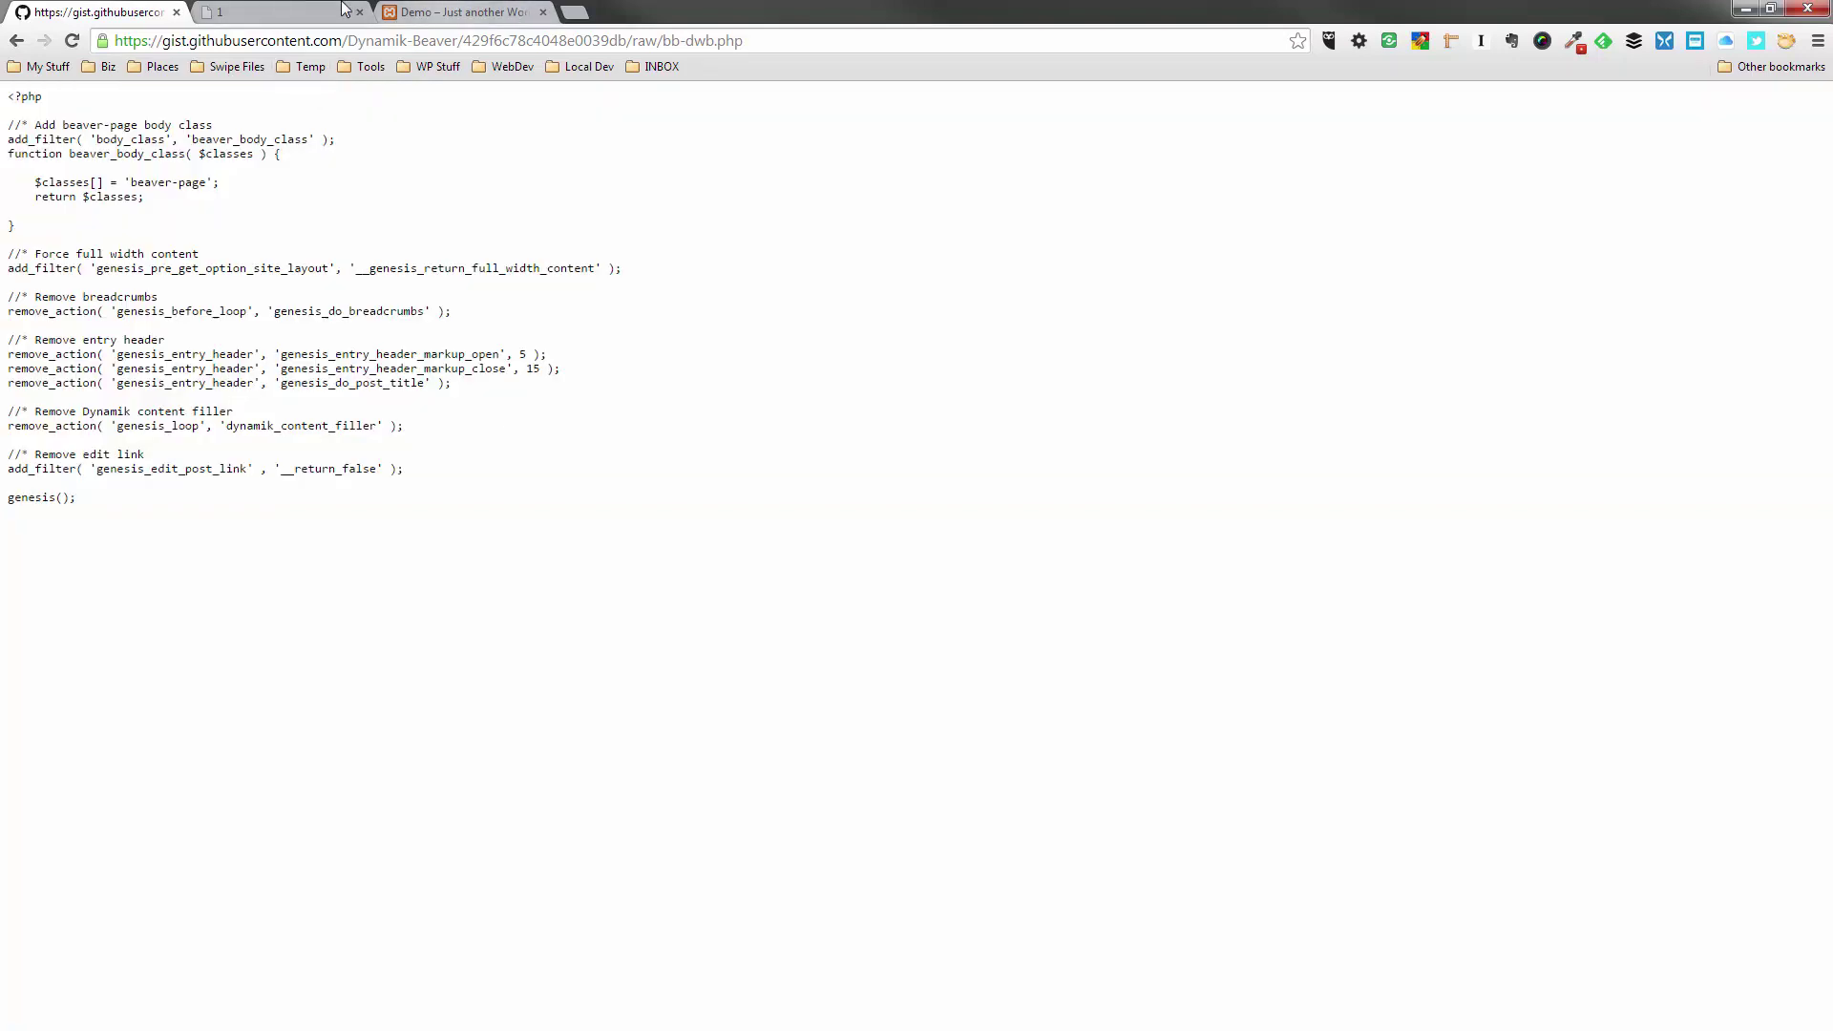
Step: Go from the Demo site's dashboard to Genesis > Dynamik Custom options
left_click(455, 11)
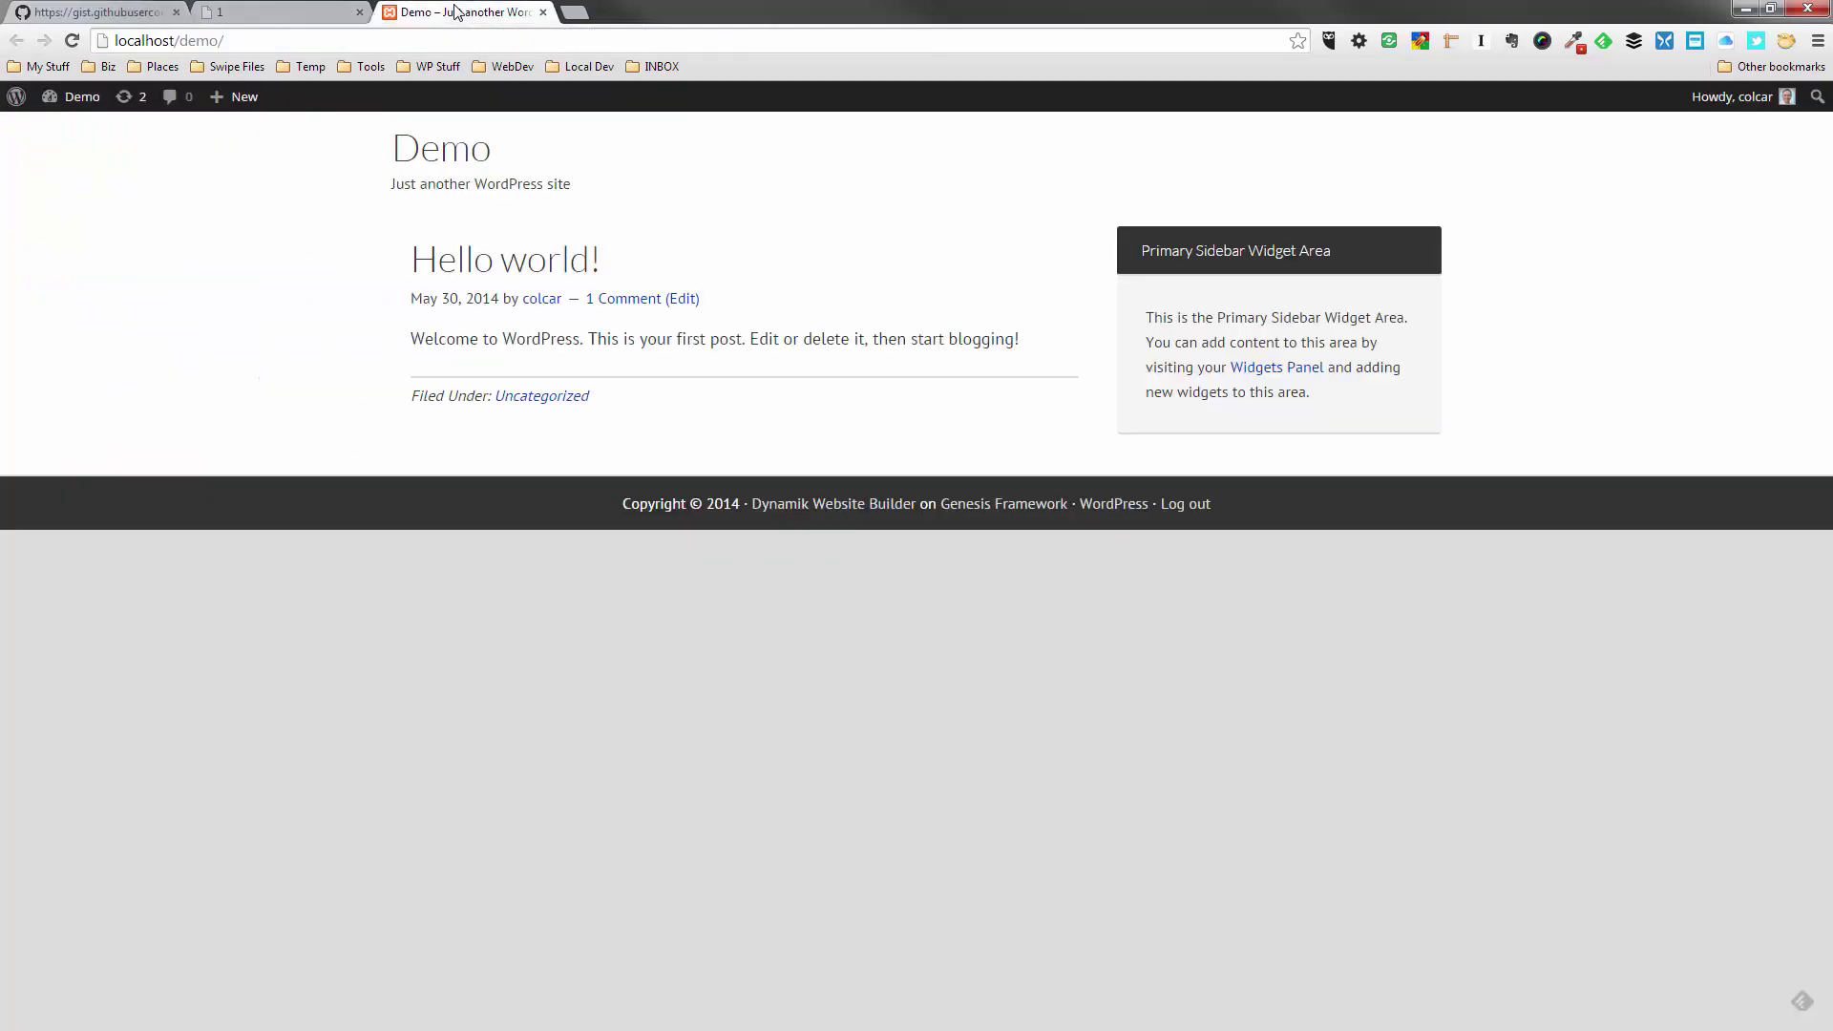
left_click(299, 11)
mouse_move(69, 101)
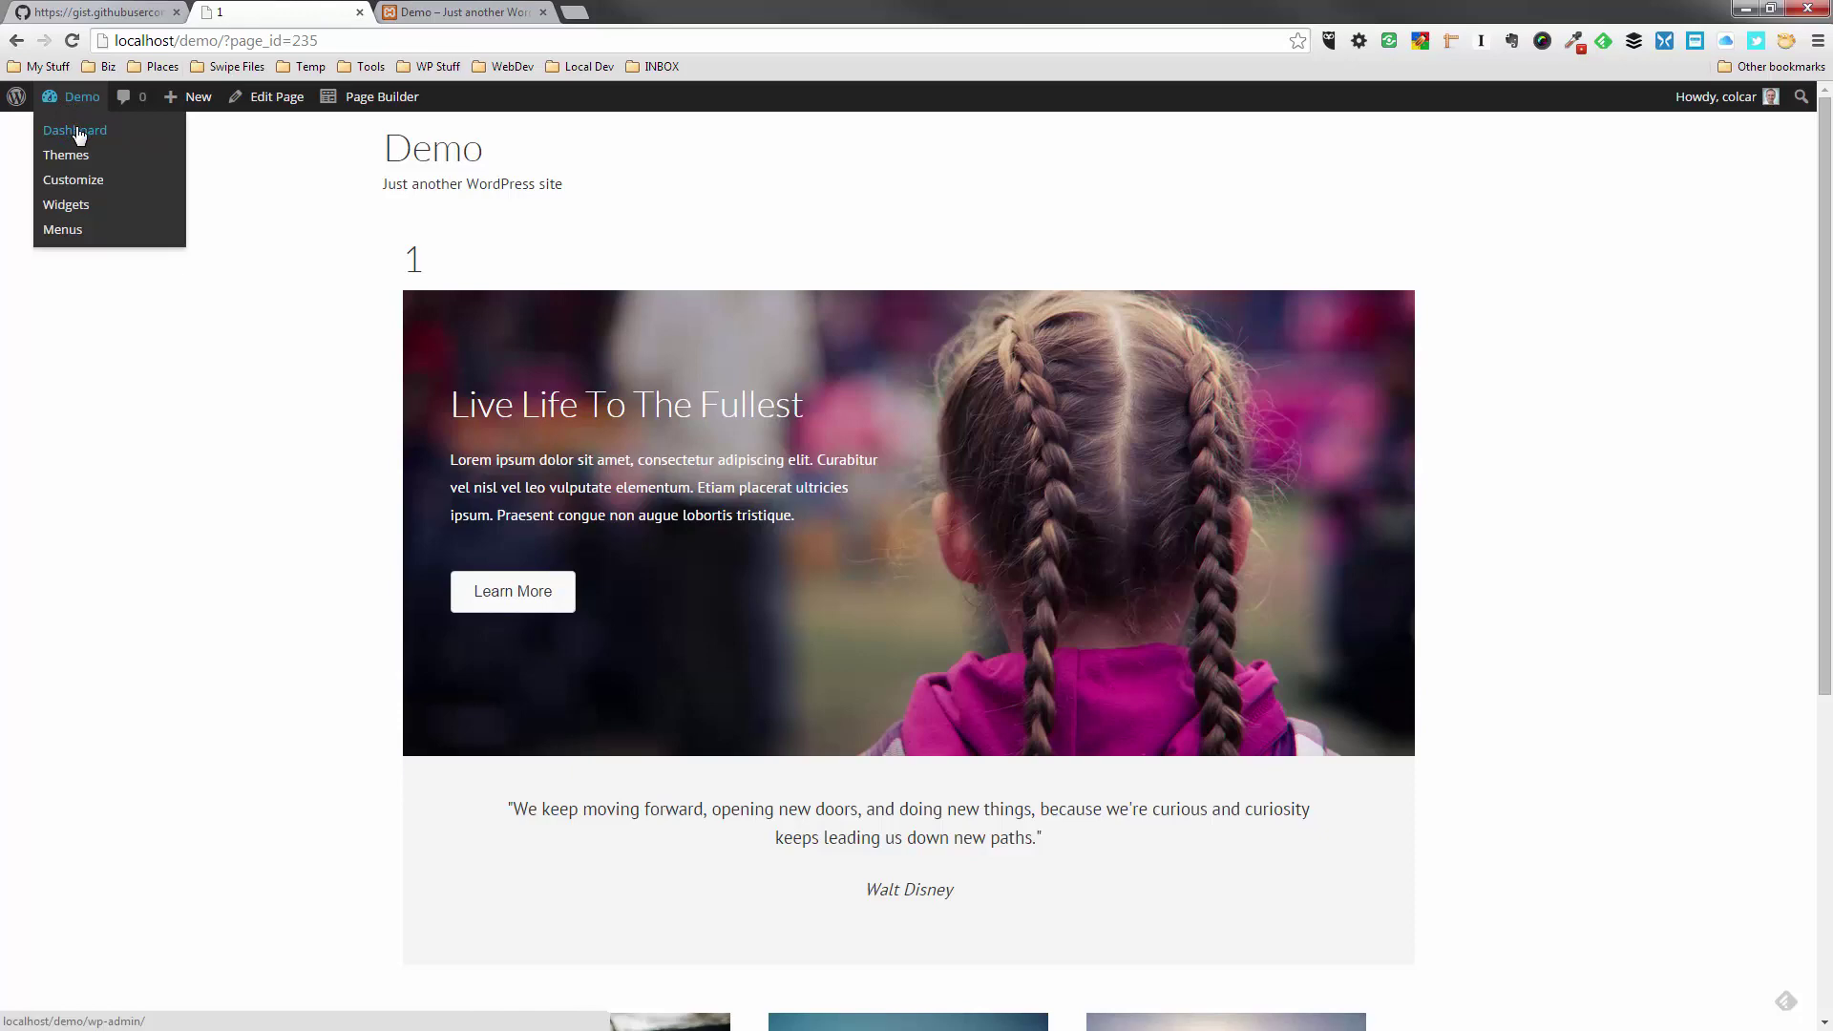
left_click(77, 131)
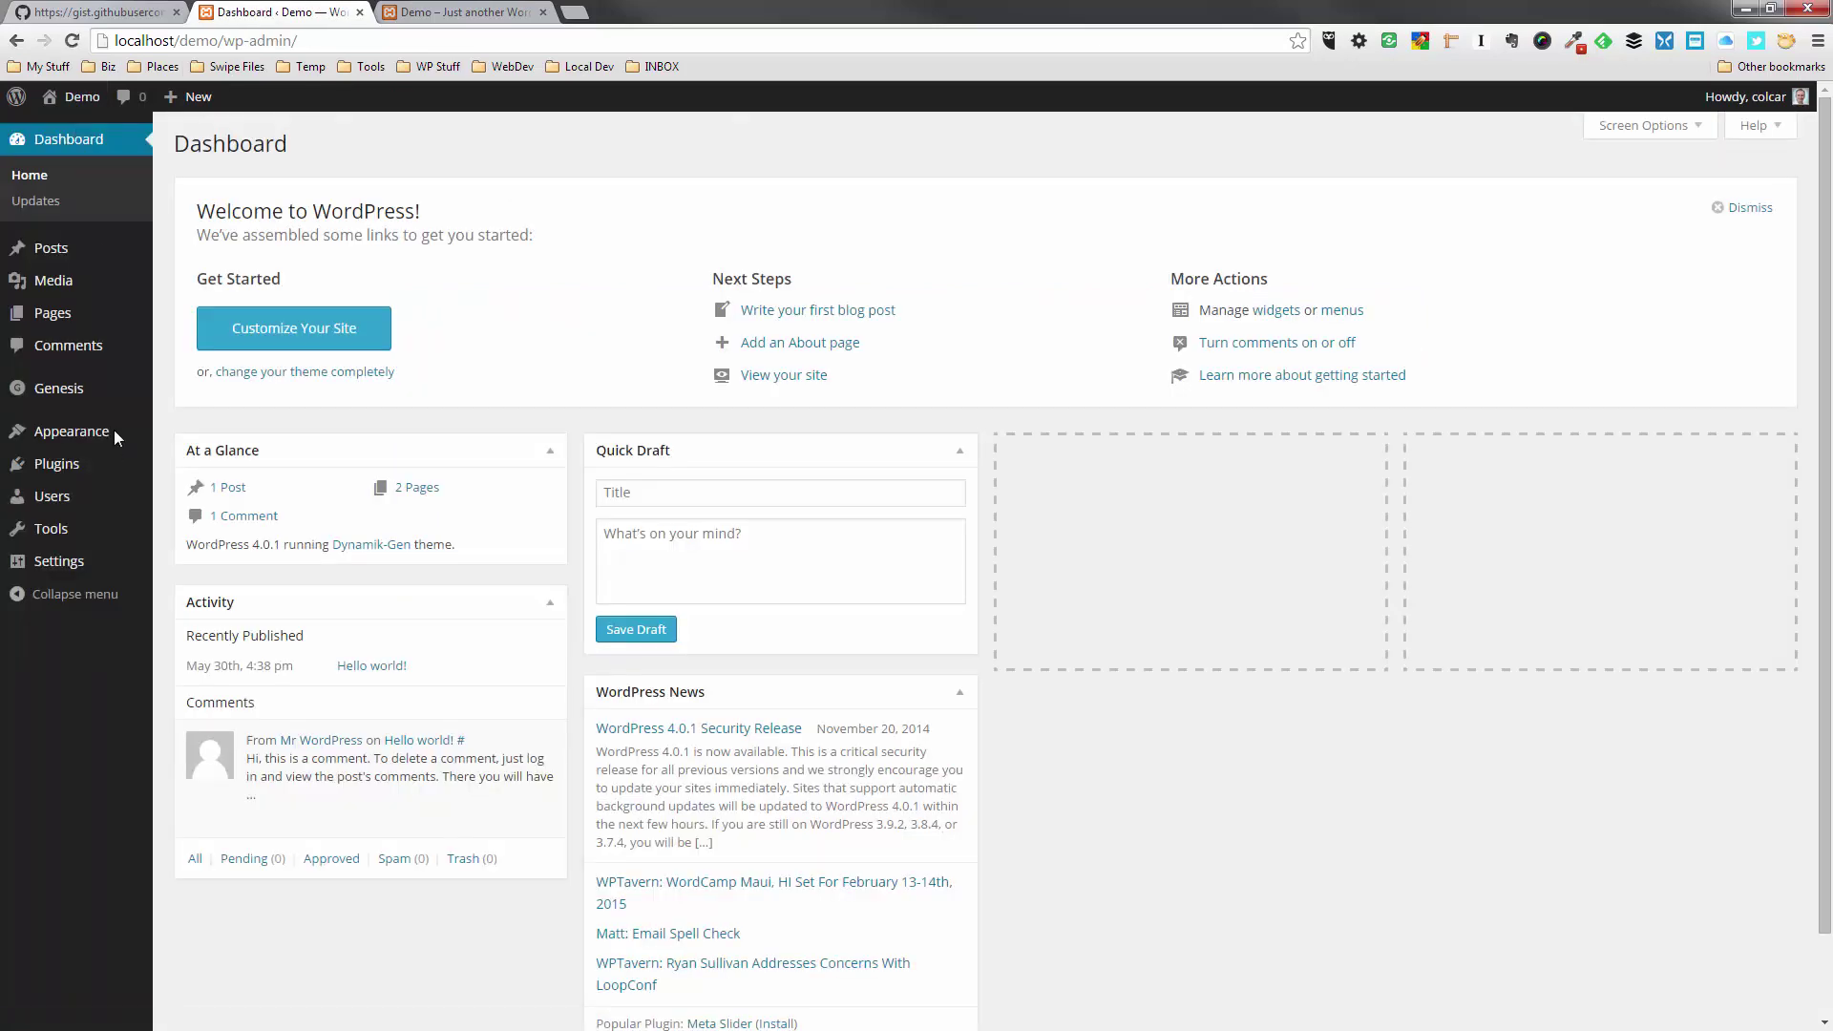
left_click(46, 388)
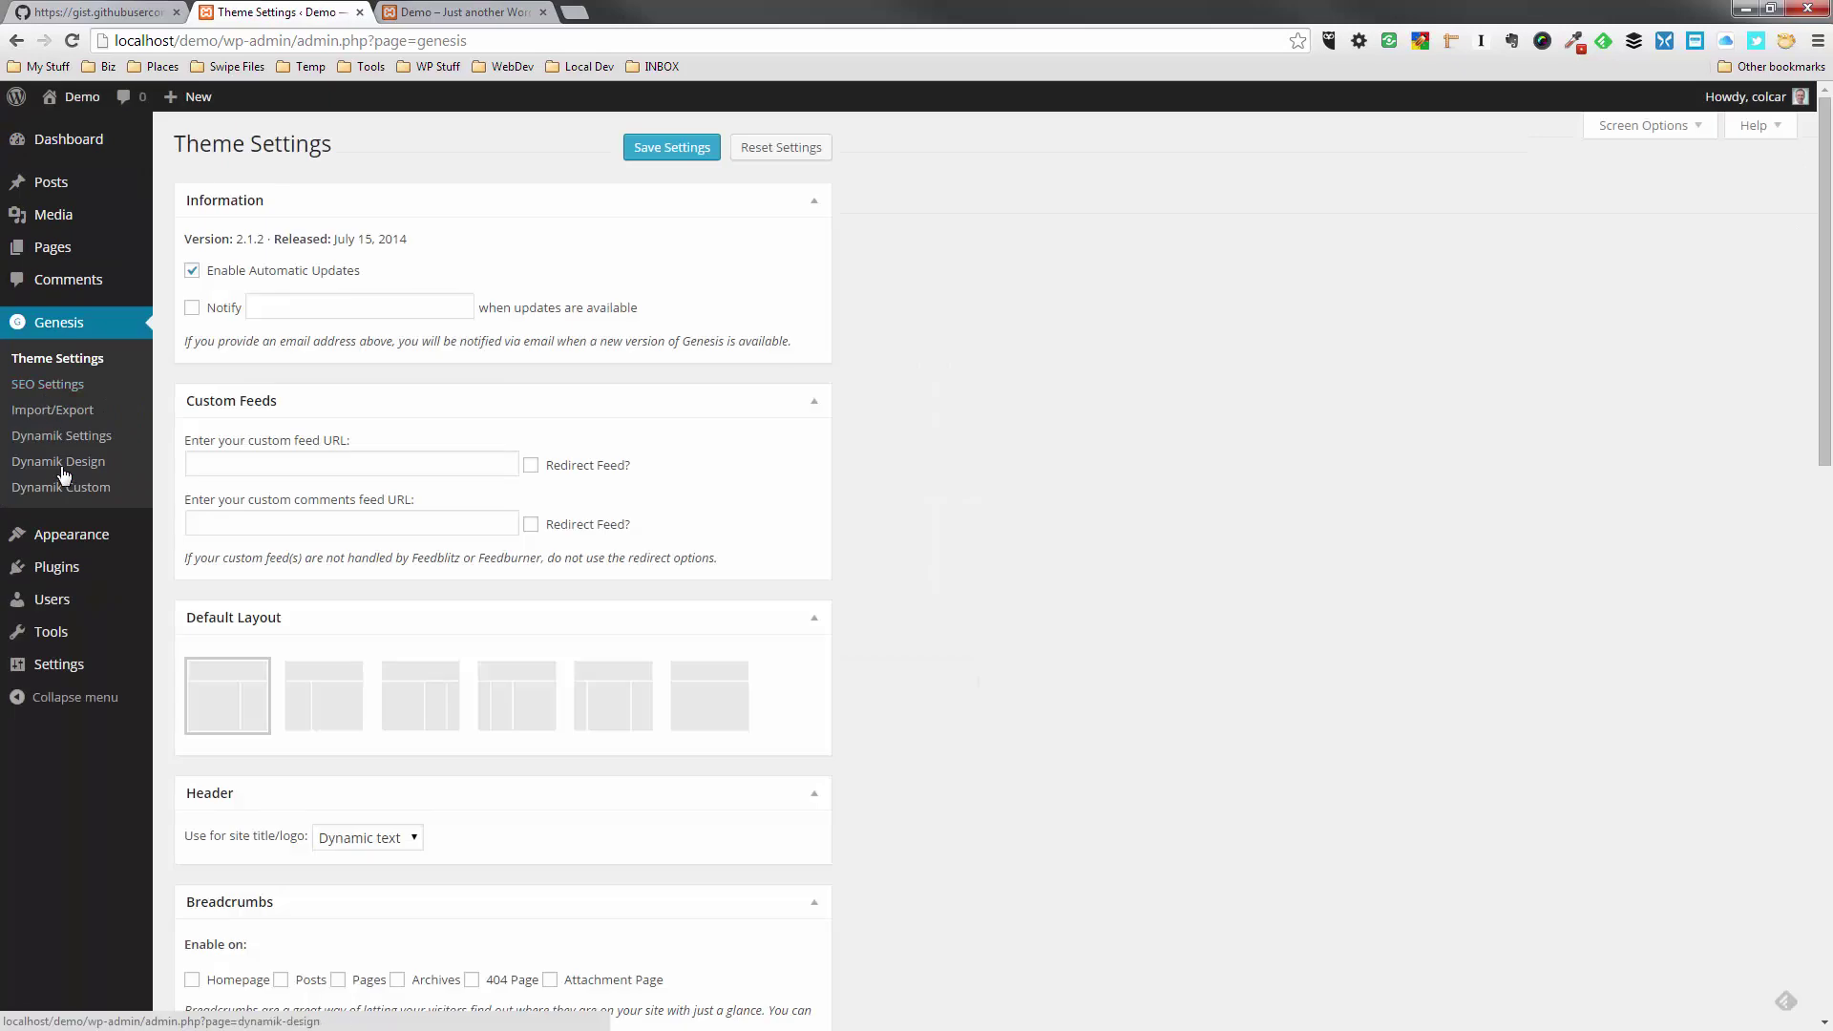
left_click(66, 488)
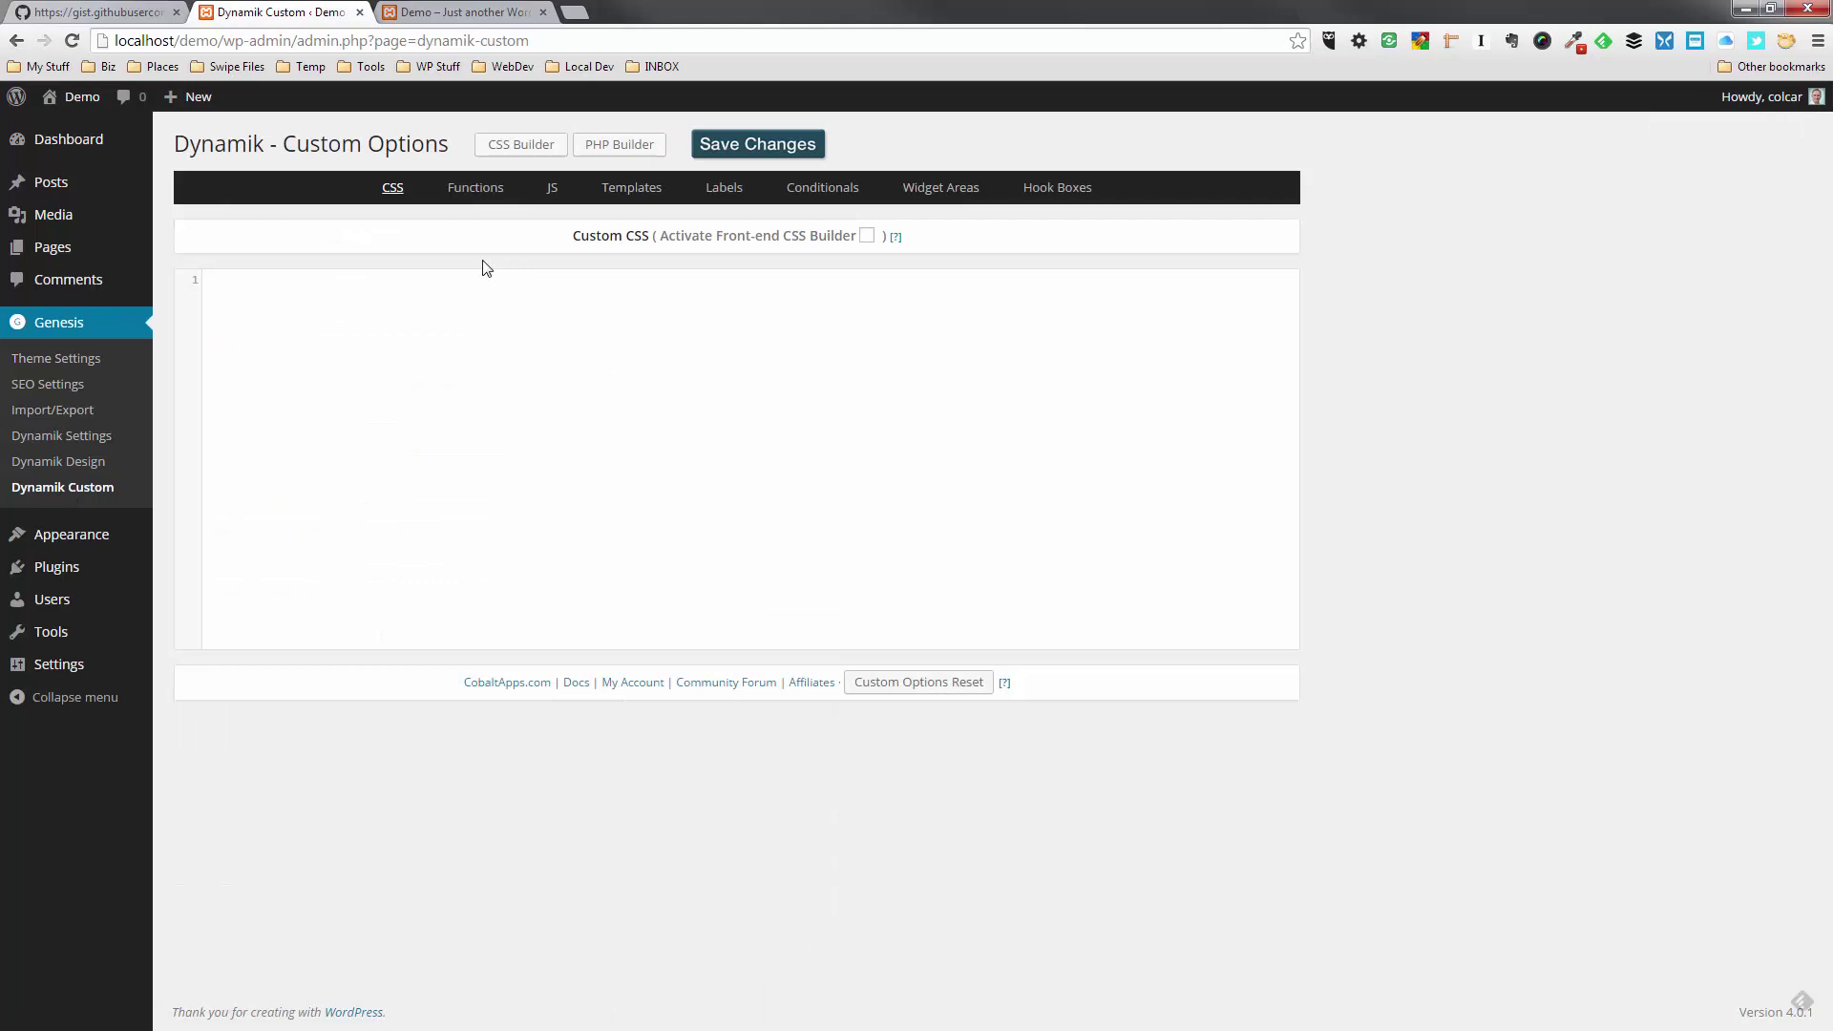
Step: Paste the copied full-width Beaver PHP code into a new custom template's code box
left_click(622, 191)
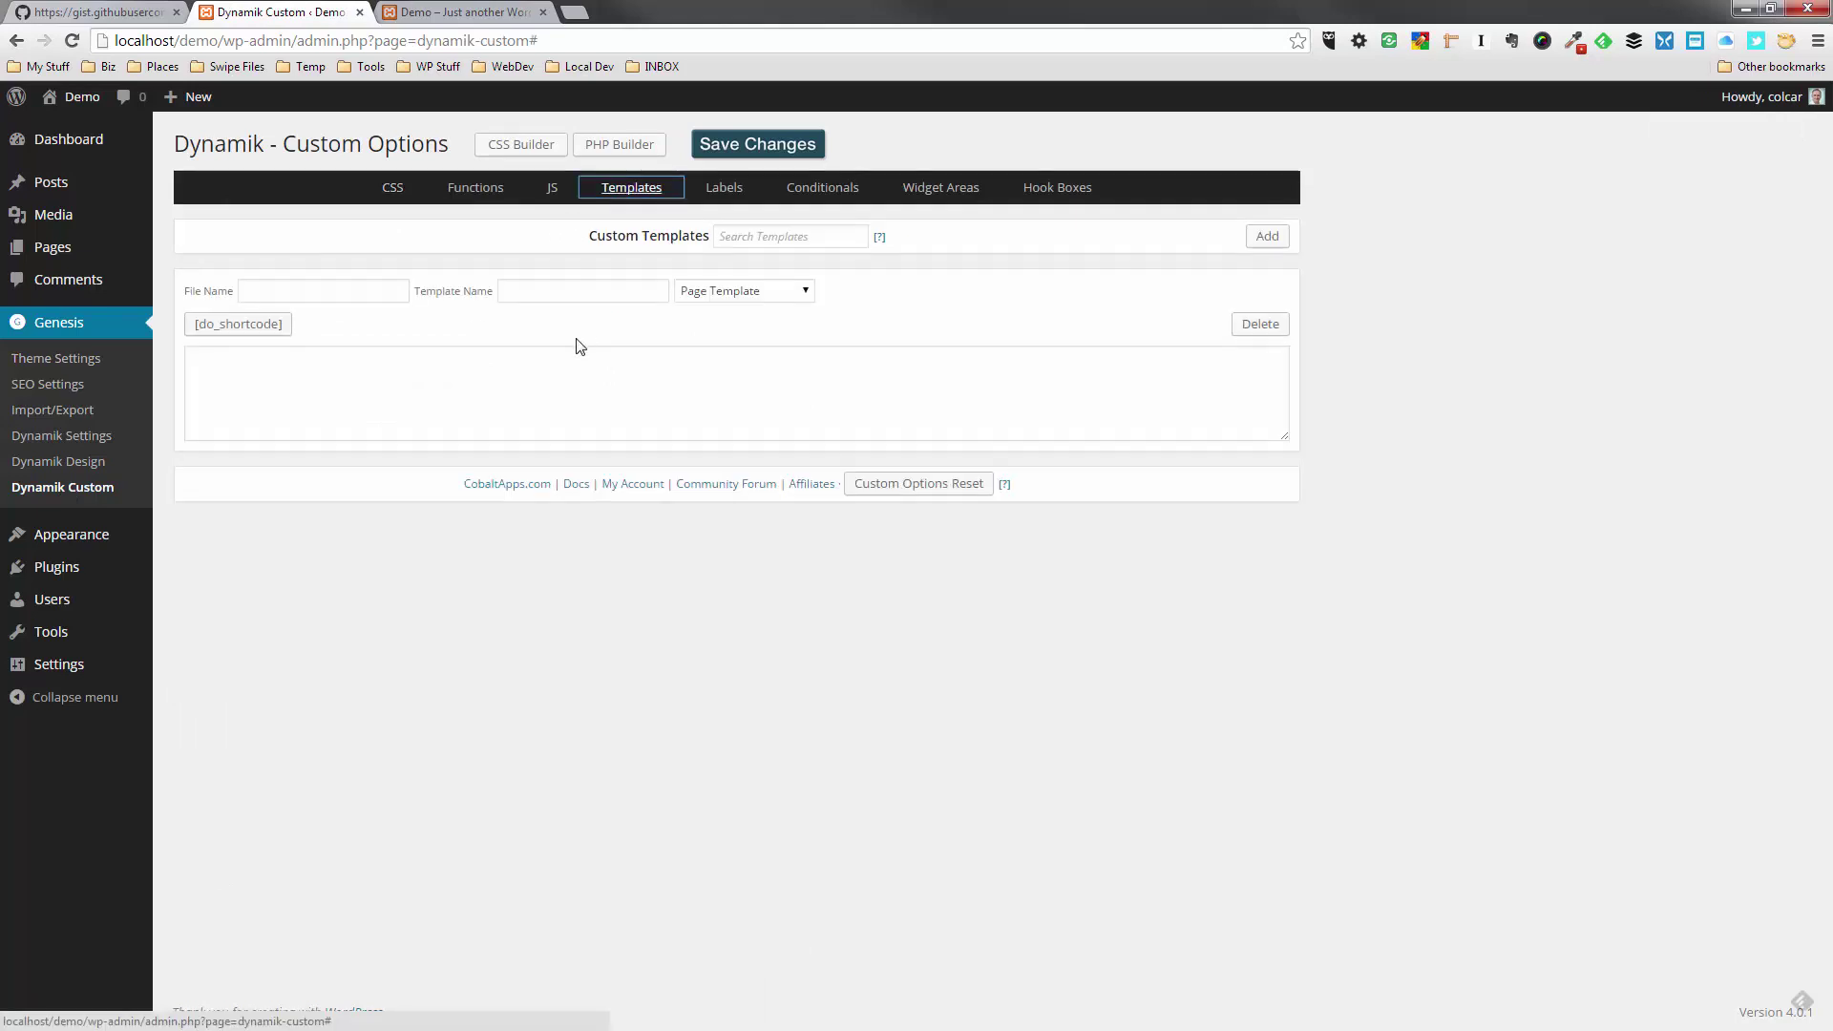
left_click(301, 362)
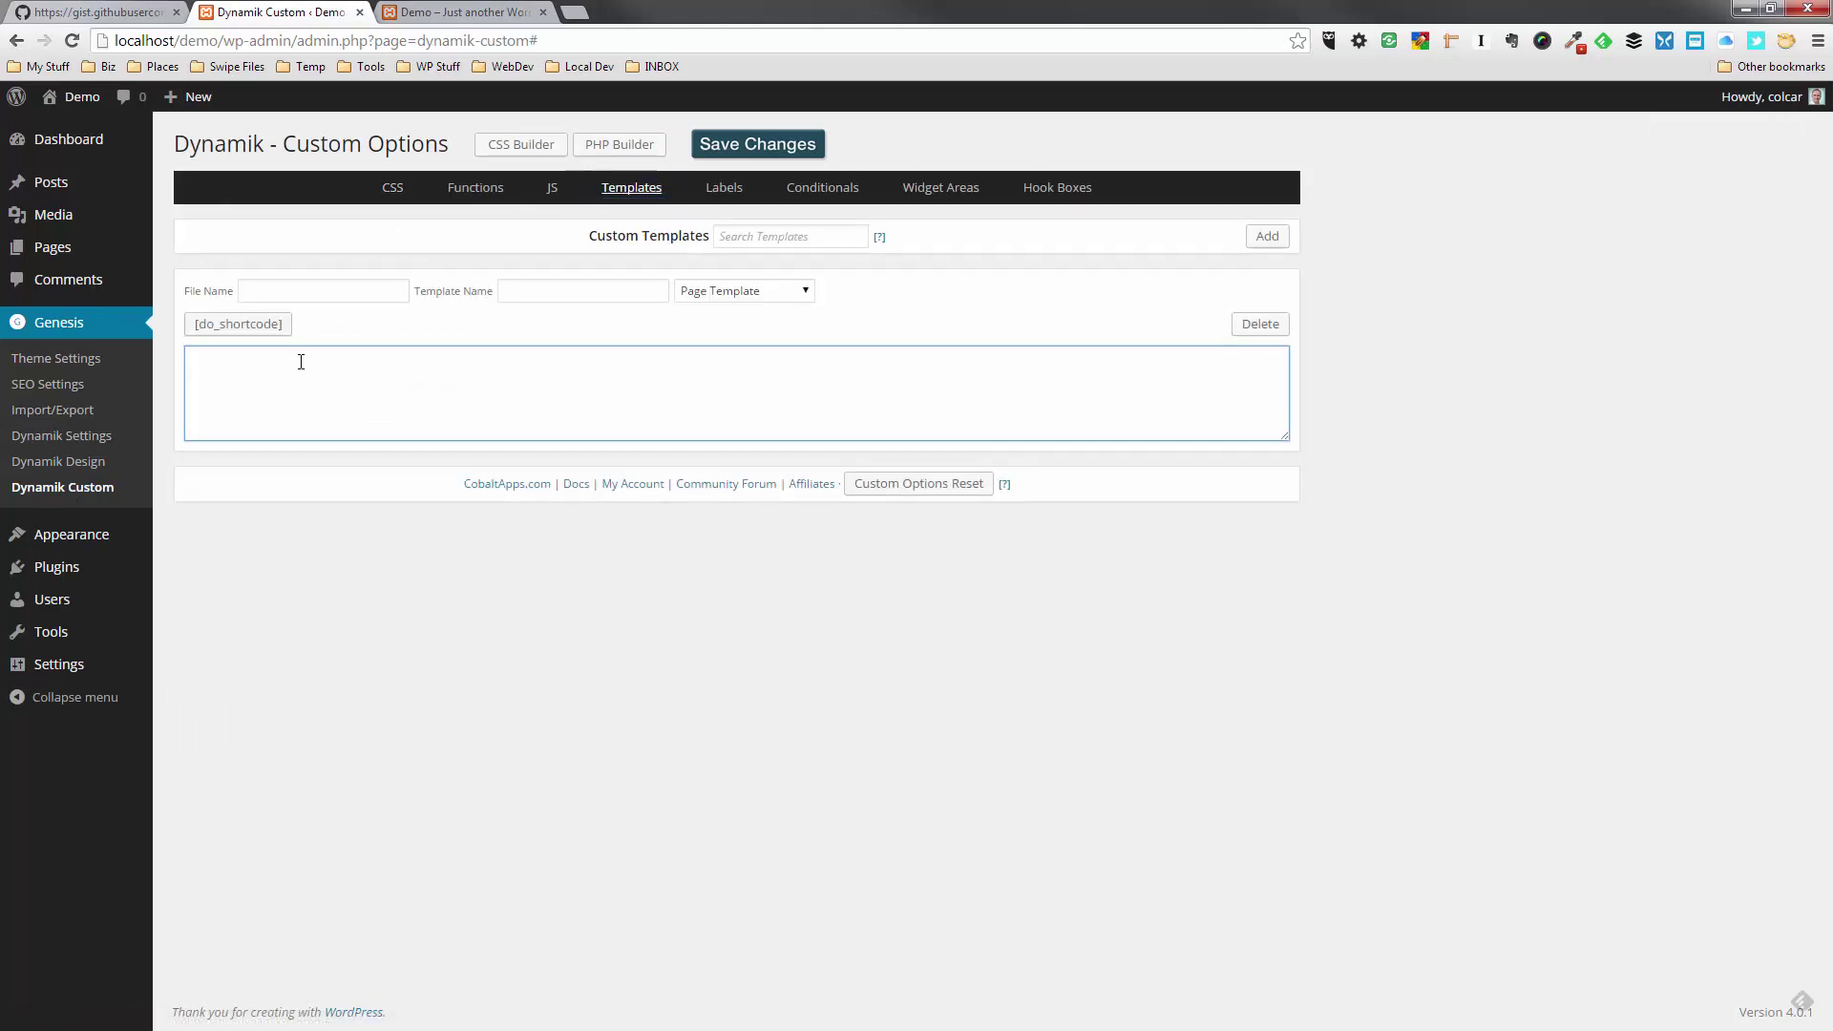
right_click(301, 362)
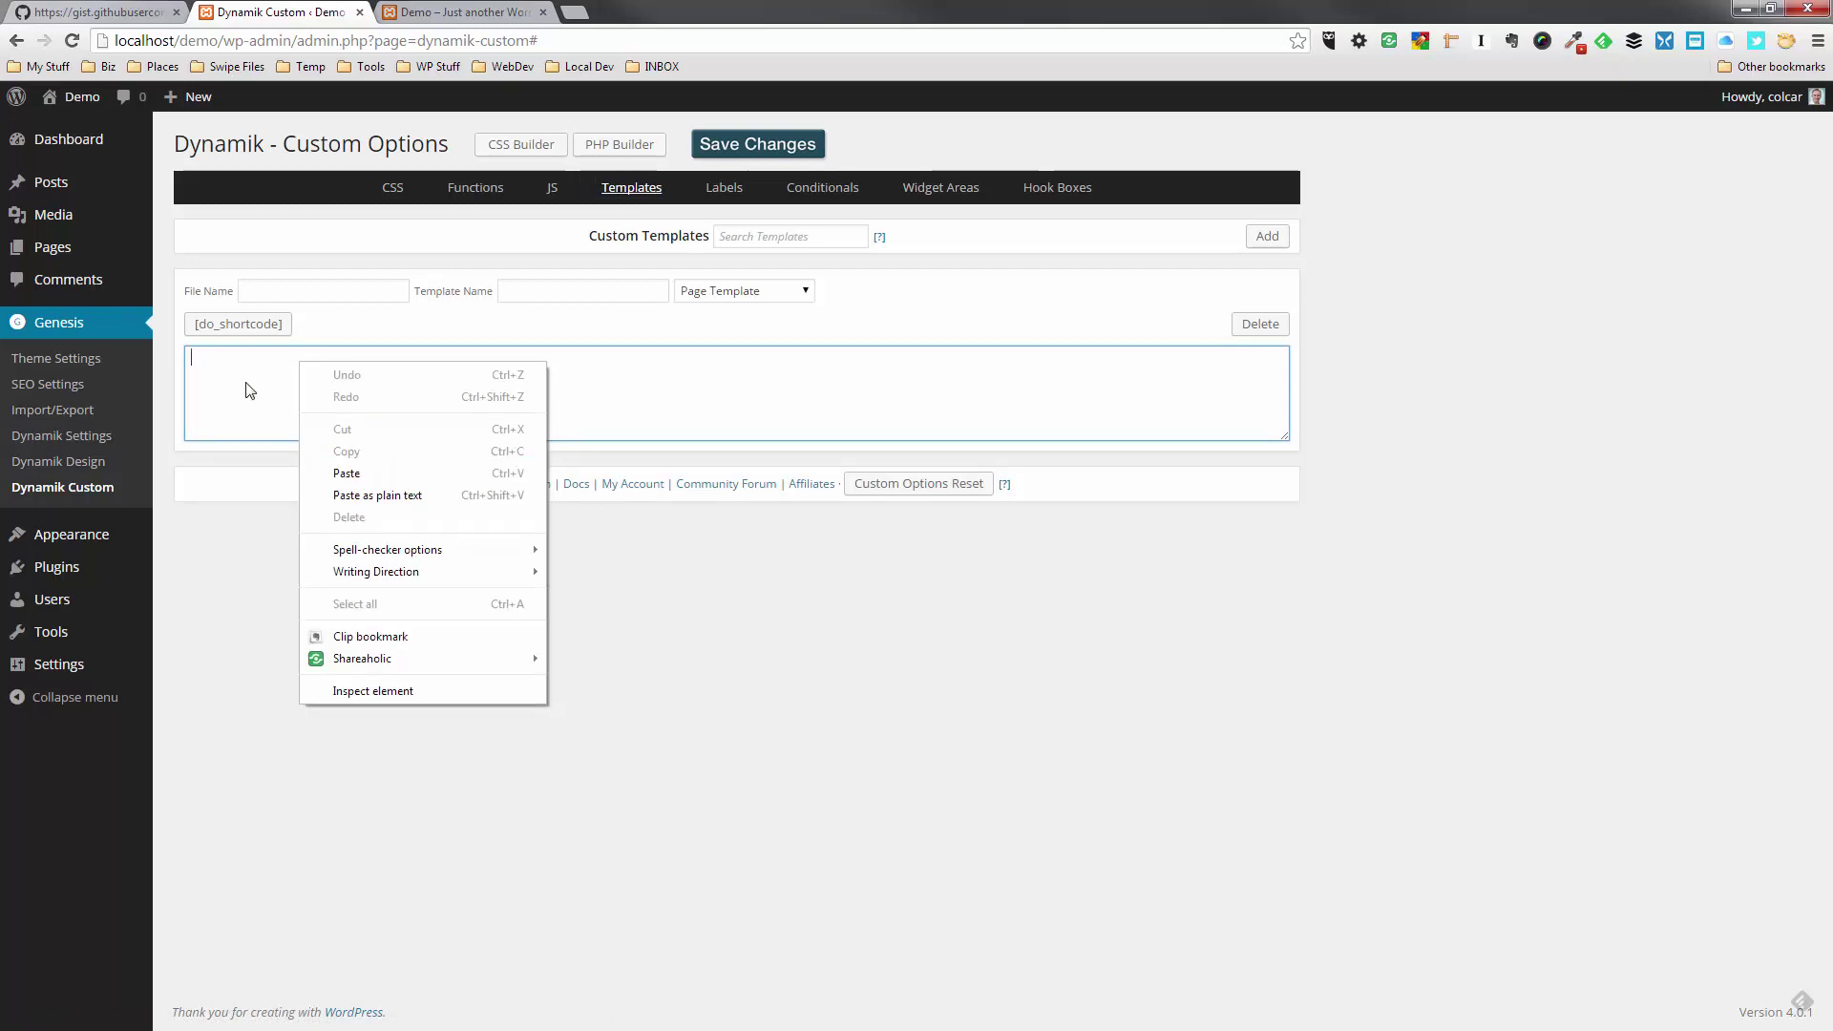
left_click(379, 473)
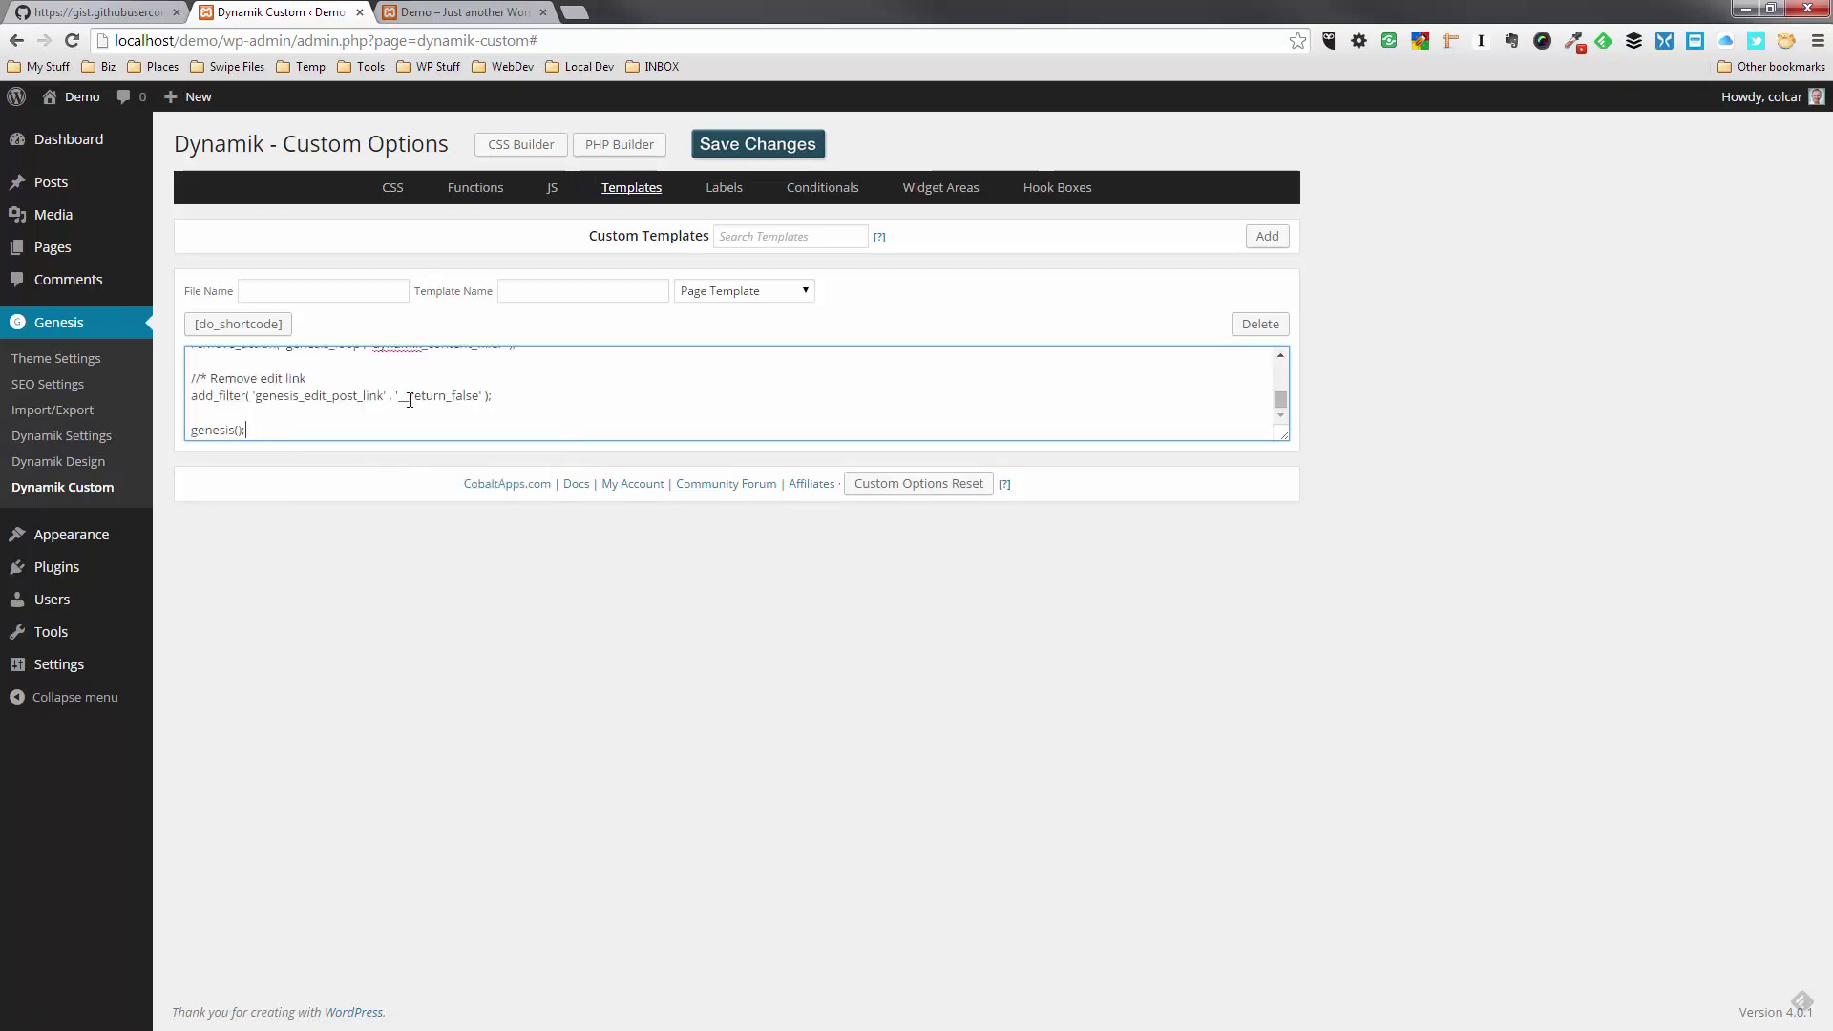
scroll(439, 405, "up", 10)
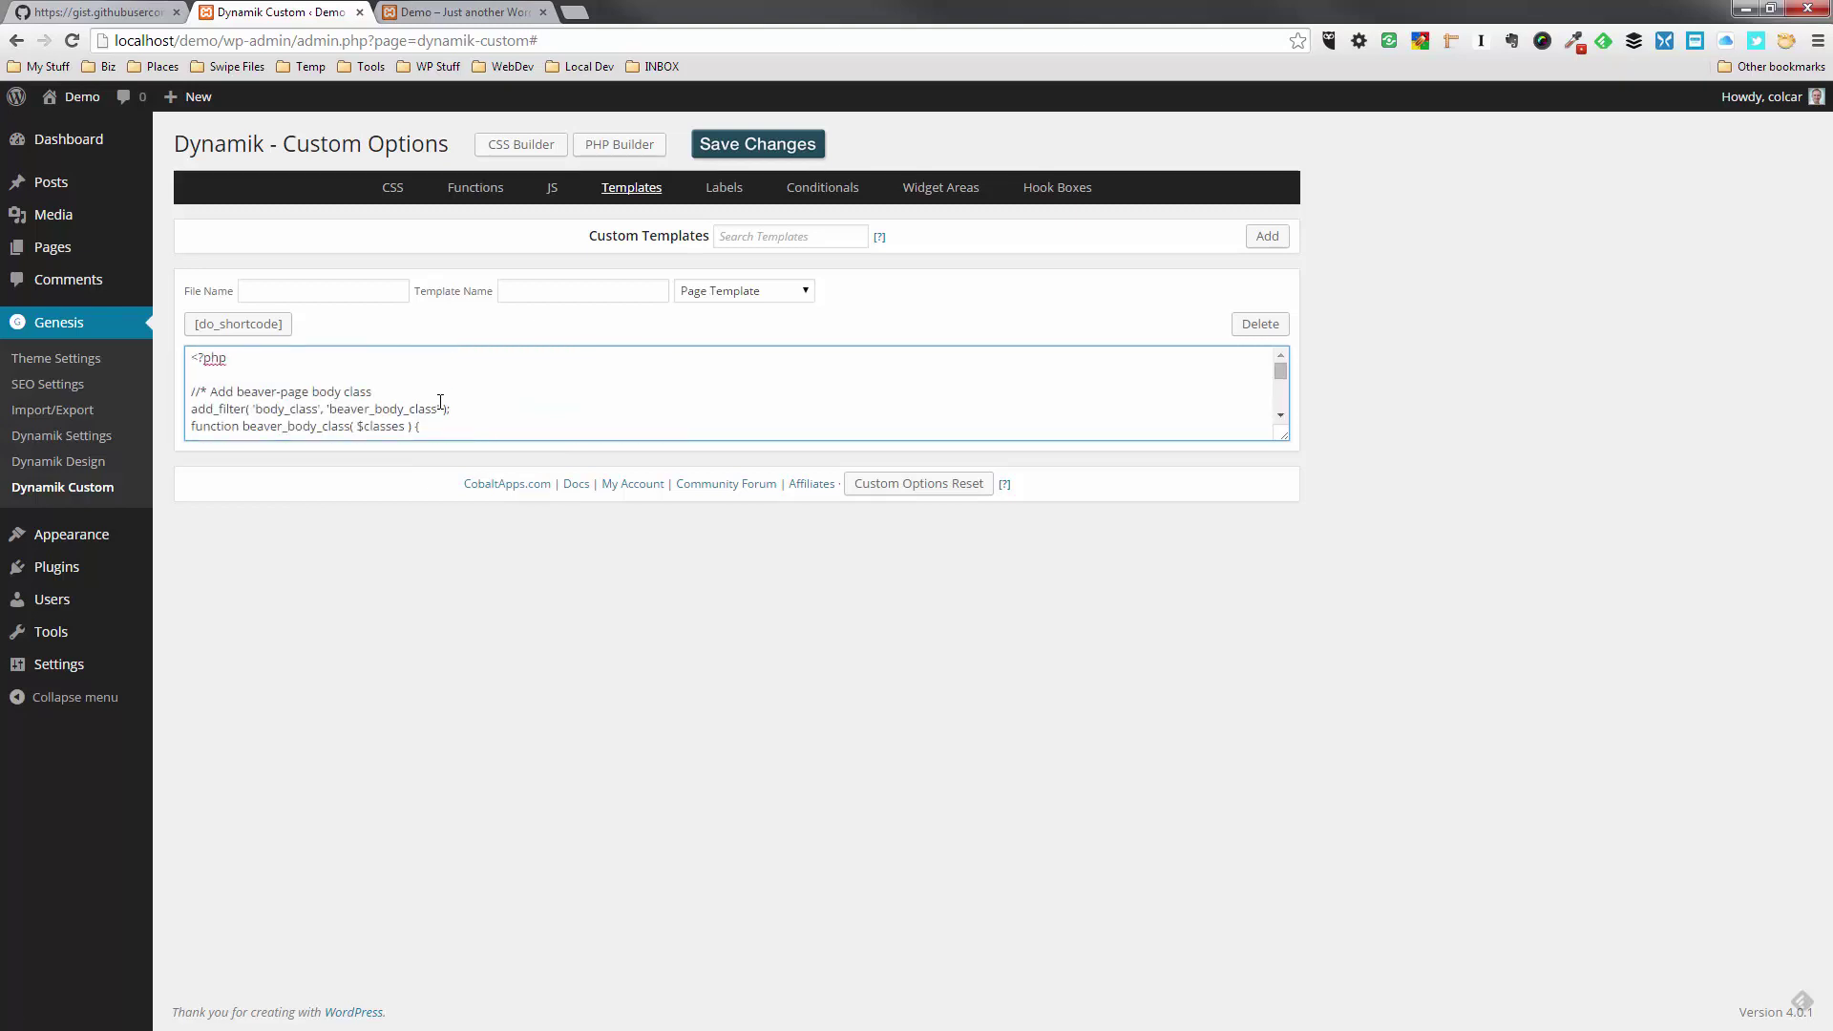
scroll(473, 398, "up", 3)
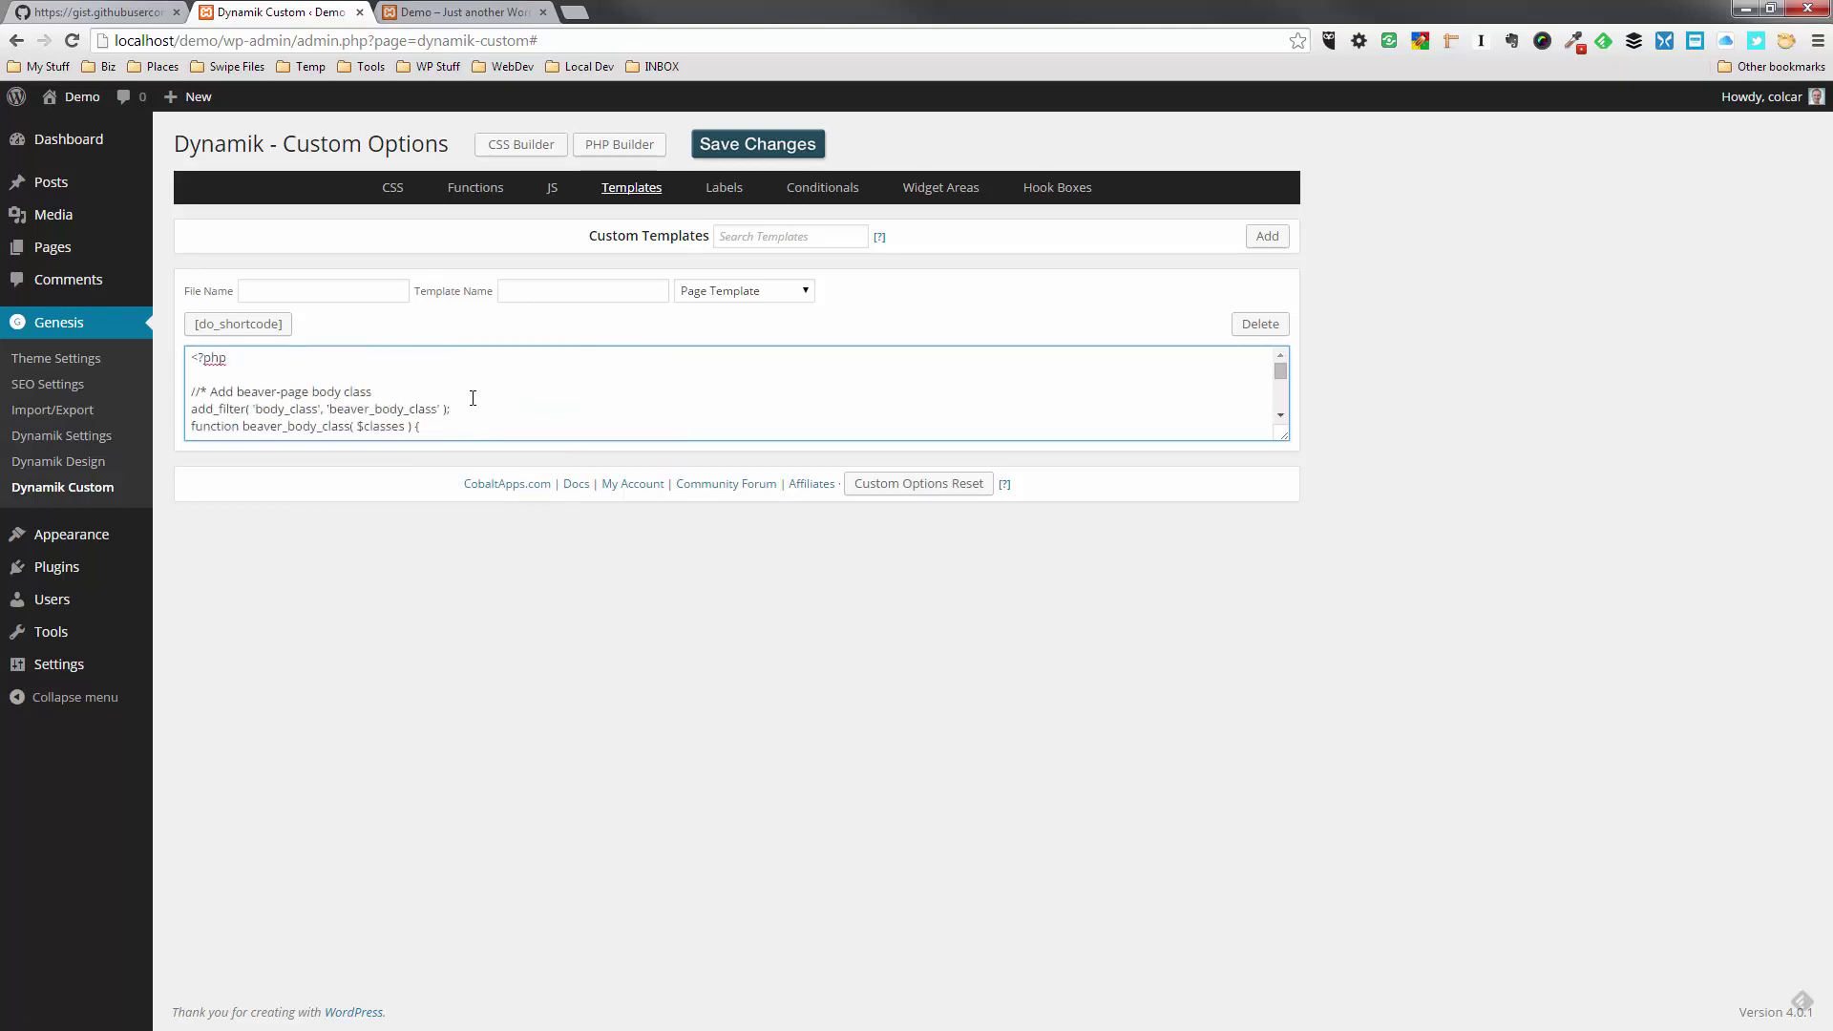
left_click(304, 294)
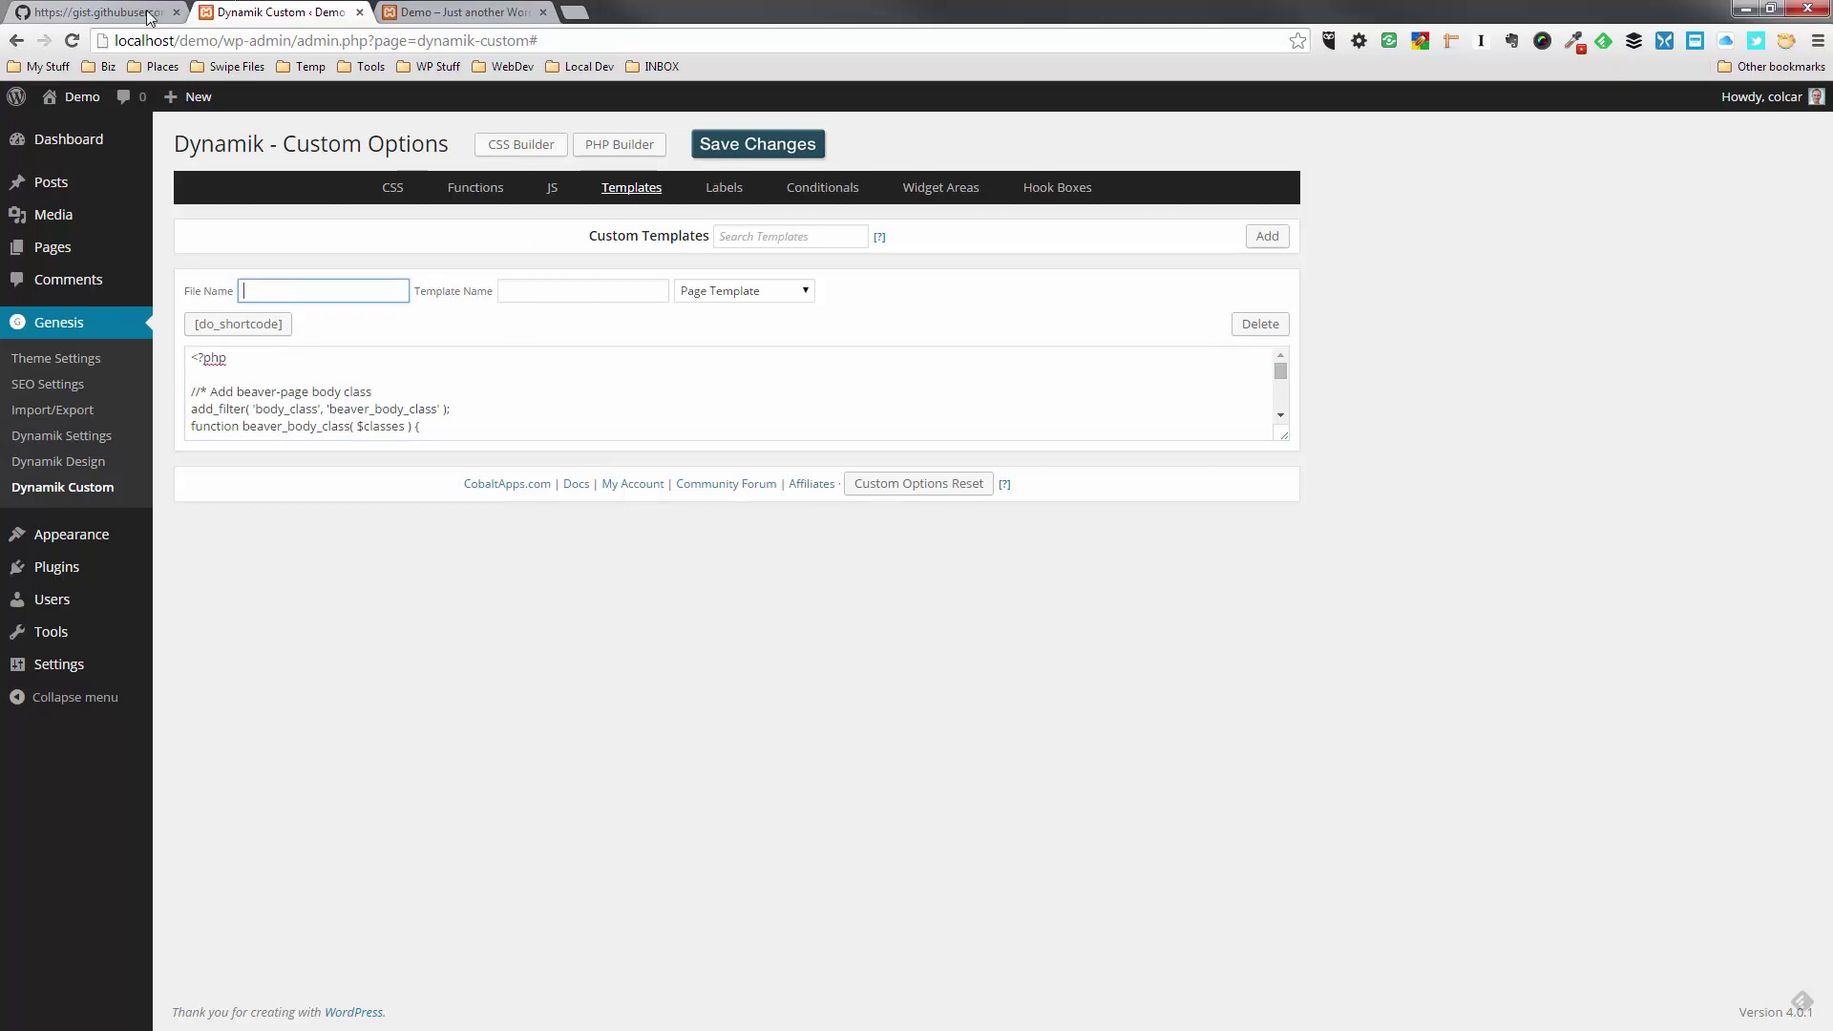
Step: Return from the raw gist to the tutorial's Step 3 file and template name instructions
left_click(106, 15)
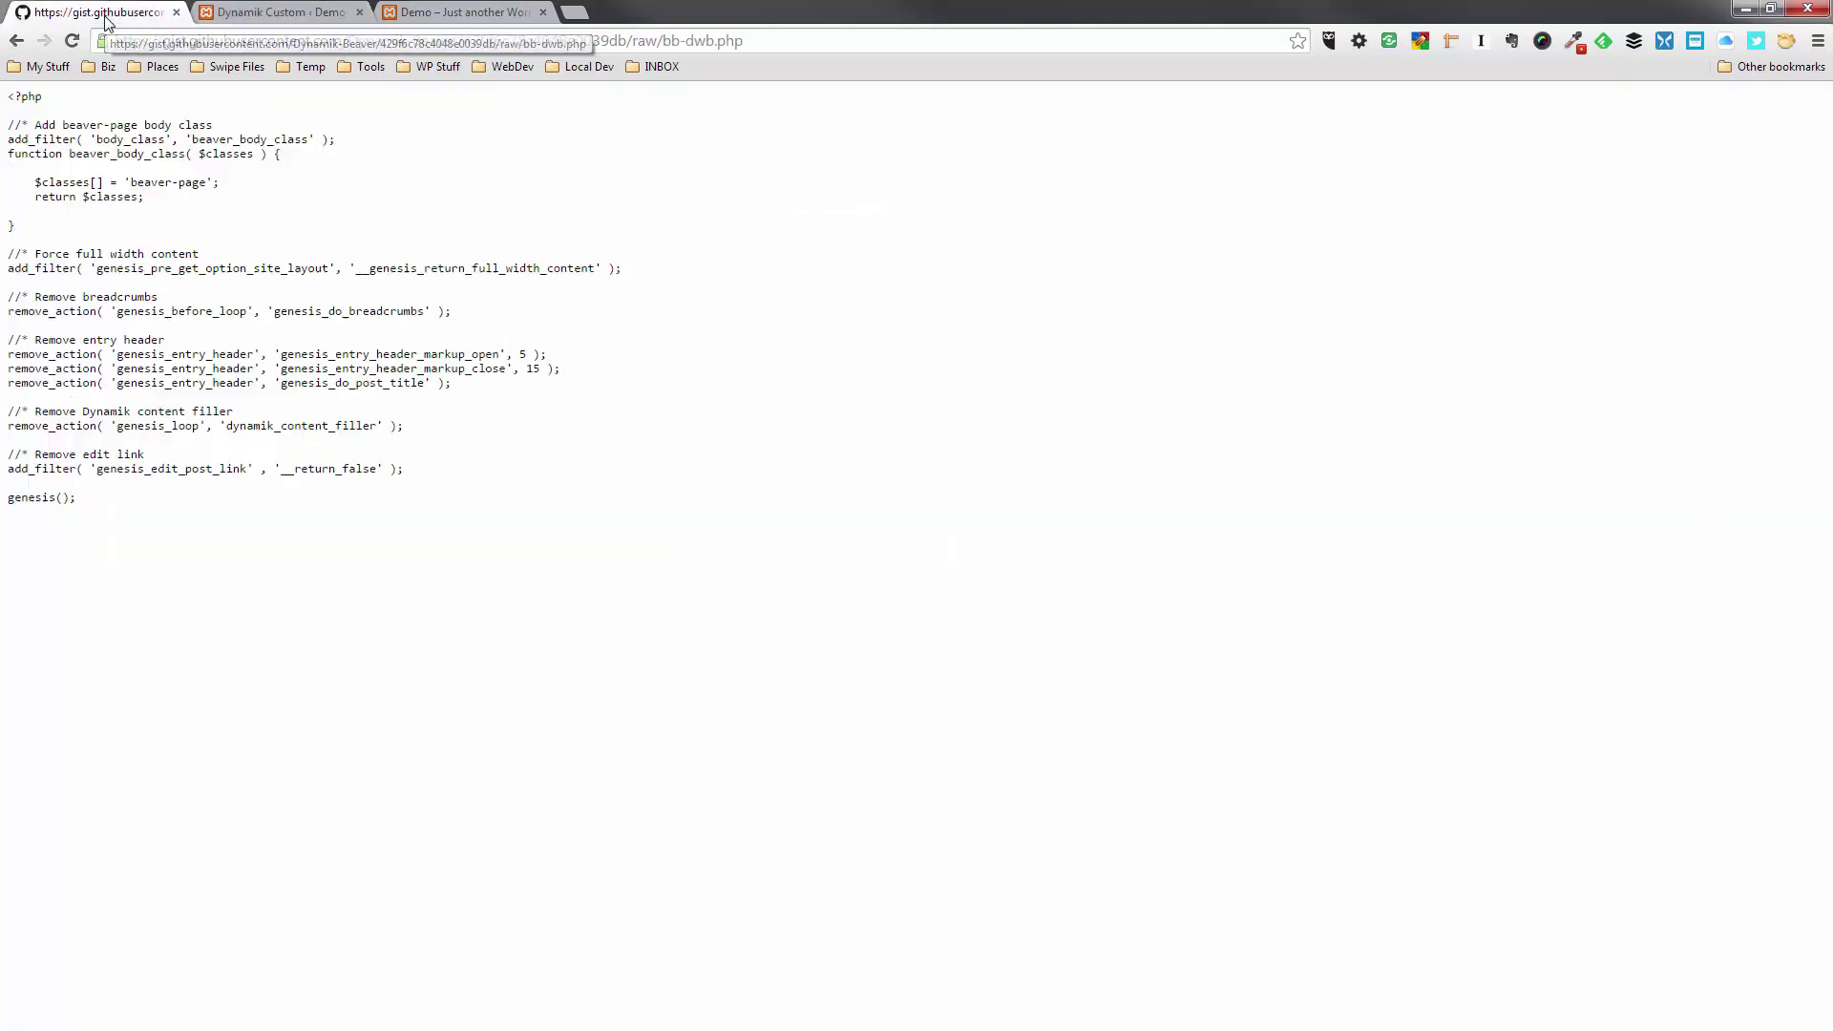
key("alt+Left")
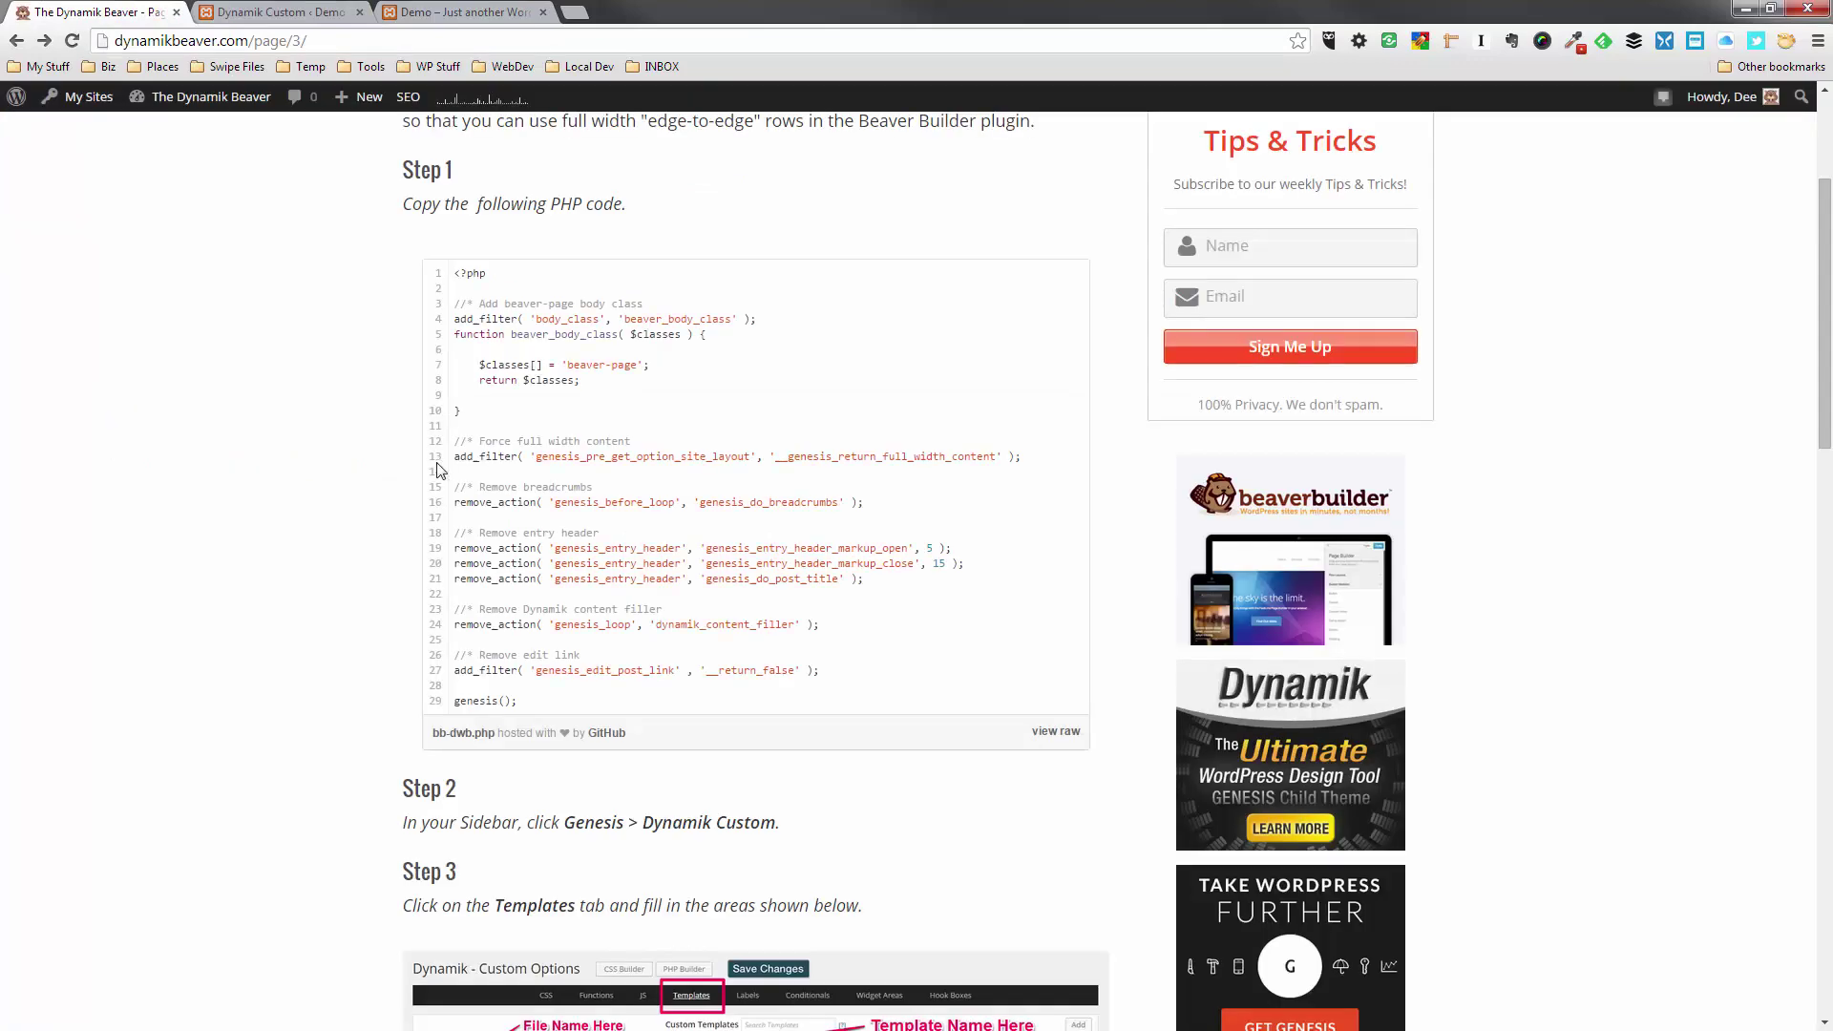
scroll(620, 424, "down", 9)
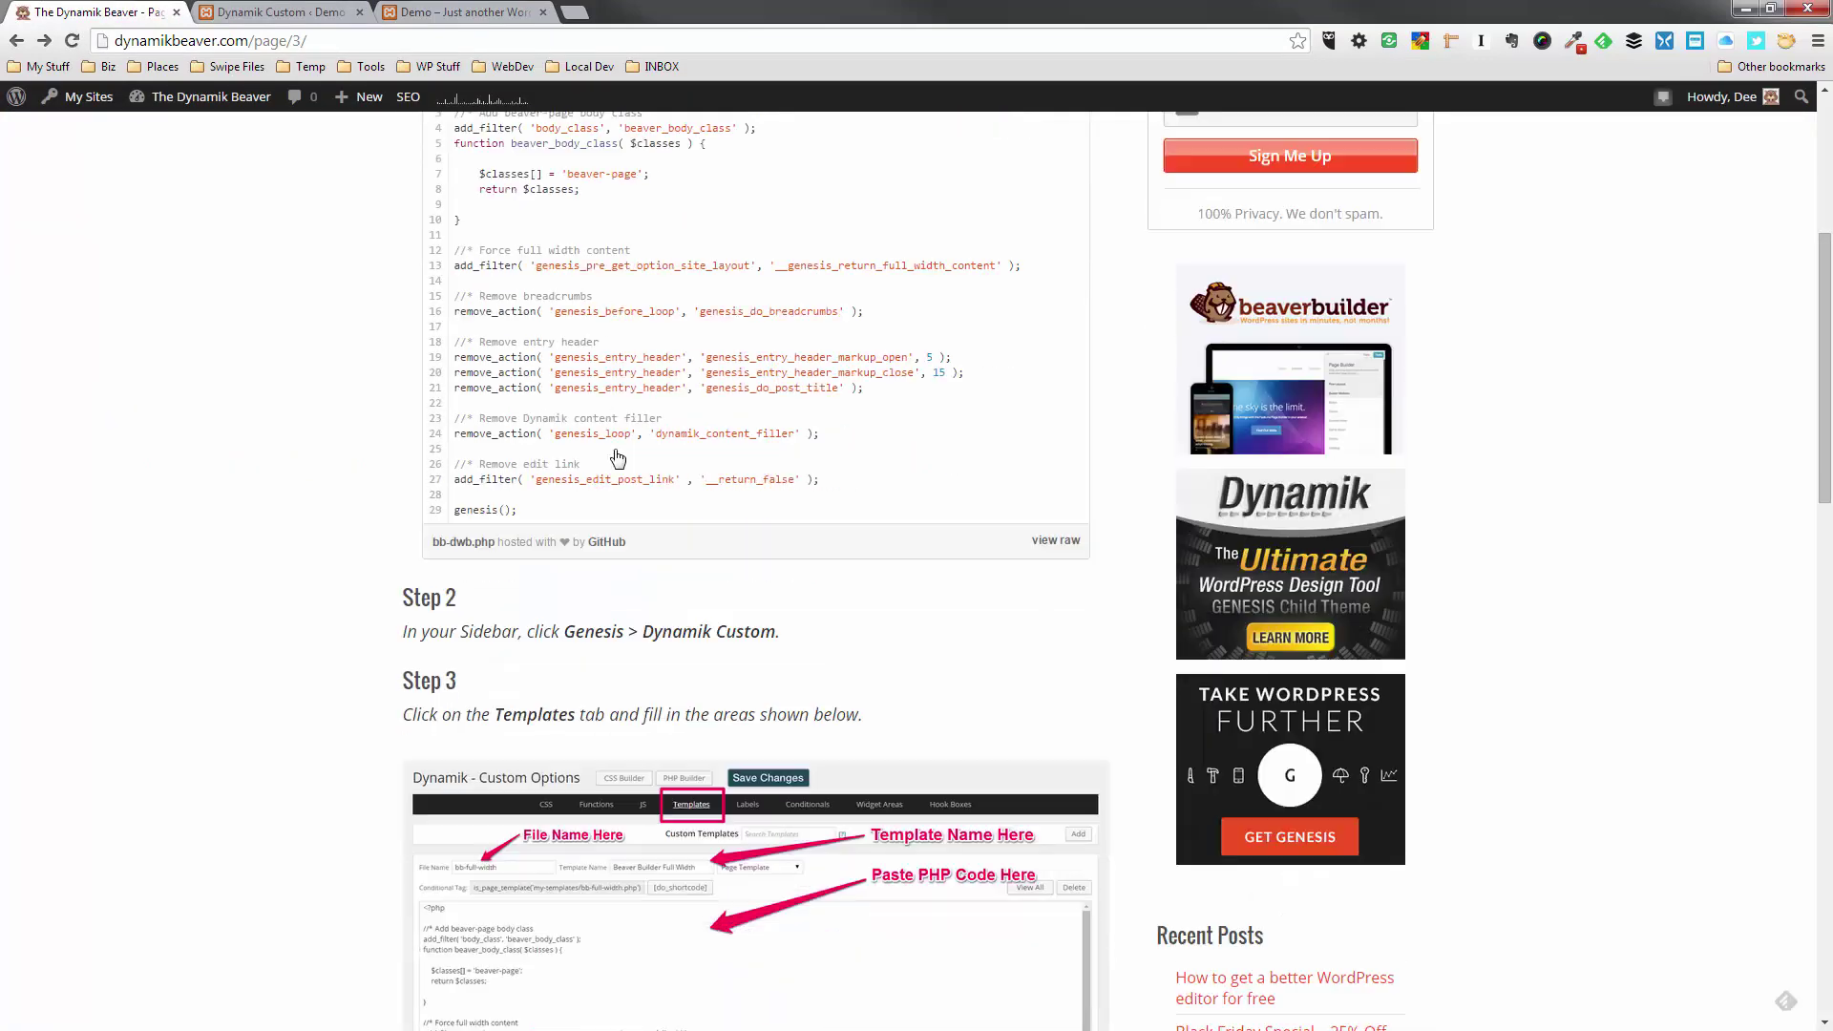
scroll(639, 591, "up", 1)
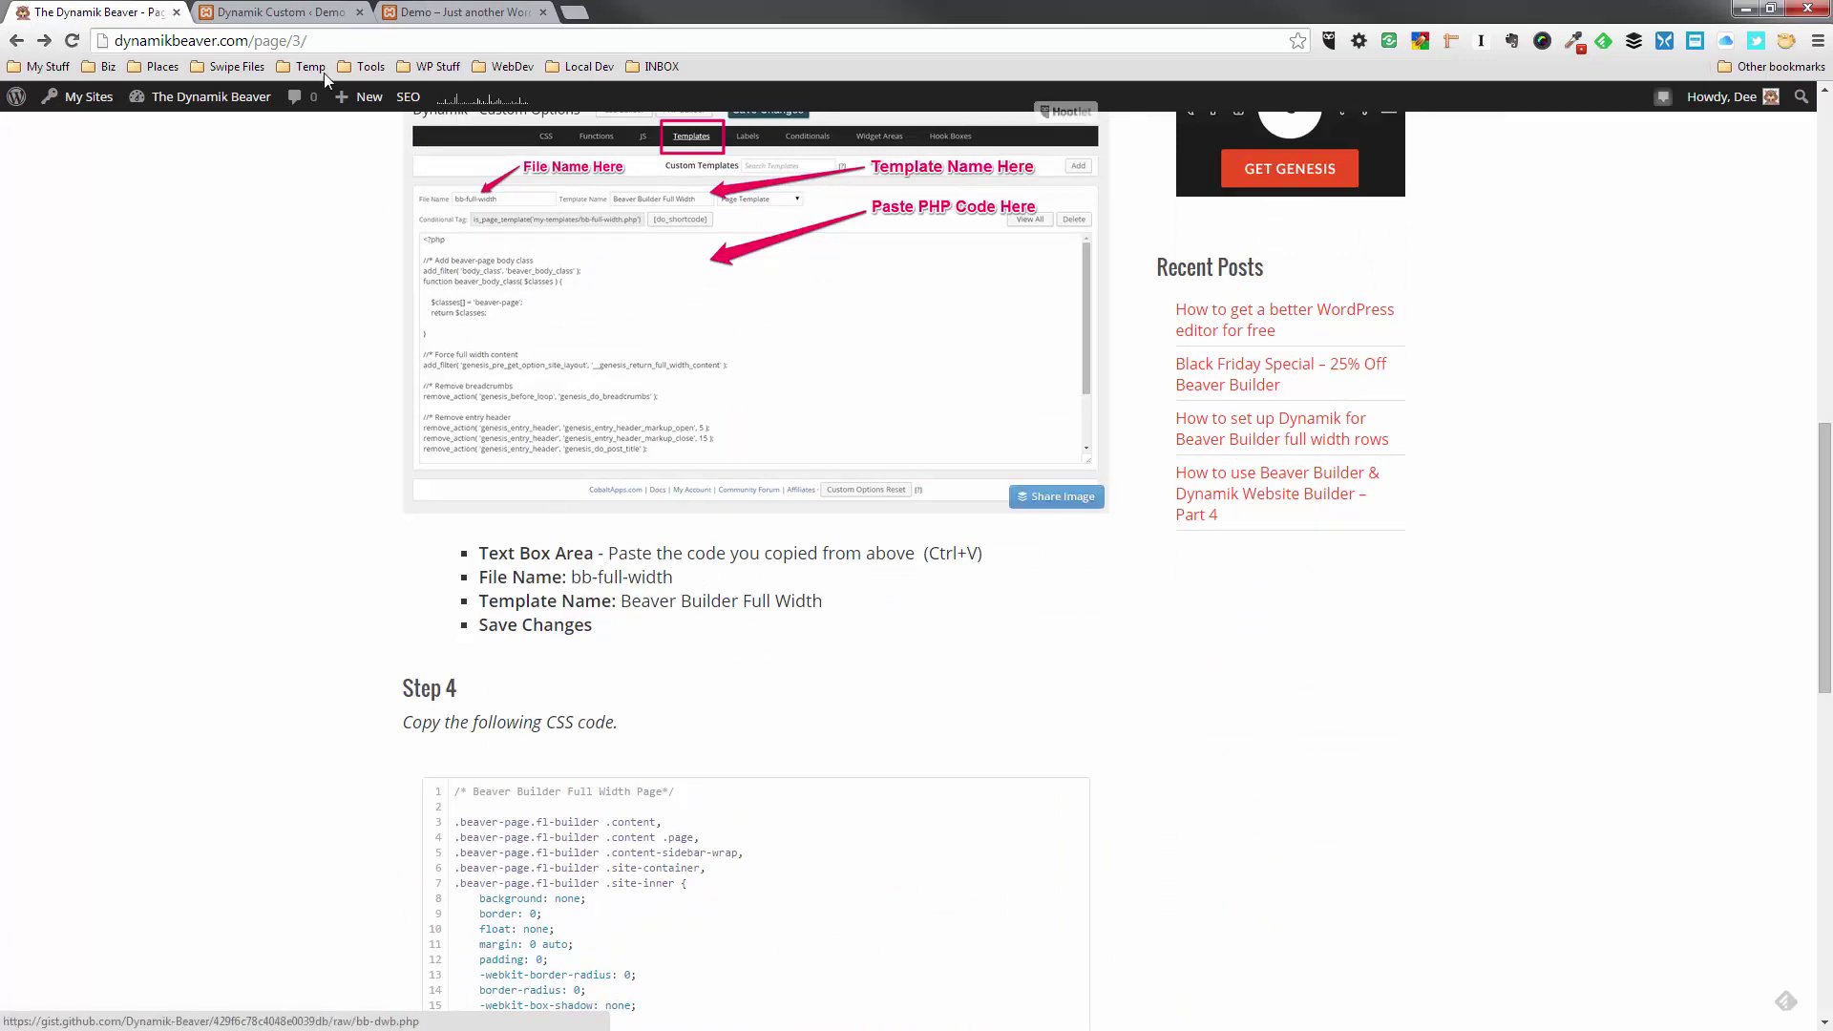
Step: Save a custom template with file name bb-full-width and template name Beaver Builder Full Width
left_click(317, 14)
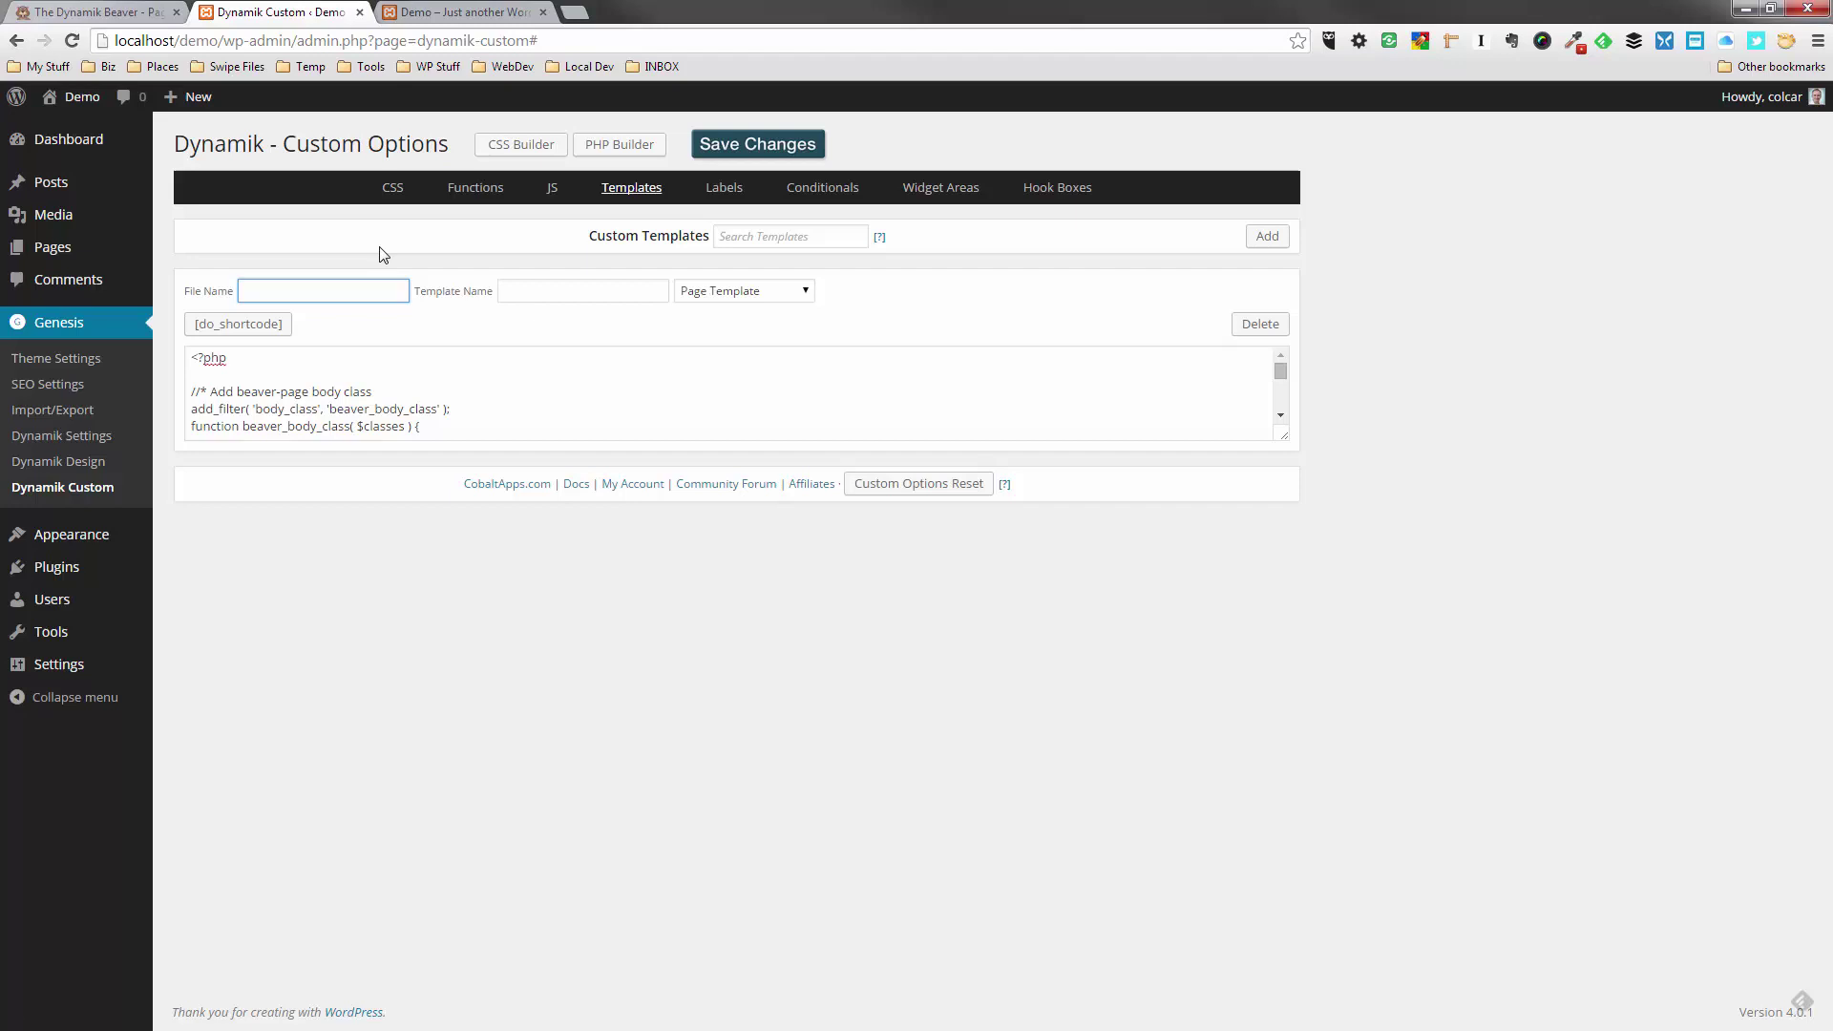
type("bb-")
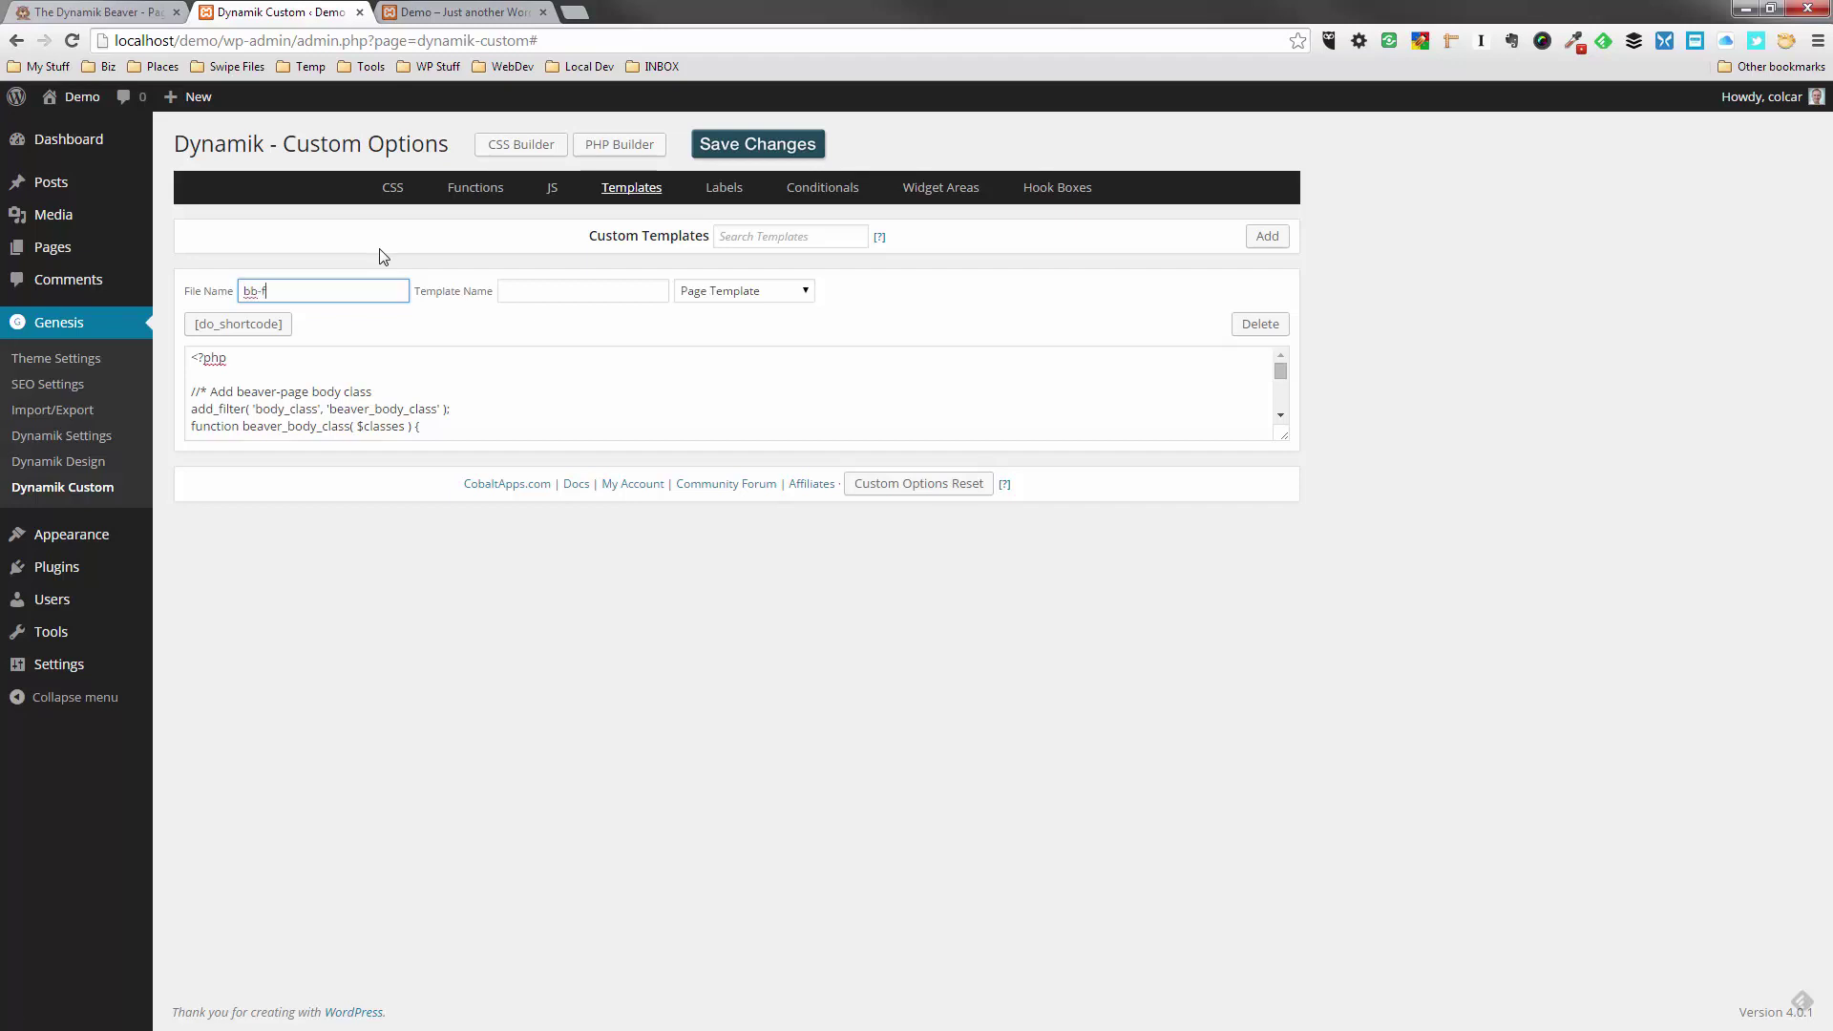
type("full-width")
key("Tab")
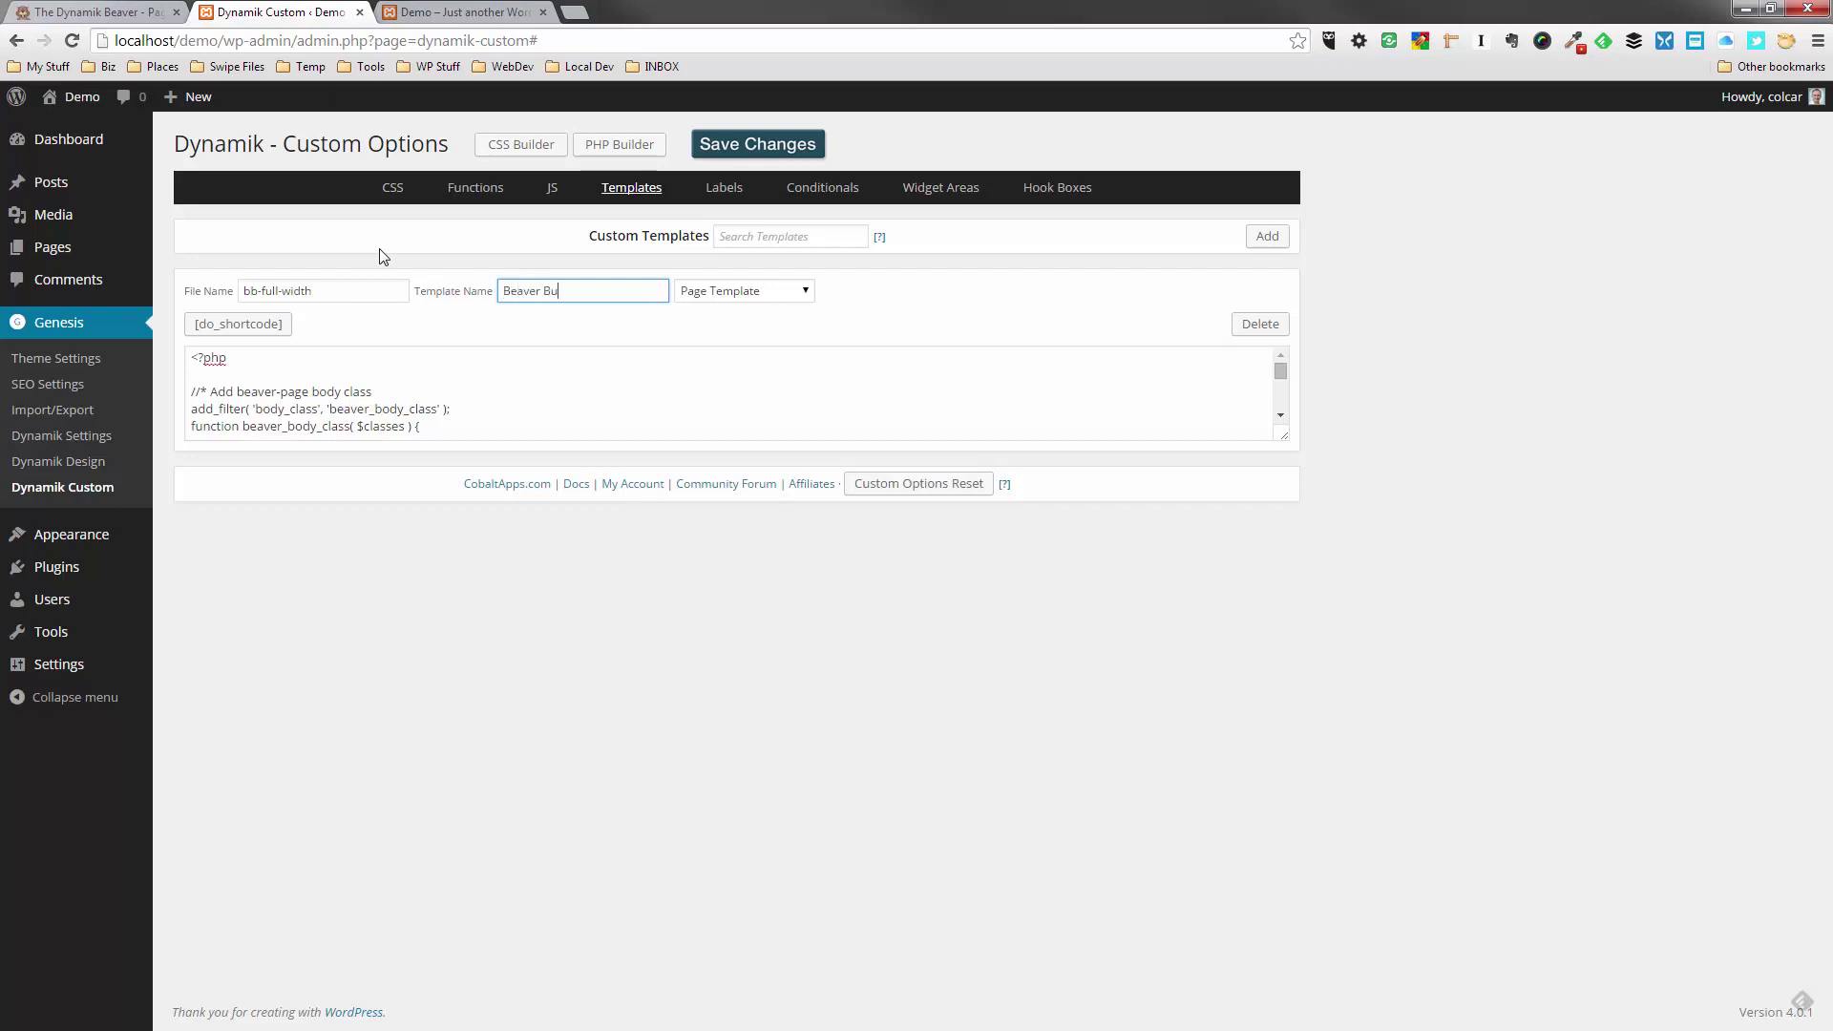
type("Beaver Builder Full Width")
left_click(764, 145)
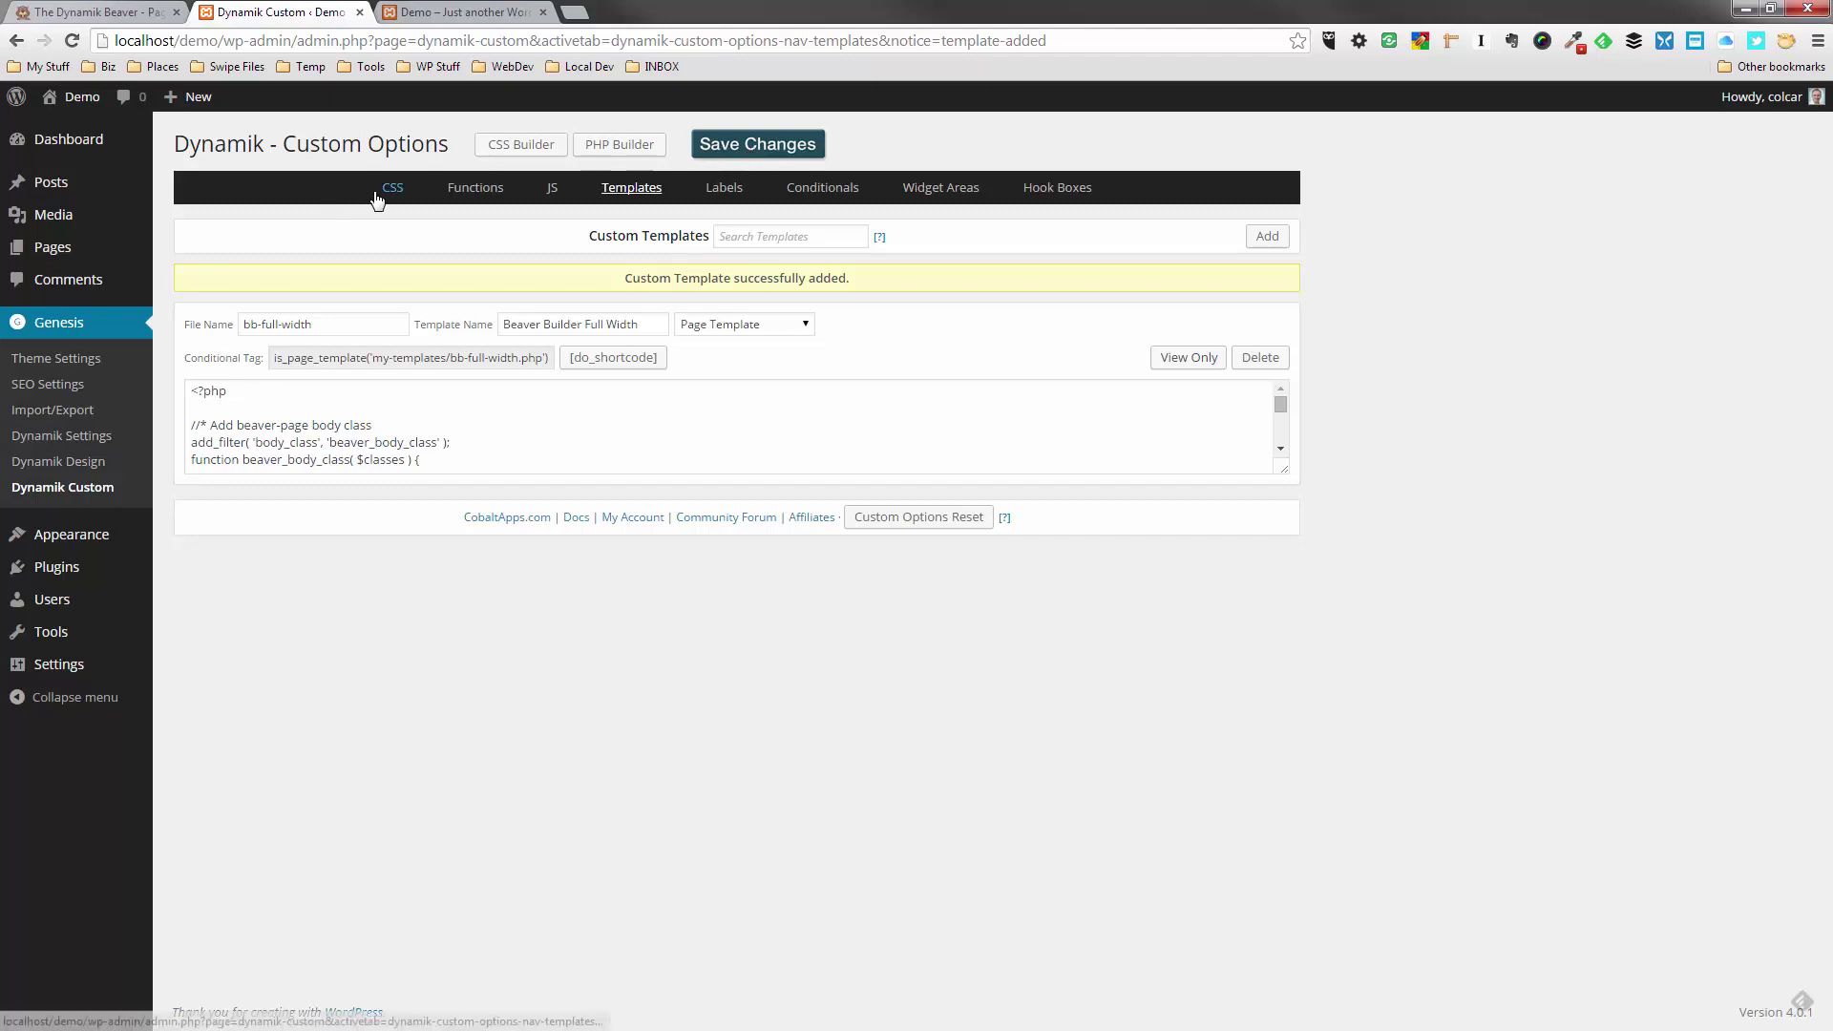
Step: Open Step 4's raw bb-dwb.css, select and copy all of it, then return to Dynamik Custom
left_click(92, 11)
scroll(333, 371, "down", 3)
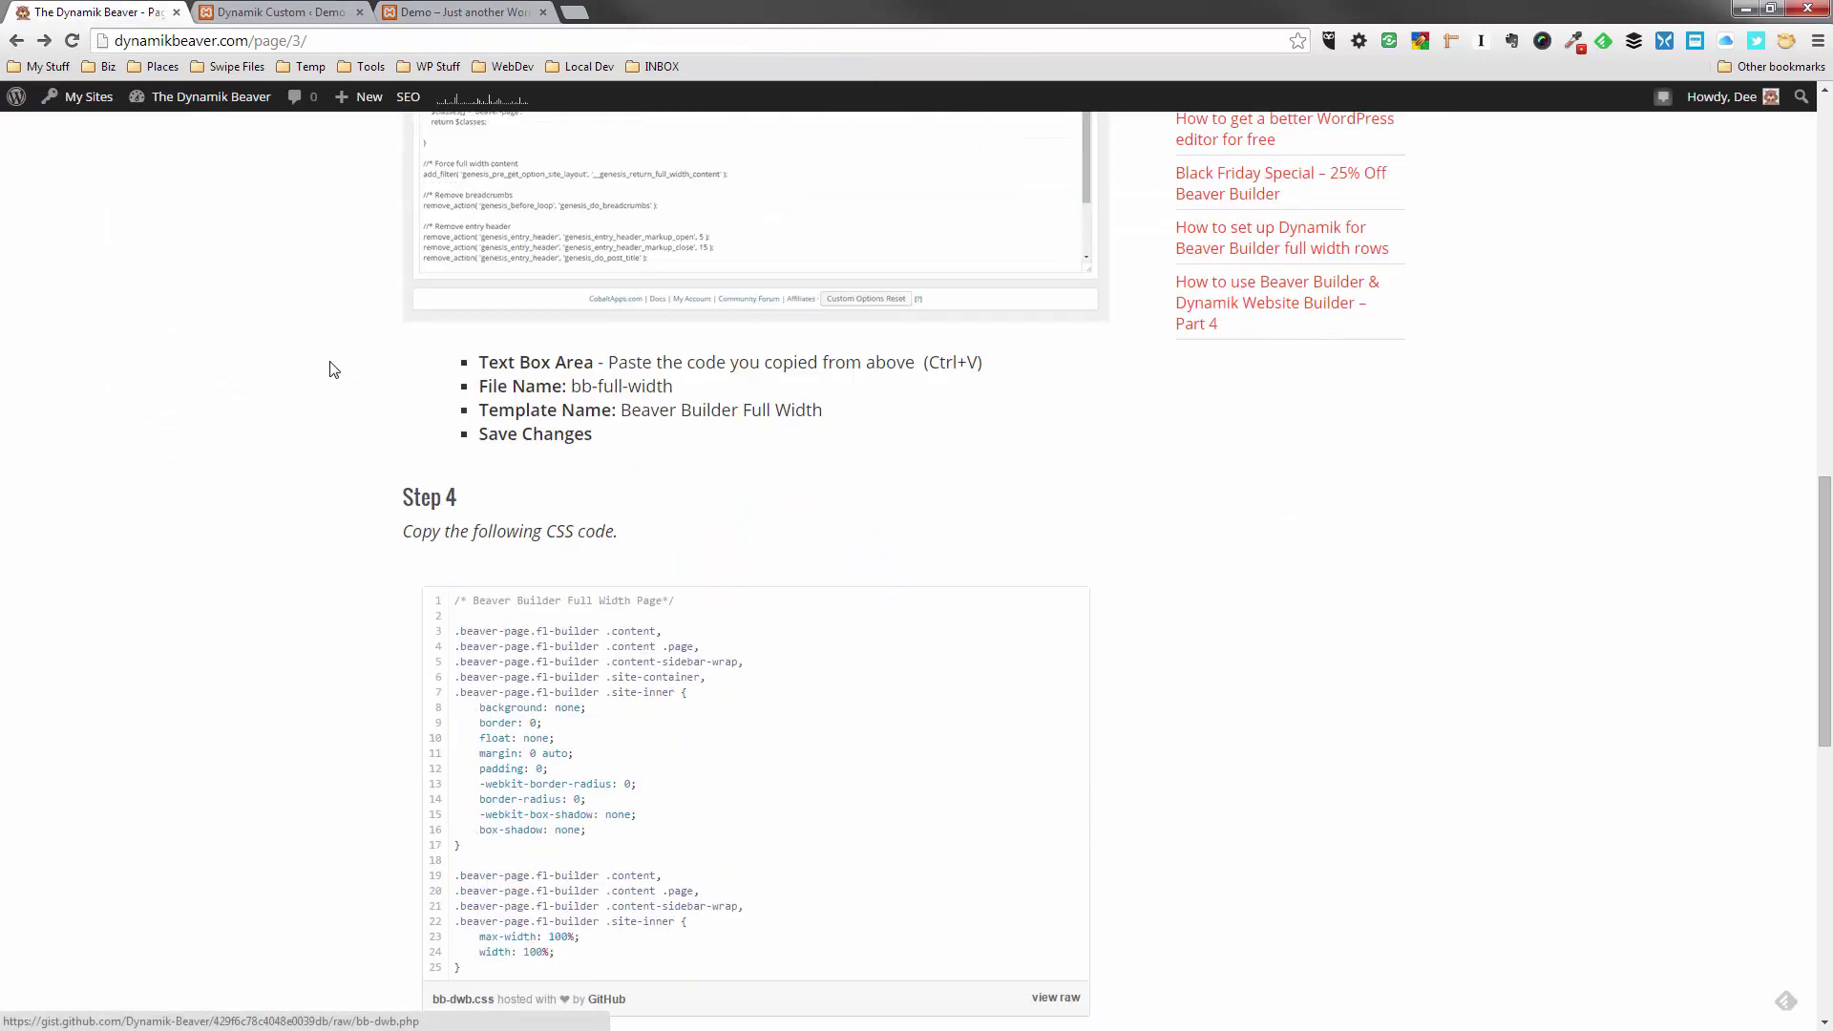
scroll(333, 371, "down", 1)
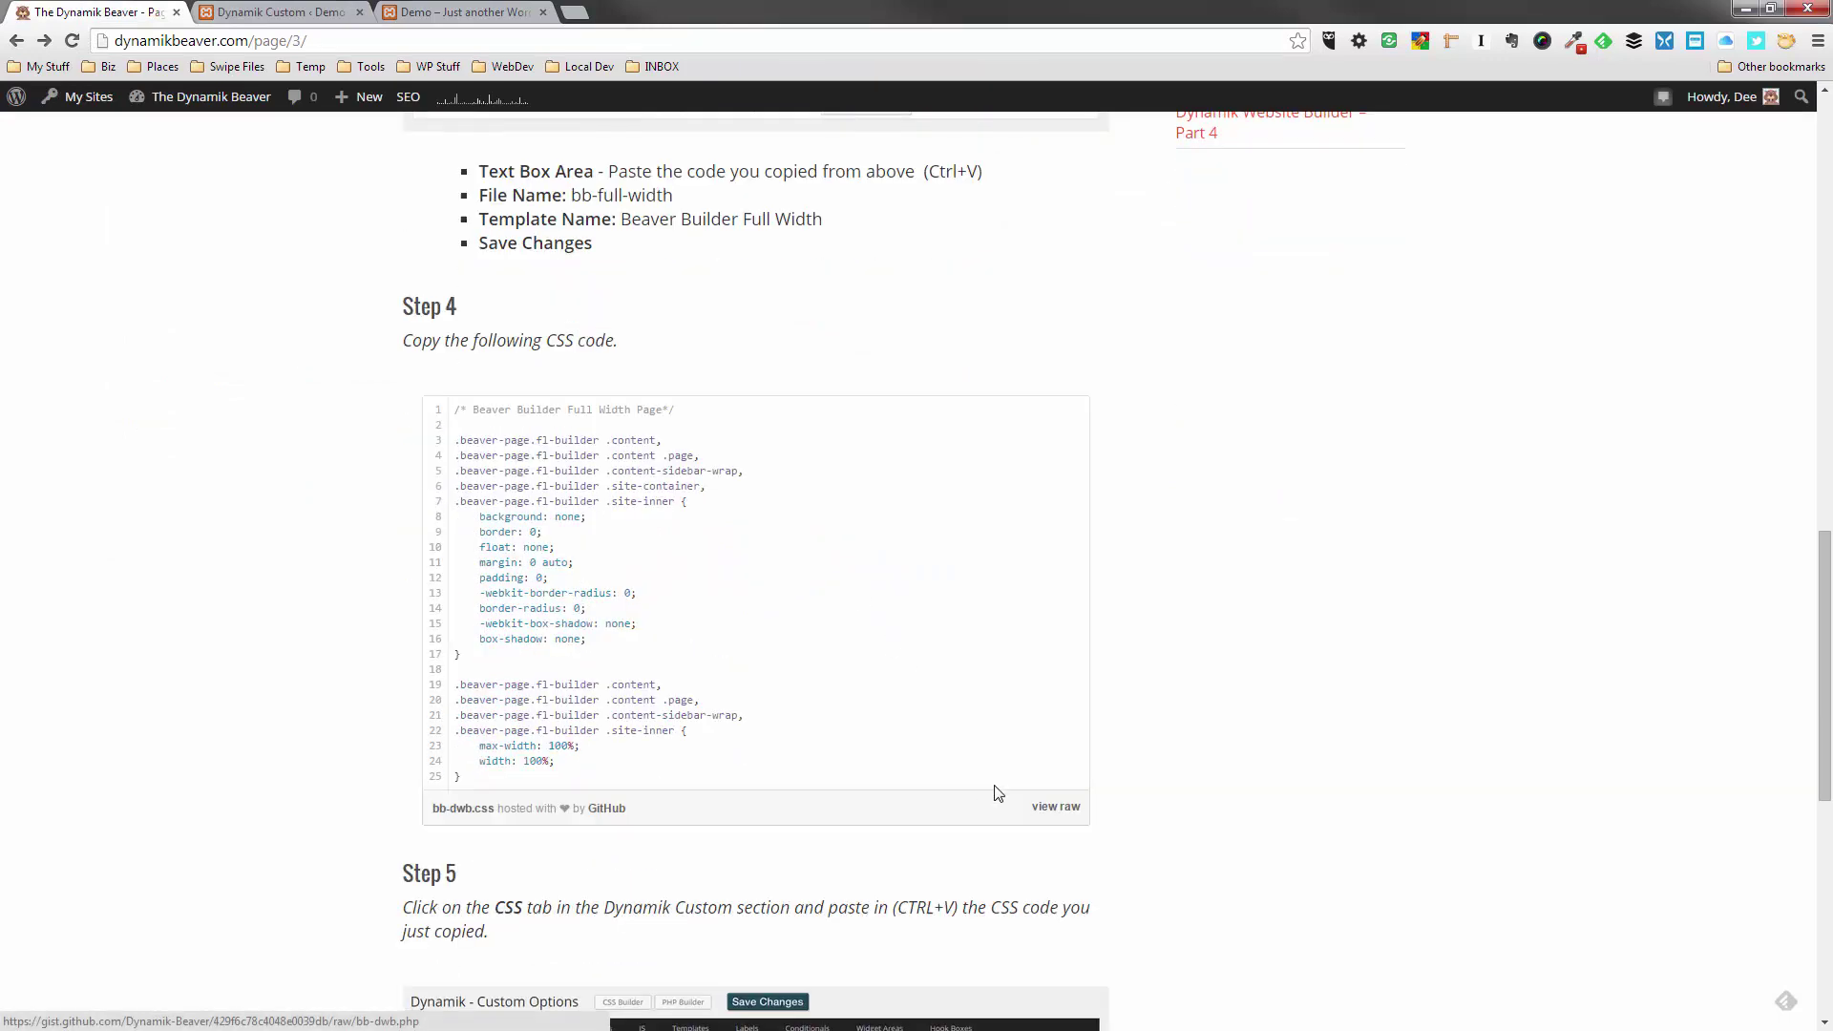
left_click(1052, 807)
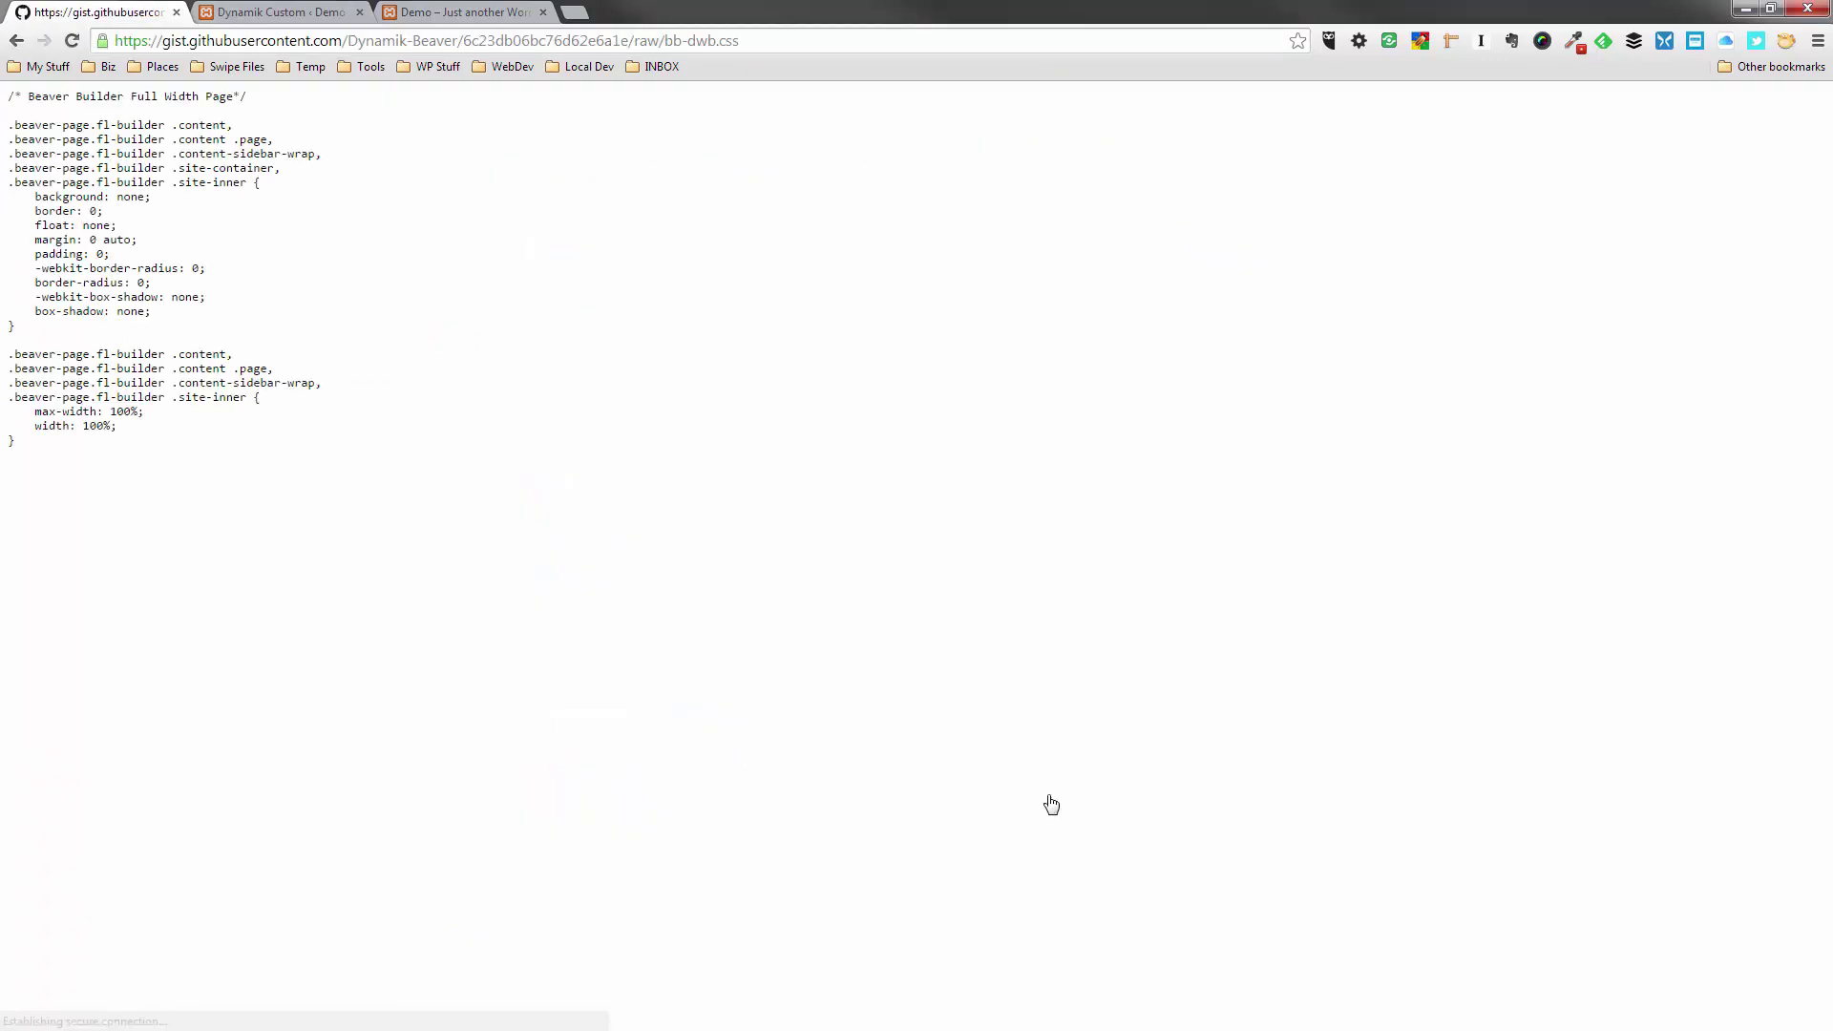
left_click_drag(107, 477, 8, 91)
key("ctrl+c")
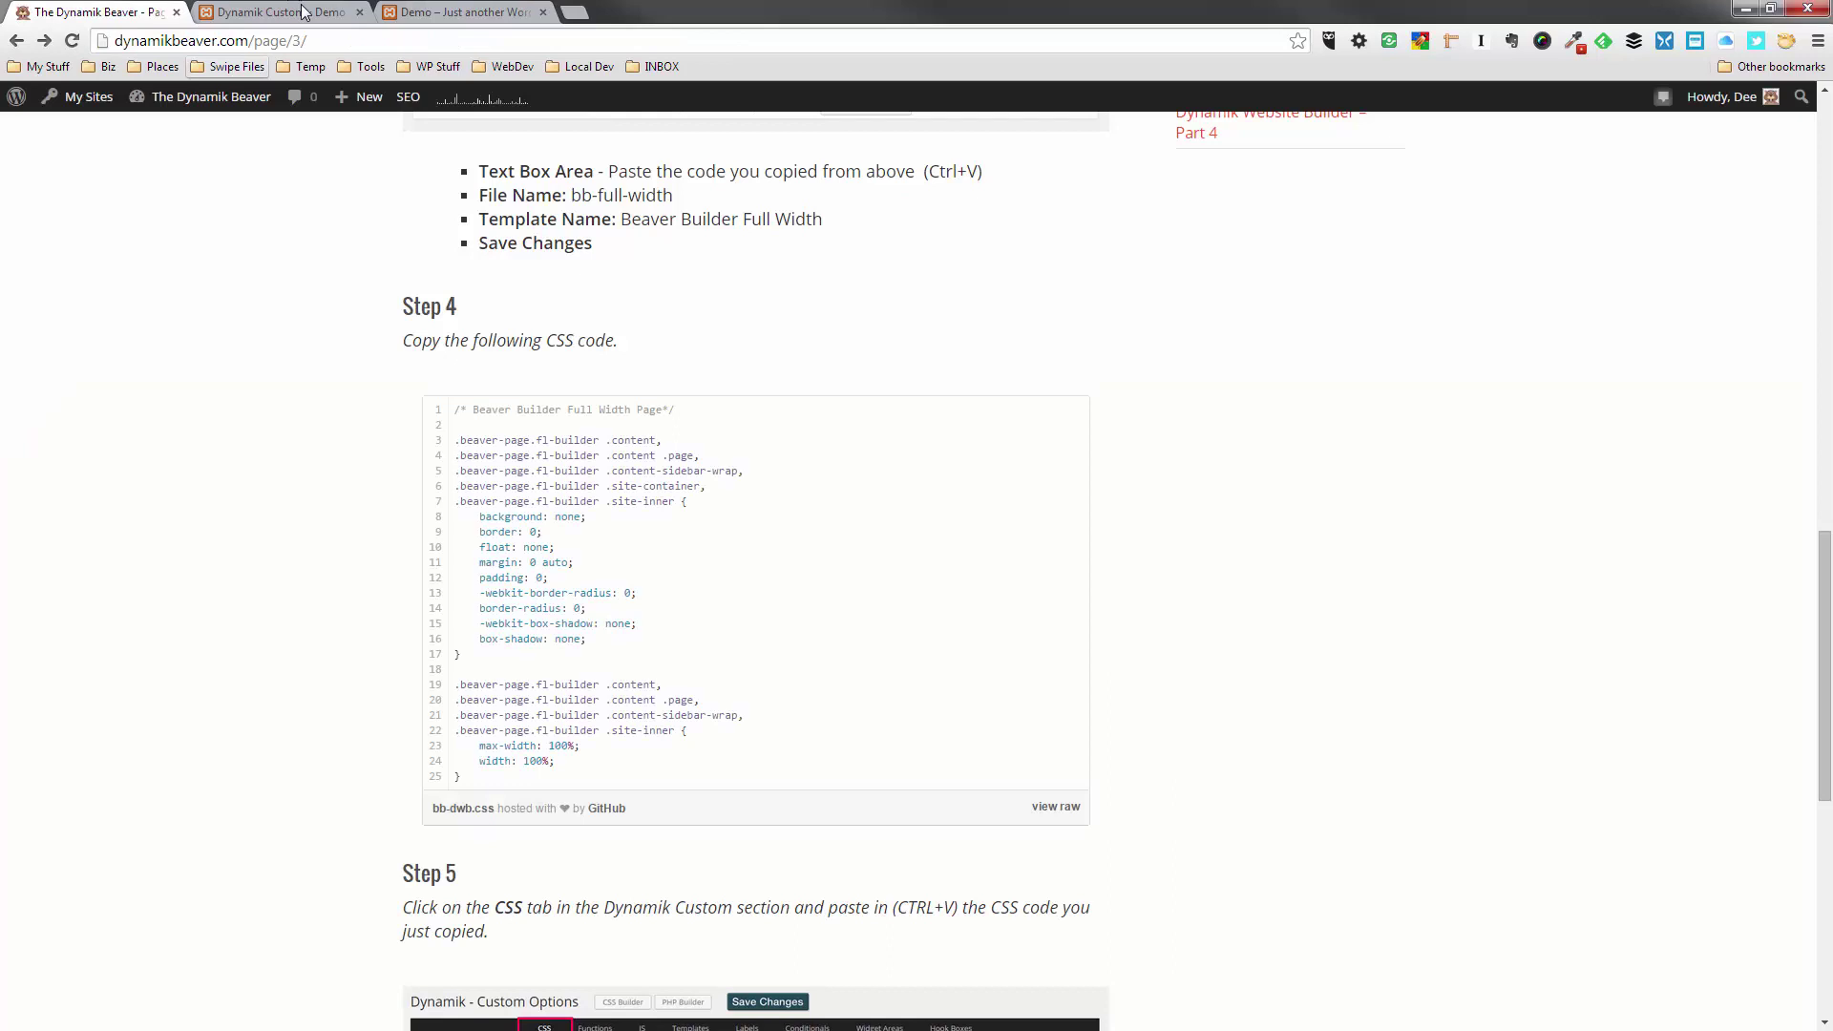
left_click(305, 17)
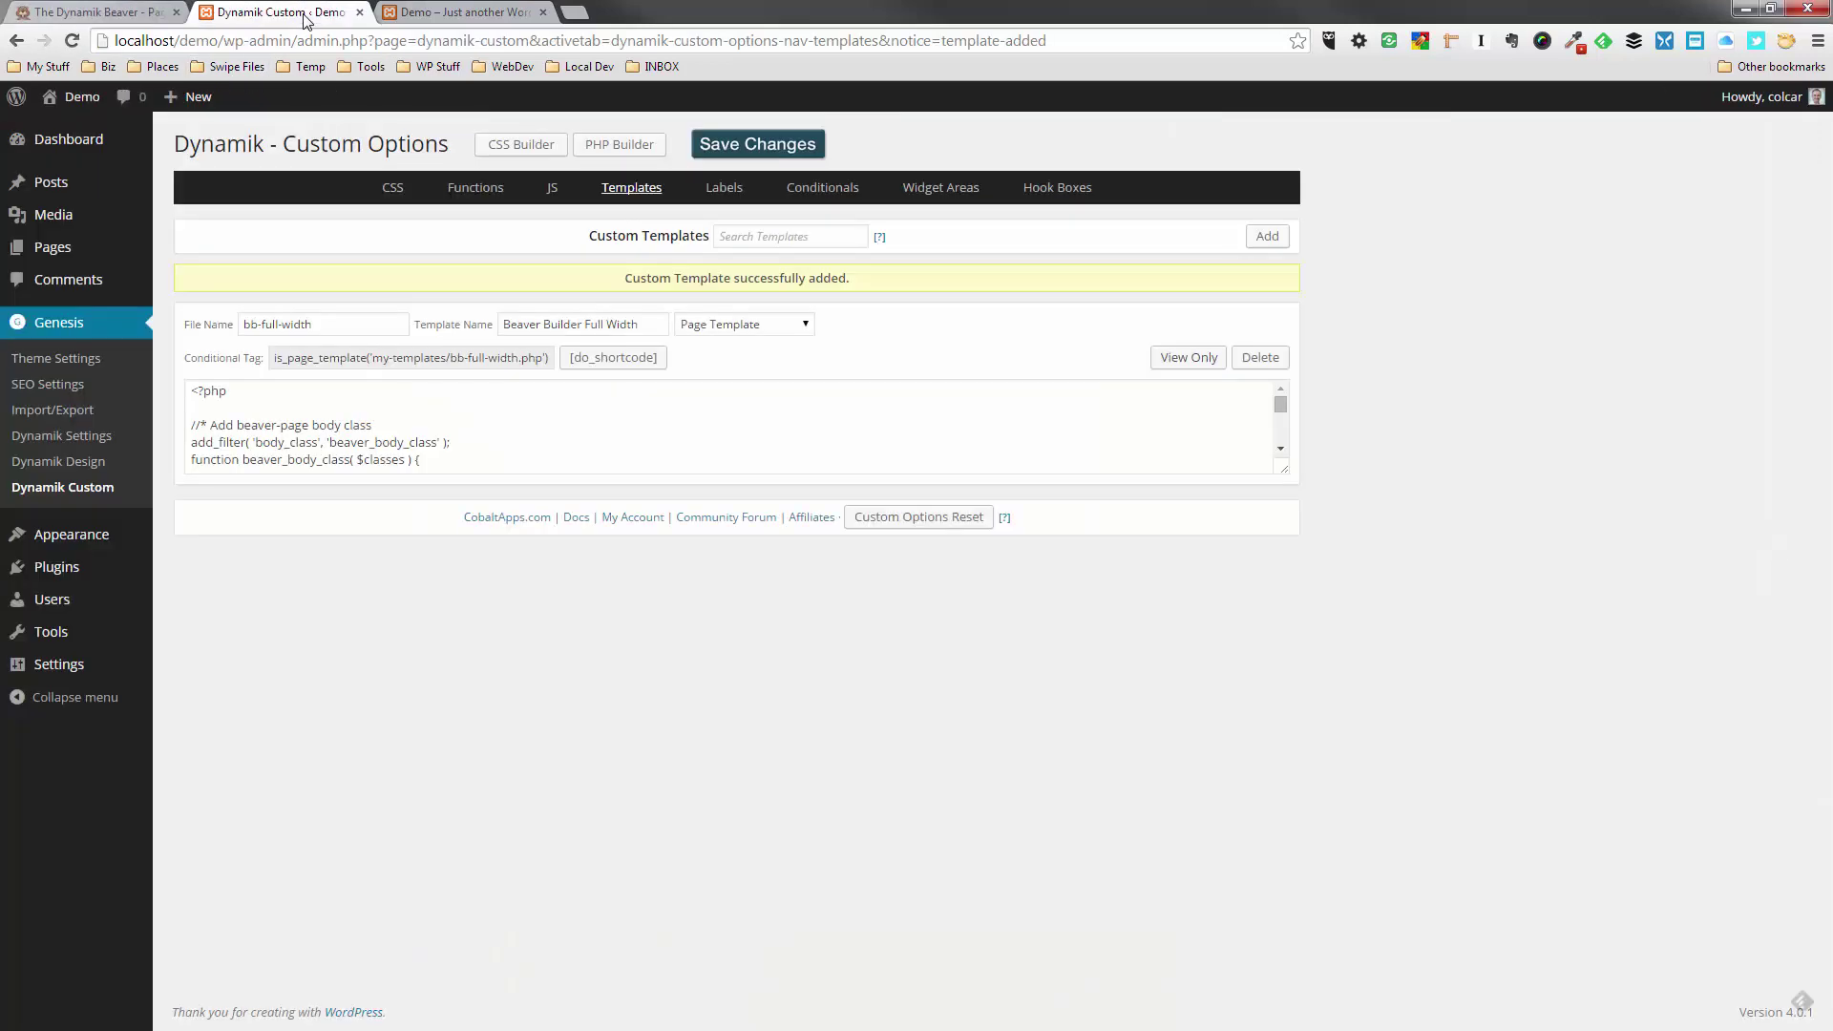
Step: Paste the 25-line Beaver Builder Full Width Page CSS into Dynamik's Custom CSS editor
left_click(400, 196)
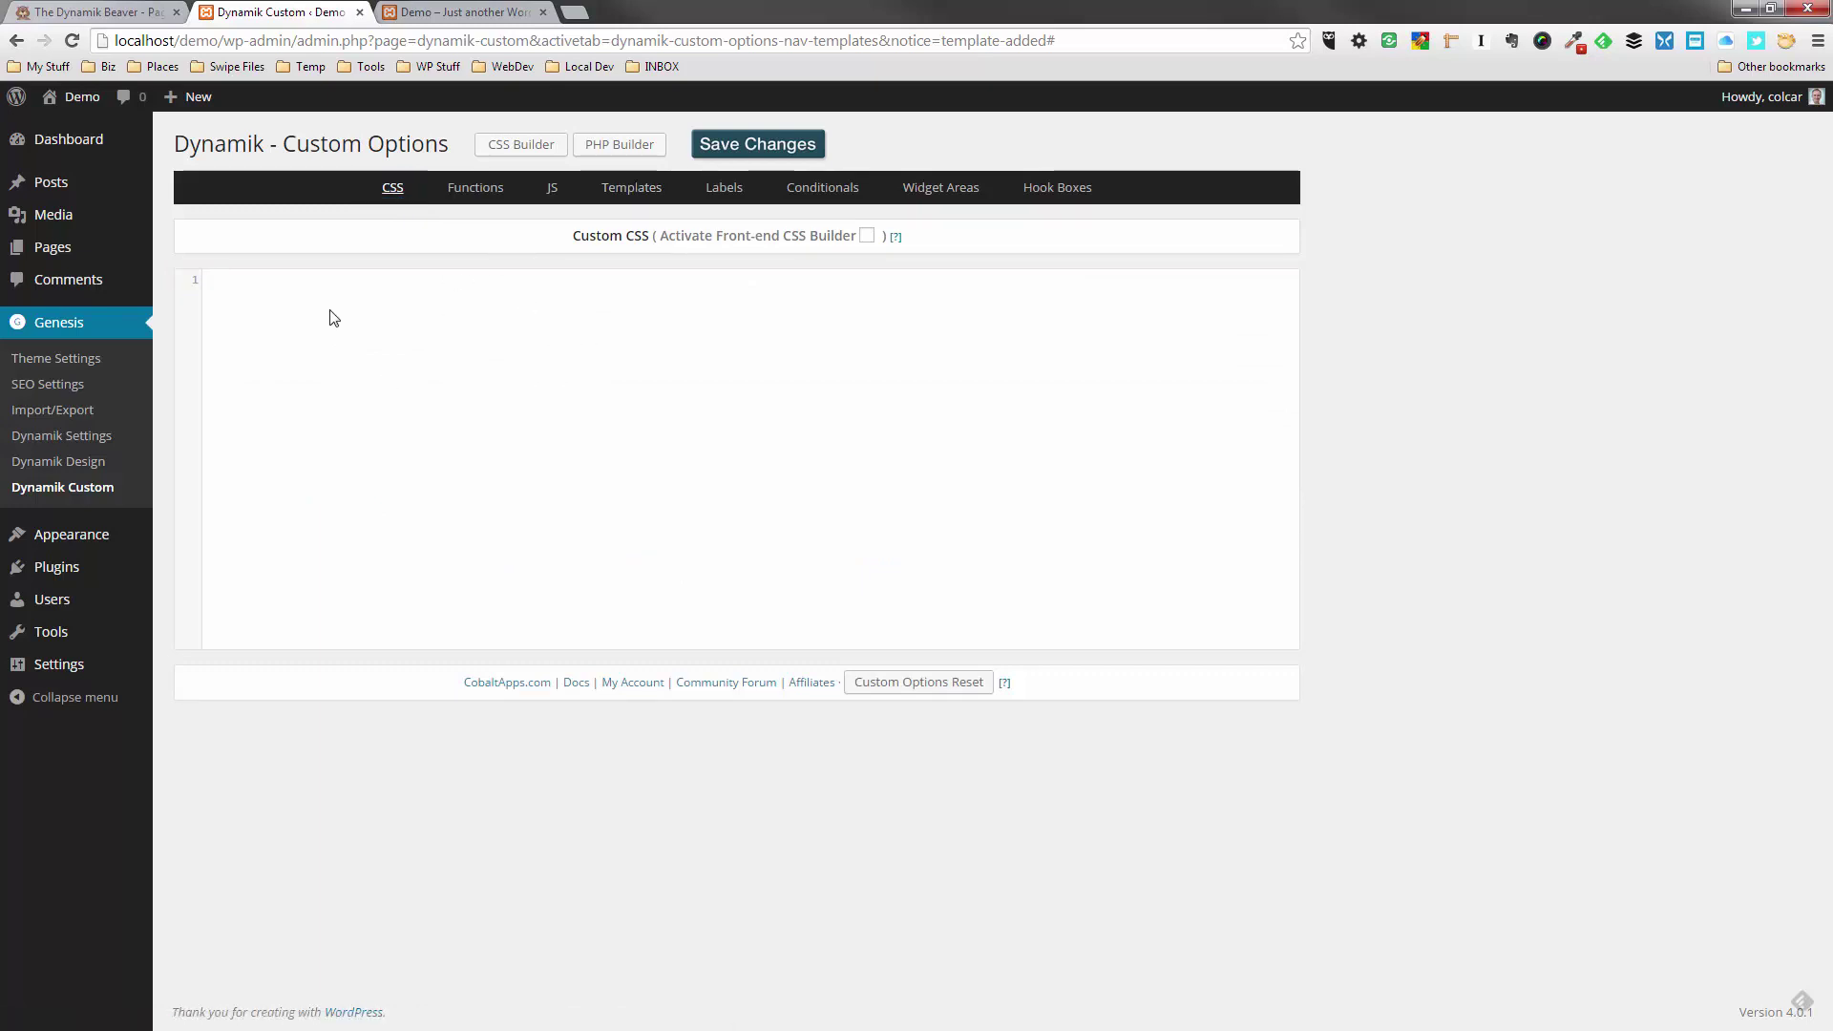
key("ctrl+v")
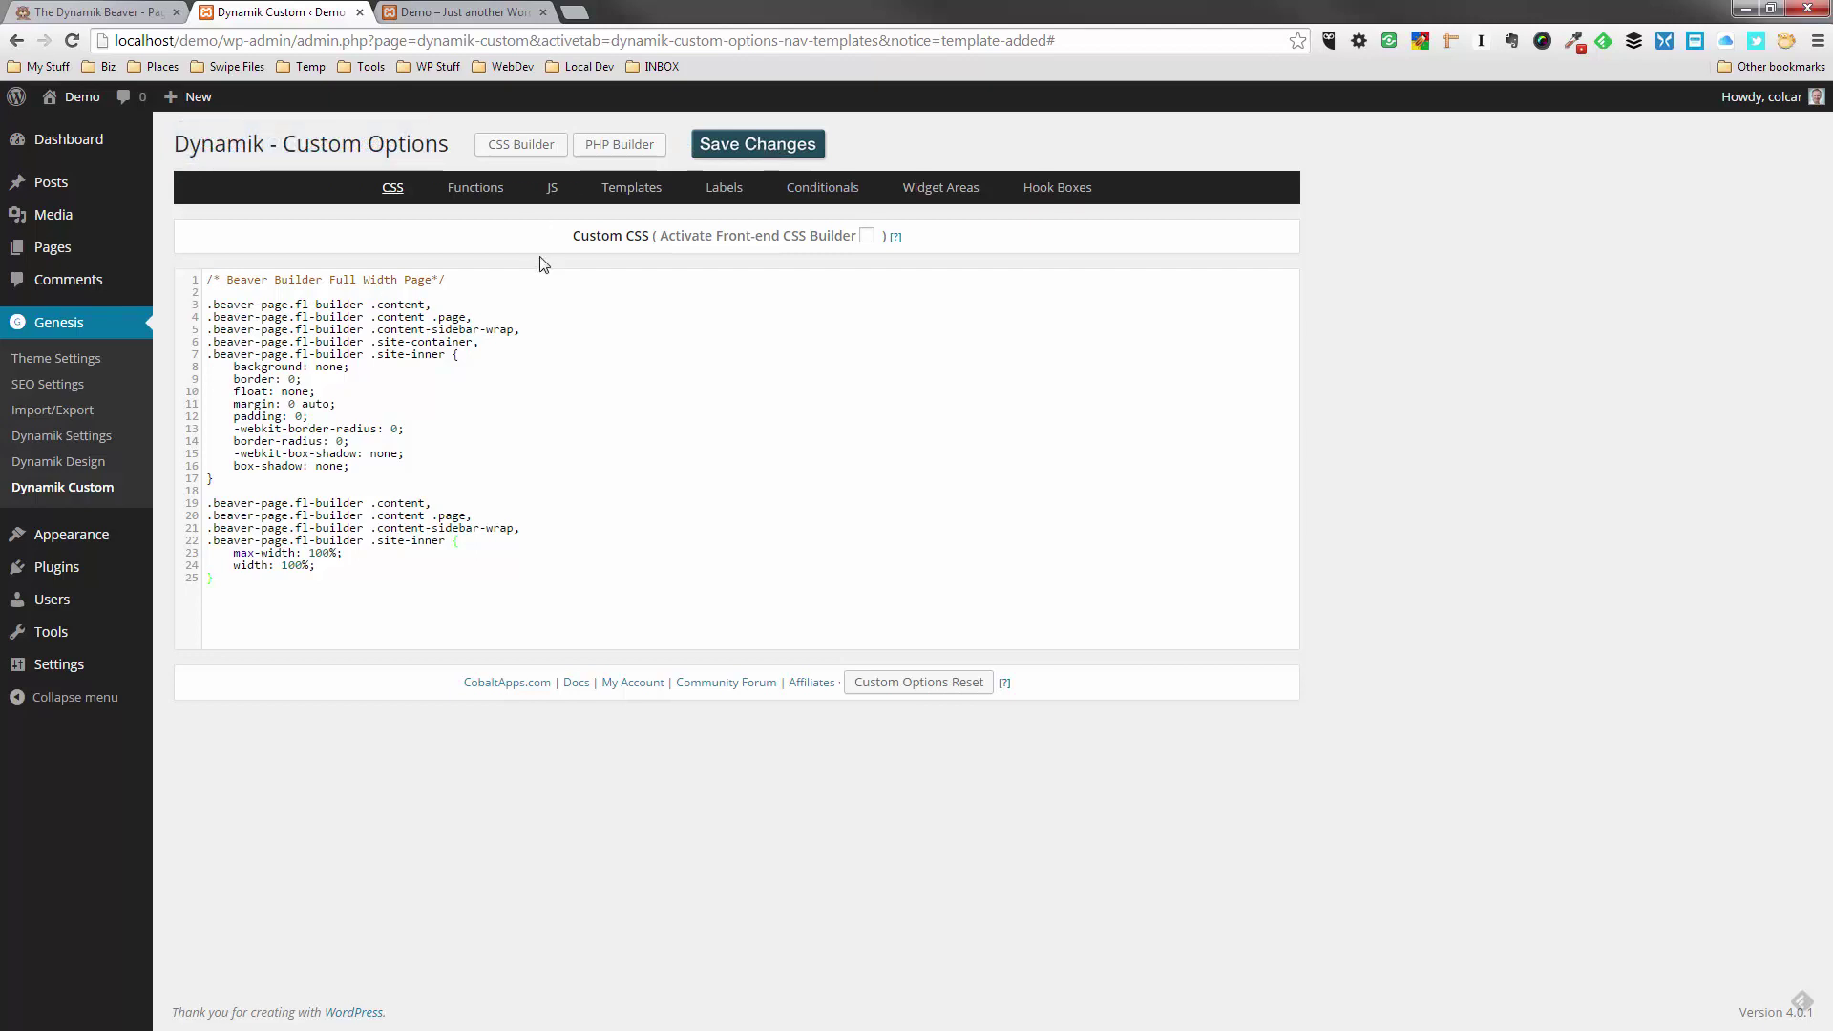
Step: Add a new page titled '2'
left_click(52, 261)
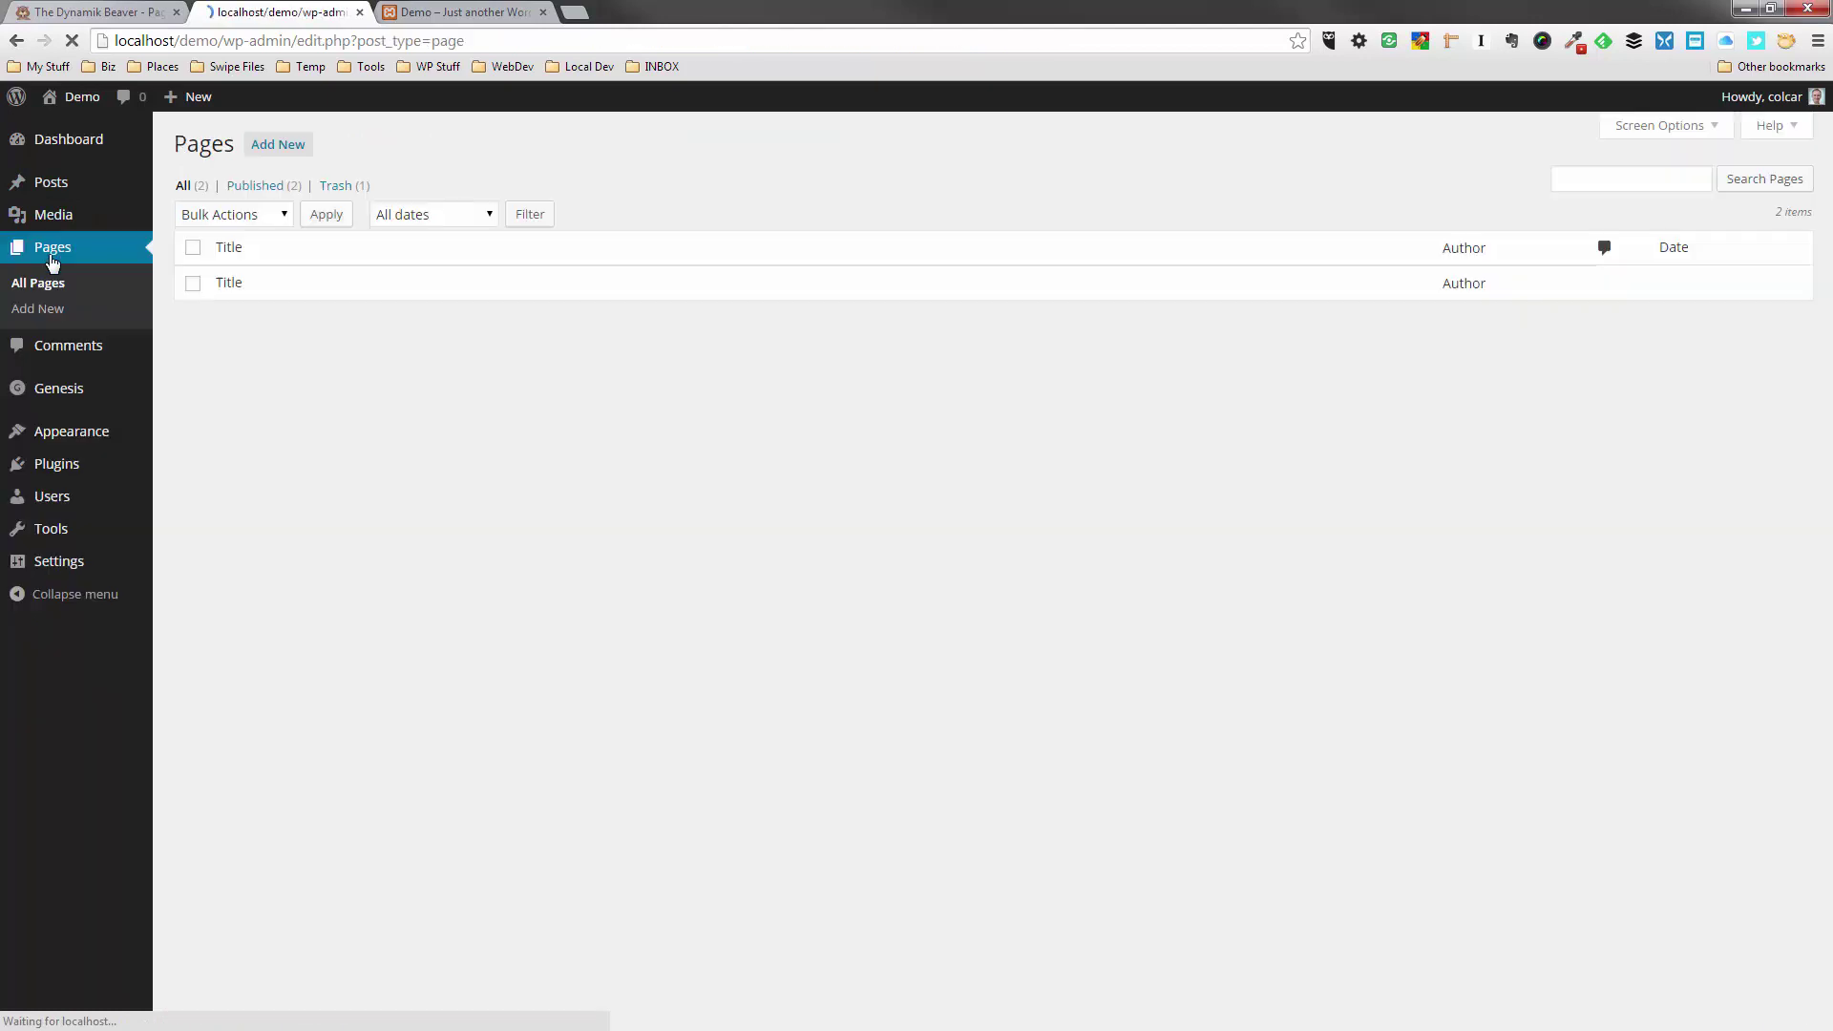
left_click(275, 150)
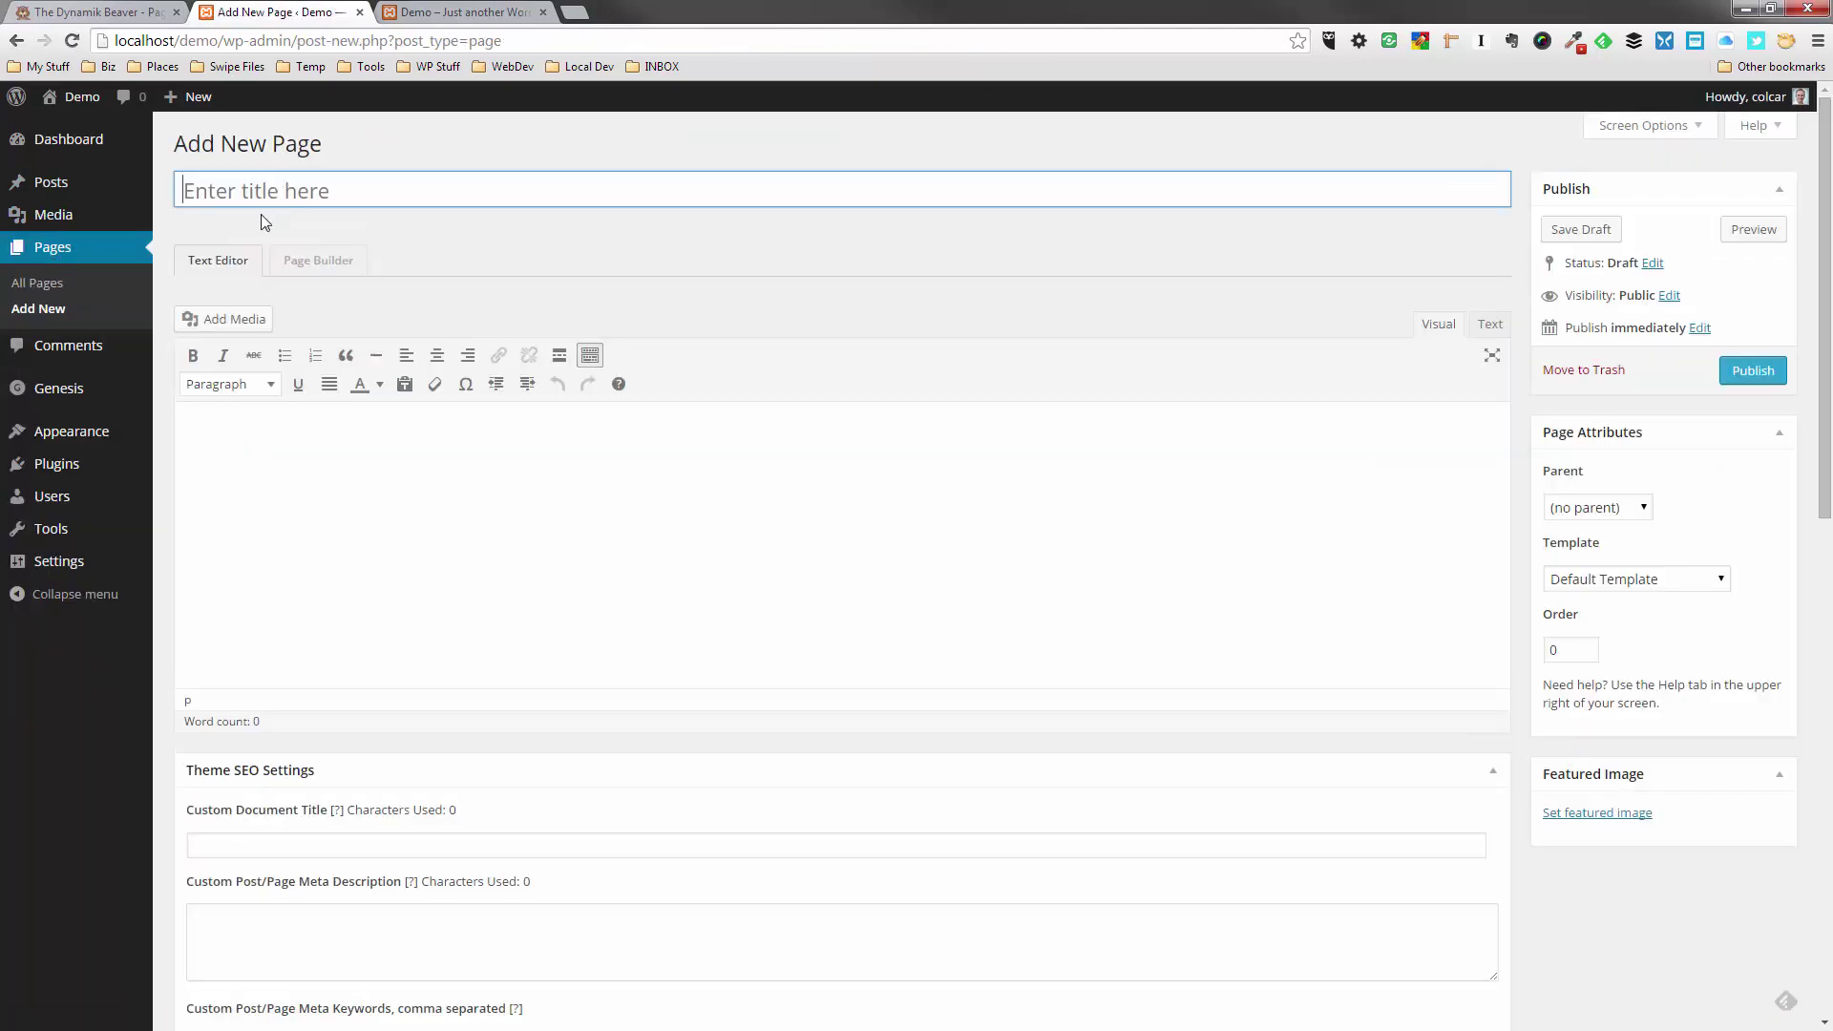
type("2")
scroll(284, 427, "down", 8)
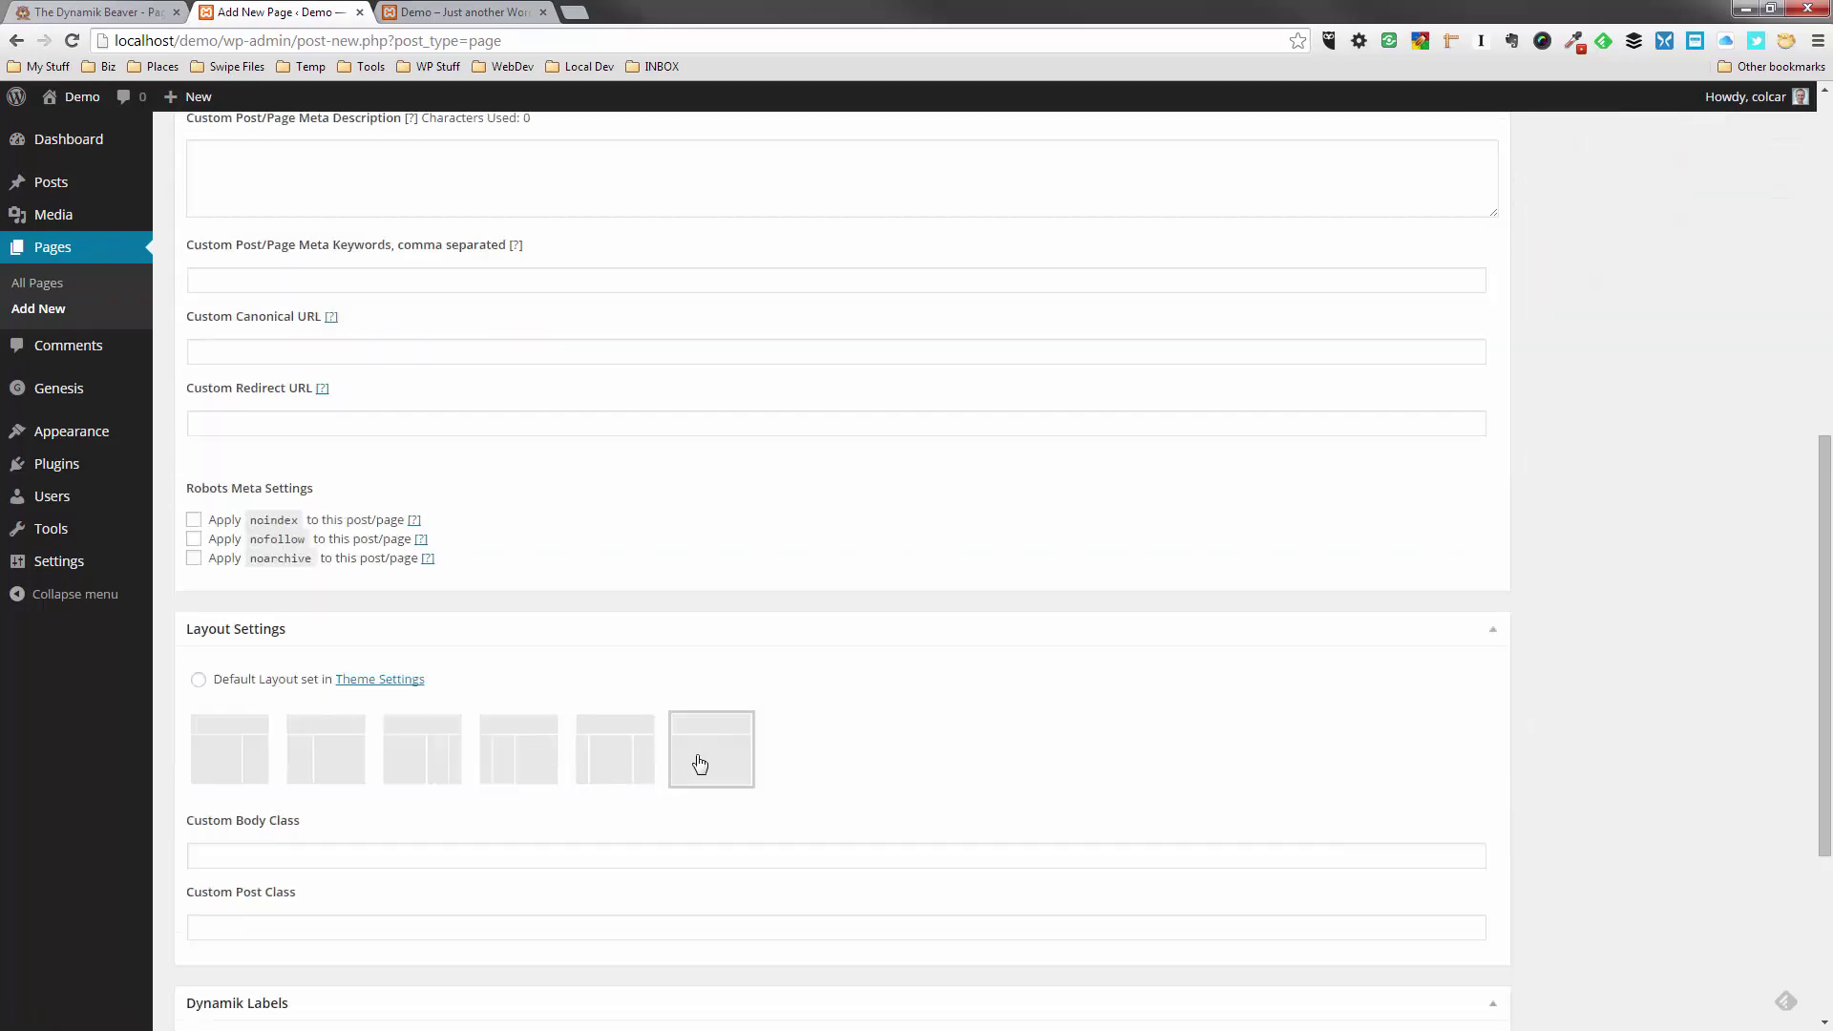
scroll(1270, 516, "up", 3)
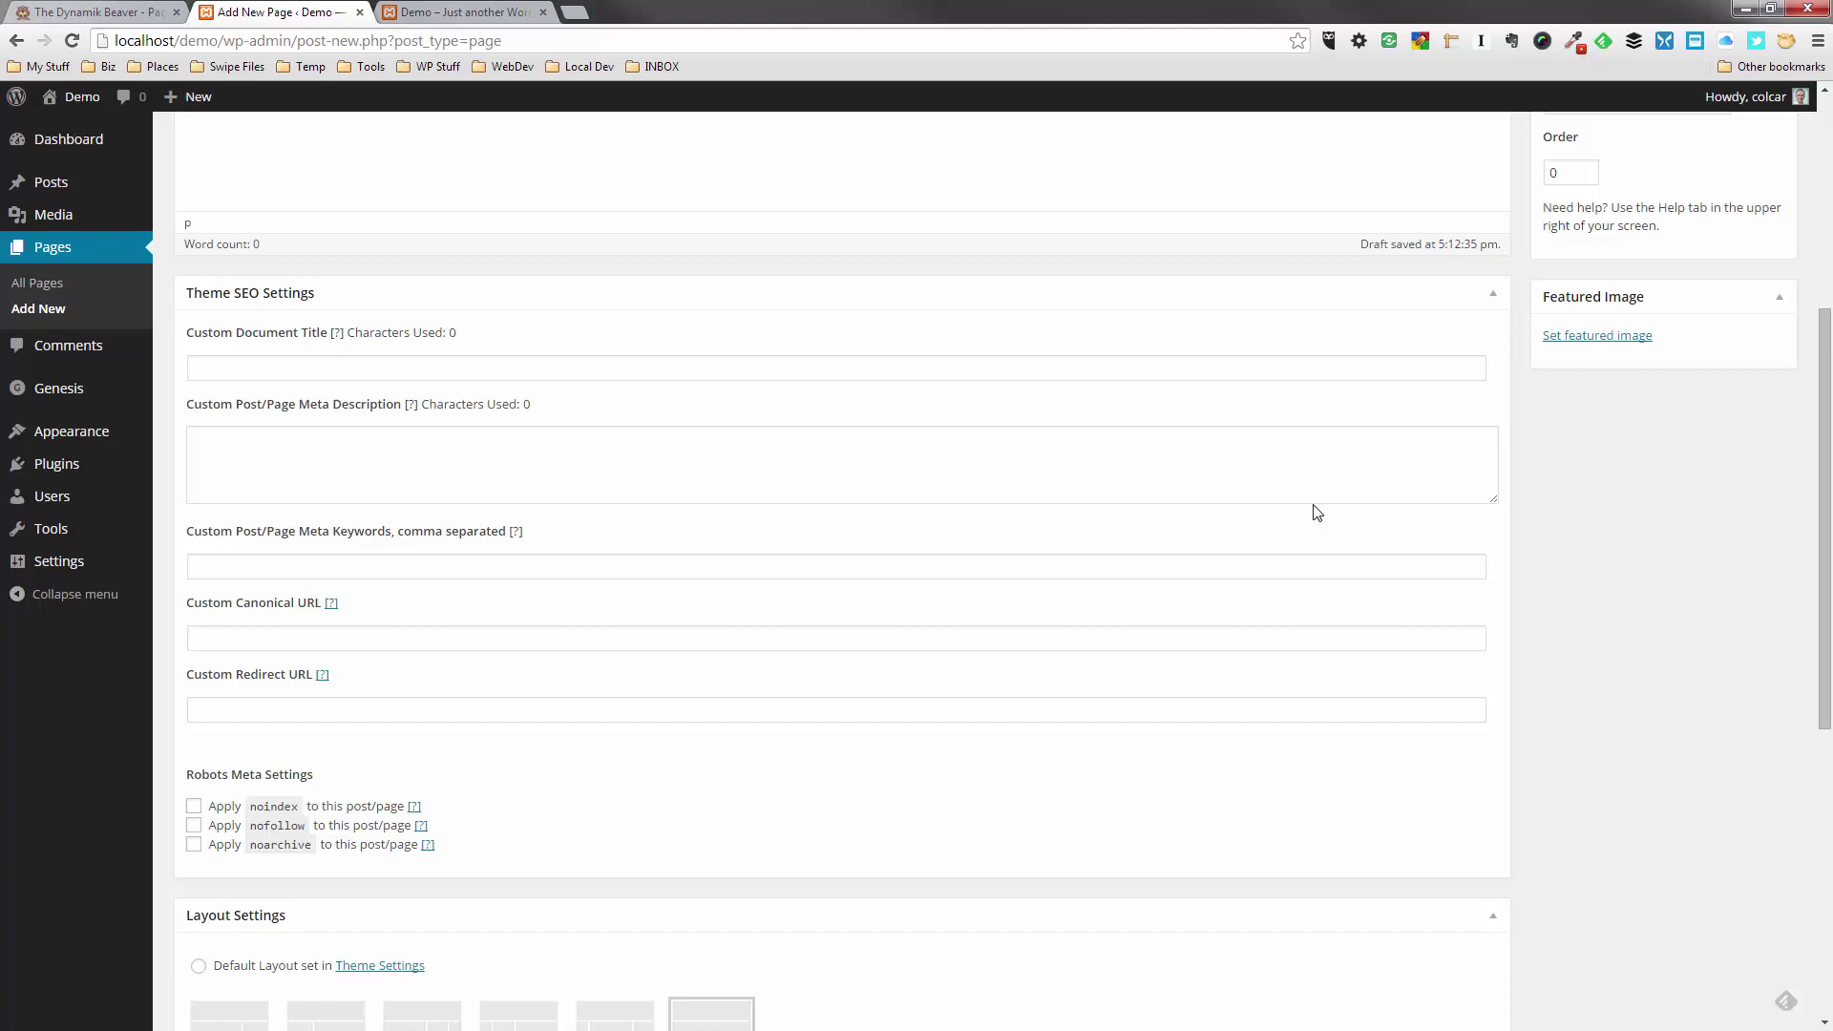
Step: Apply the Beaver Builder Full Width template and save the page as a draft
scroll(1322, 513, "up", 4)
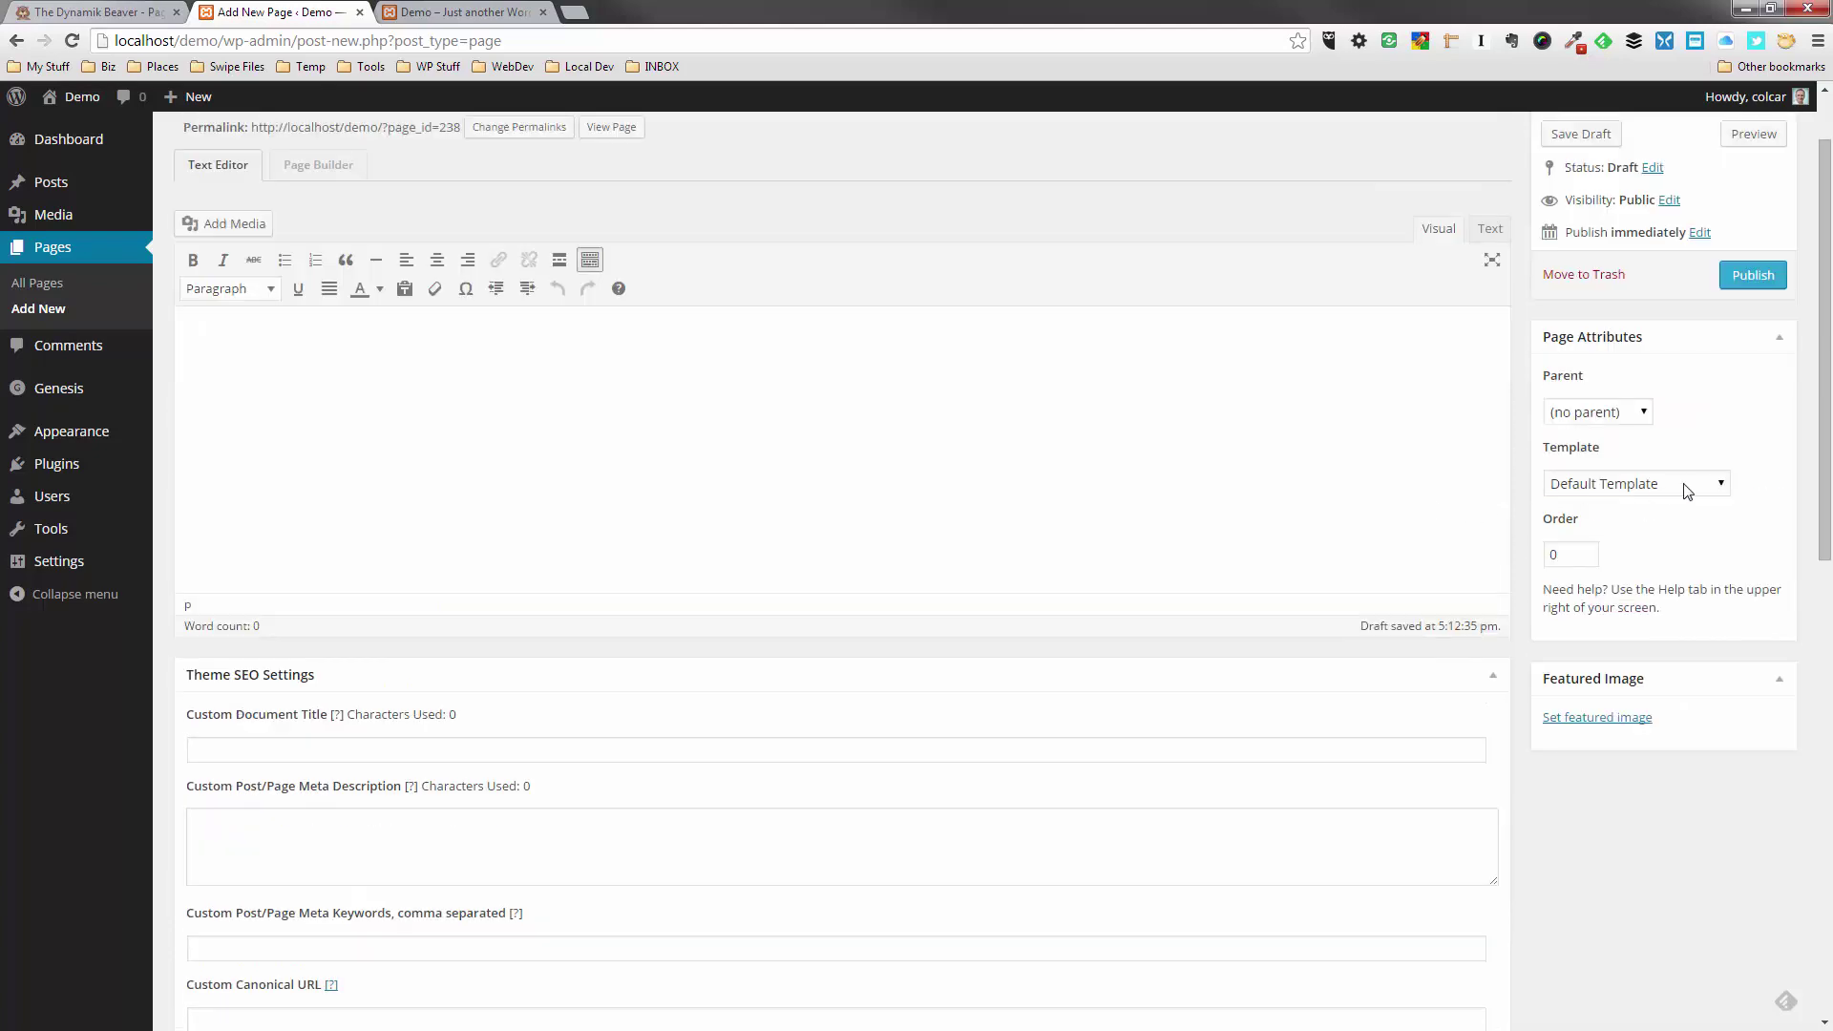
left_click(1687, 488)
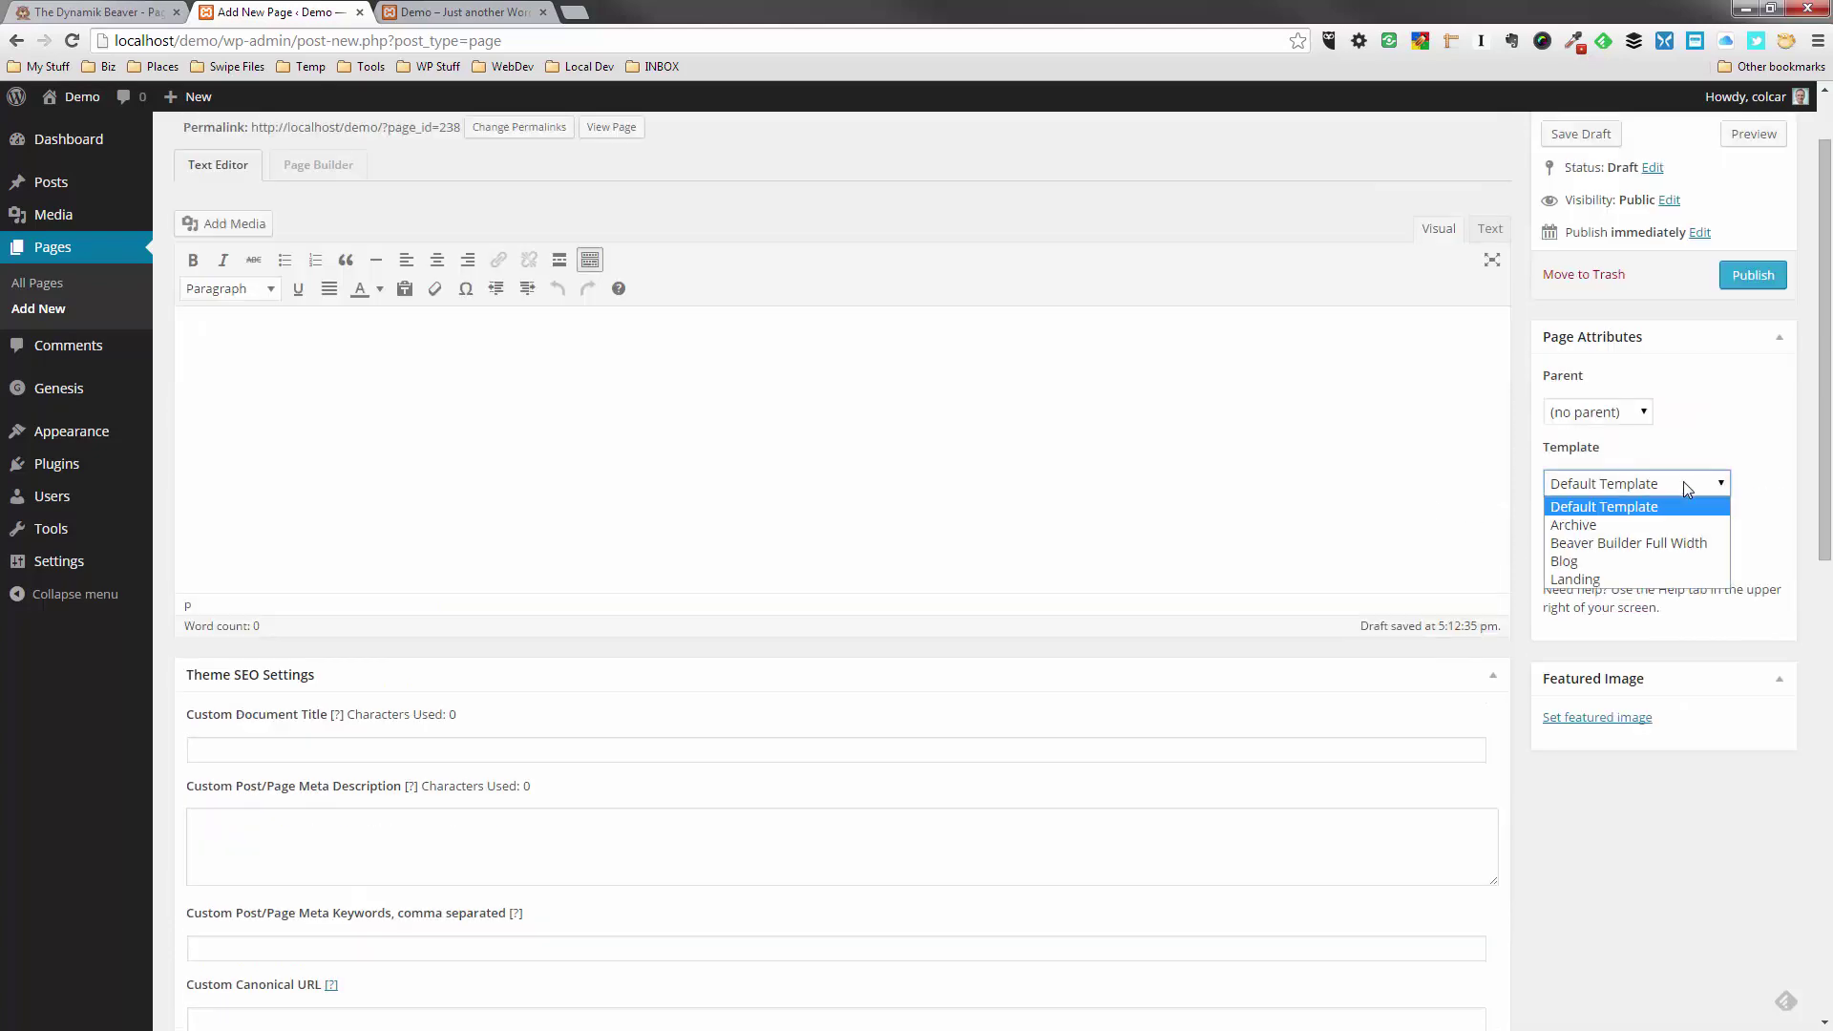
left_click(1683, 542)
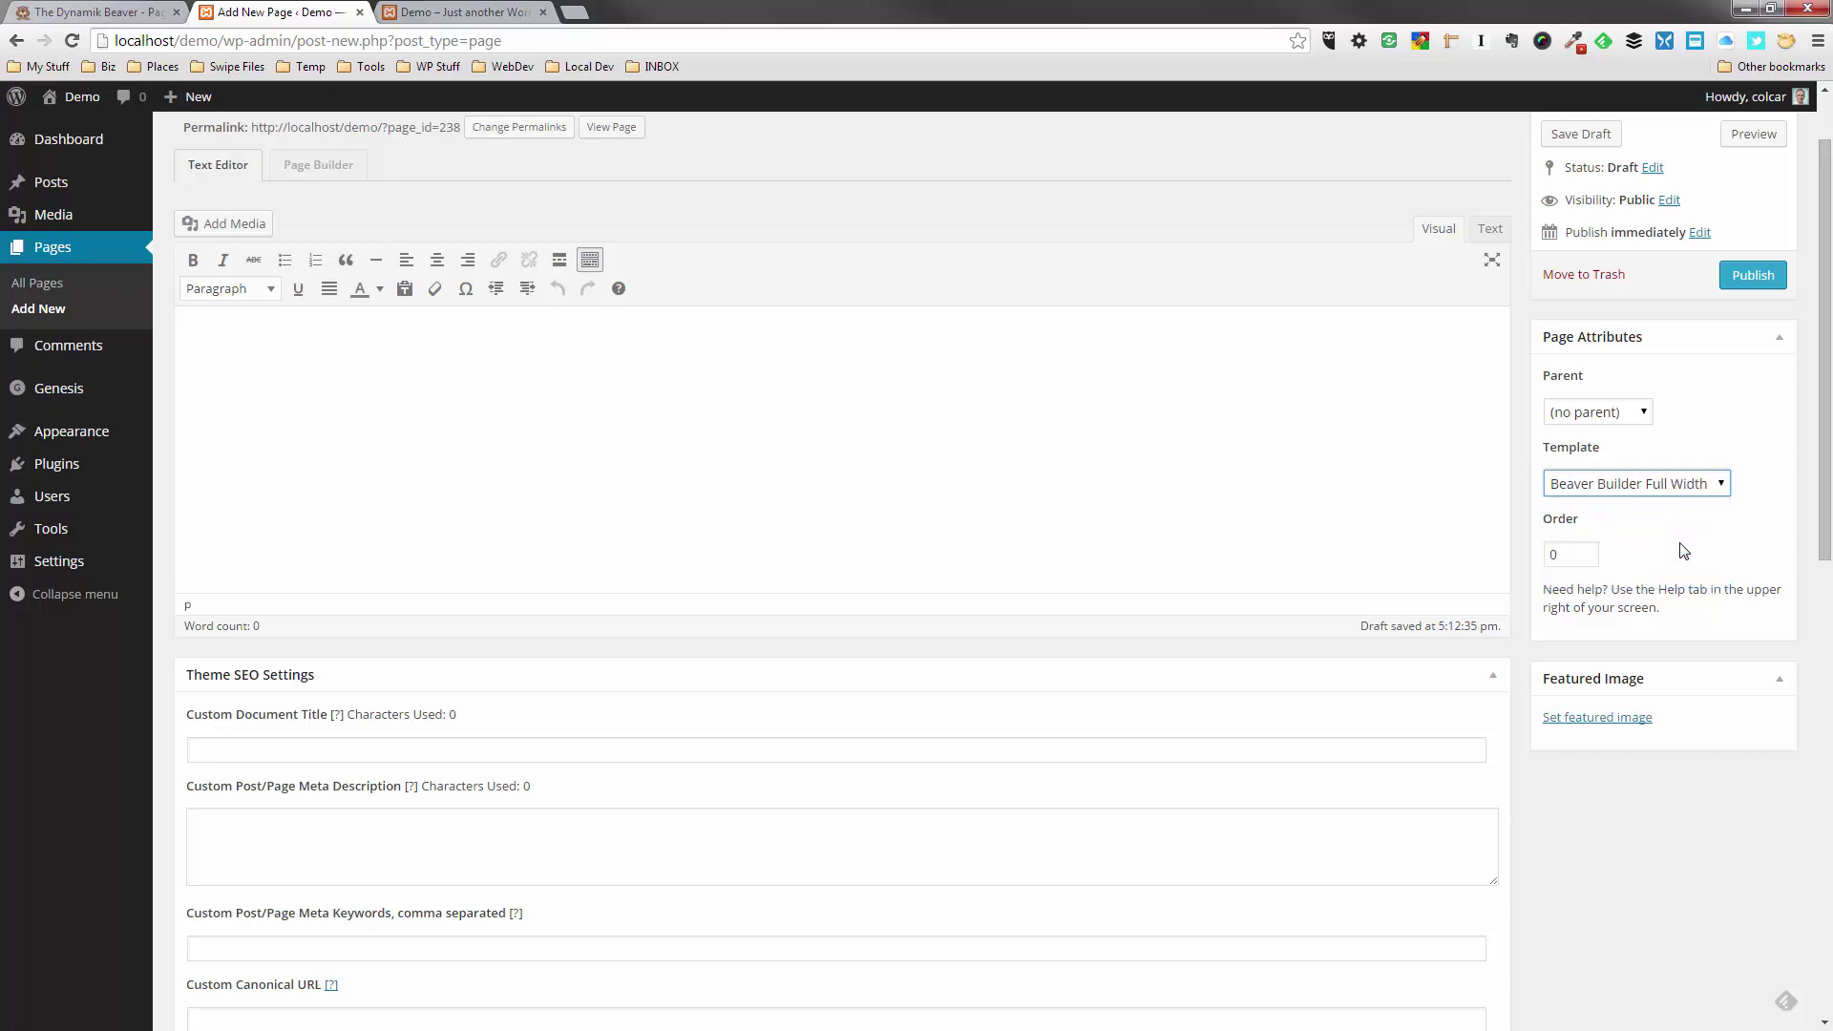
scroll(1423, 376, "up", 1)
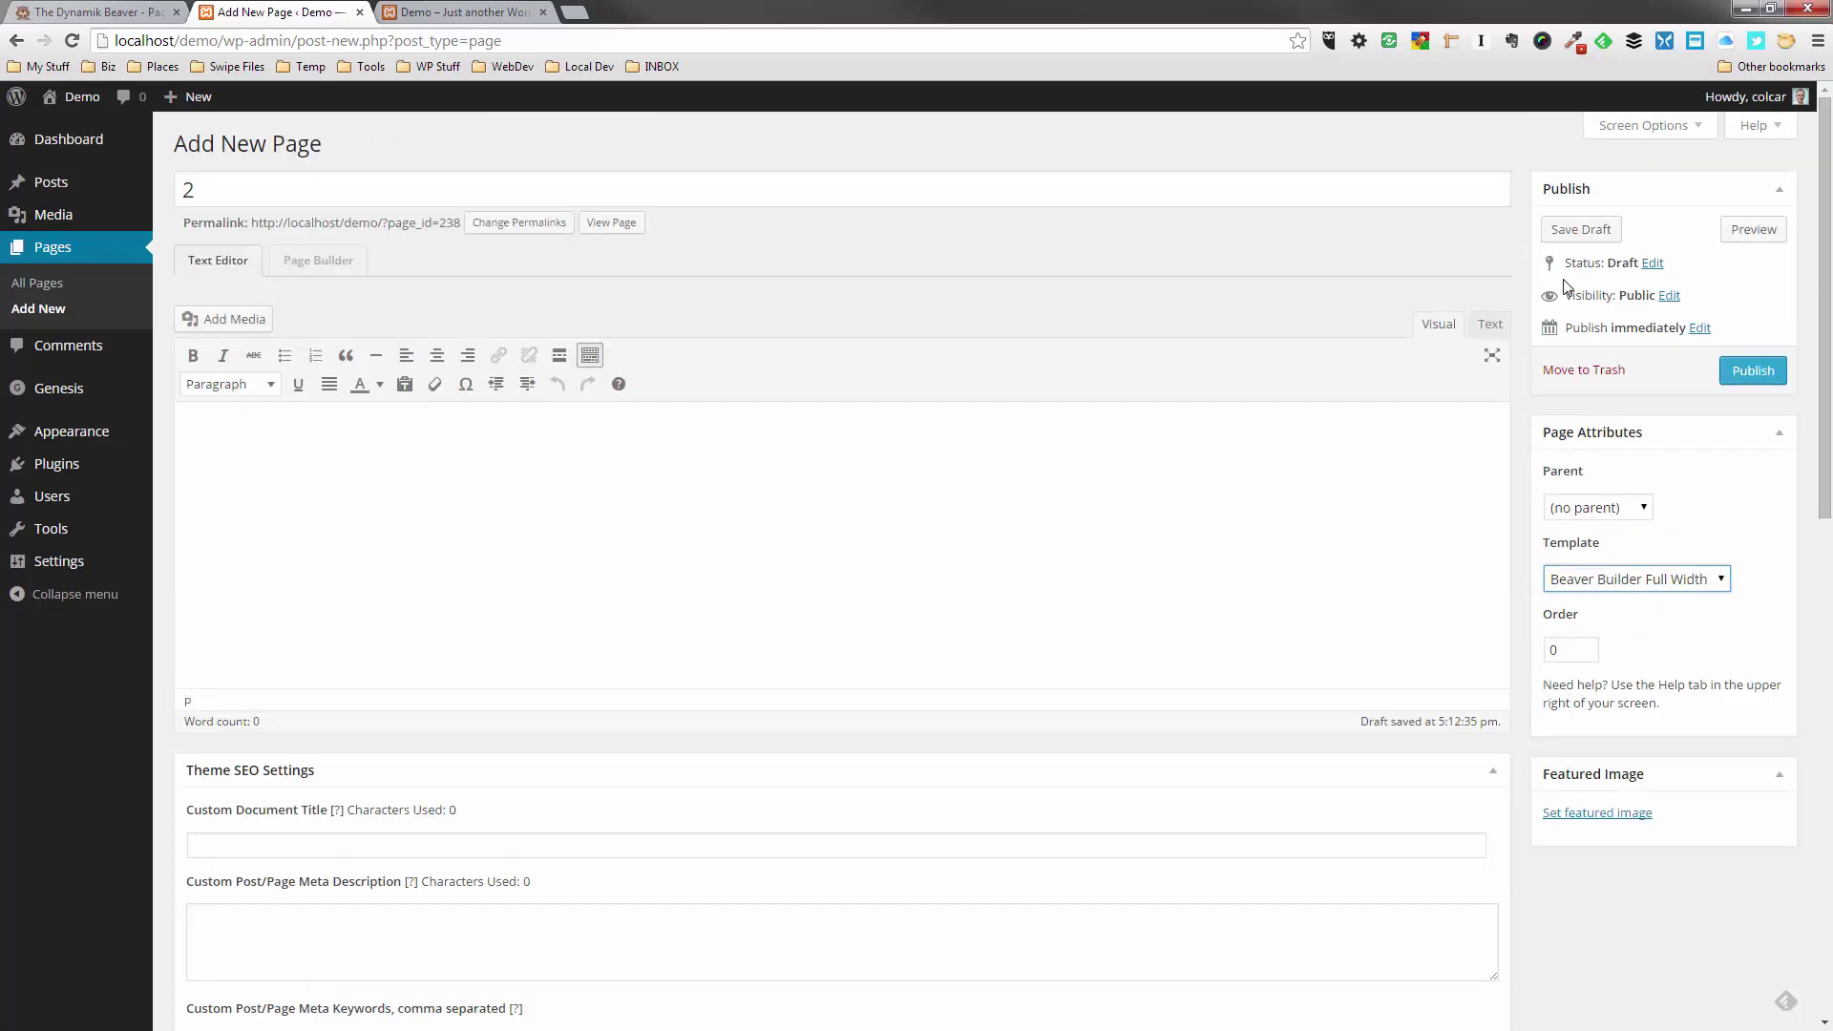
left_click(1576, 231)
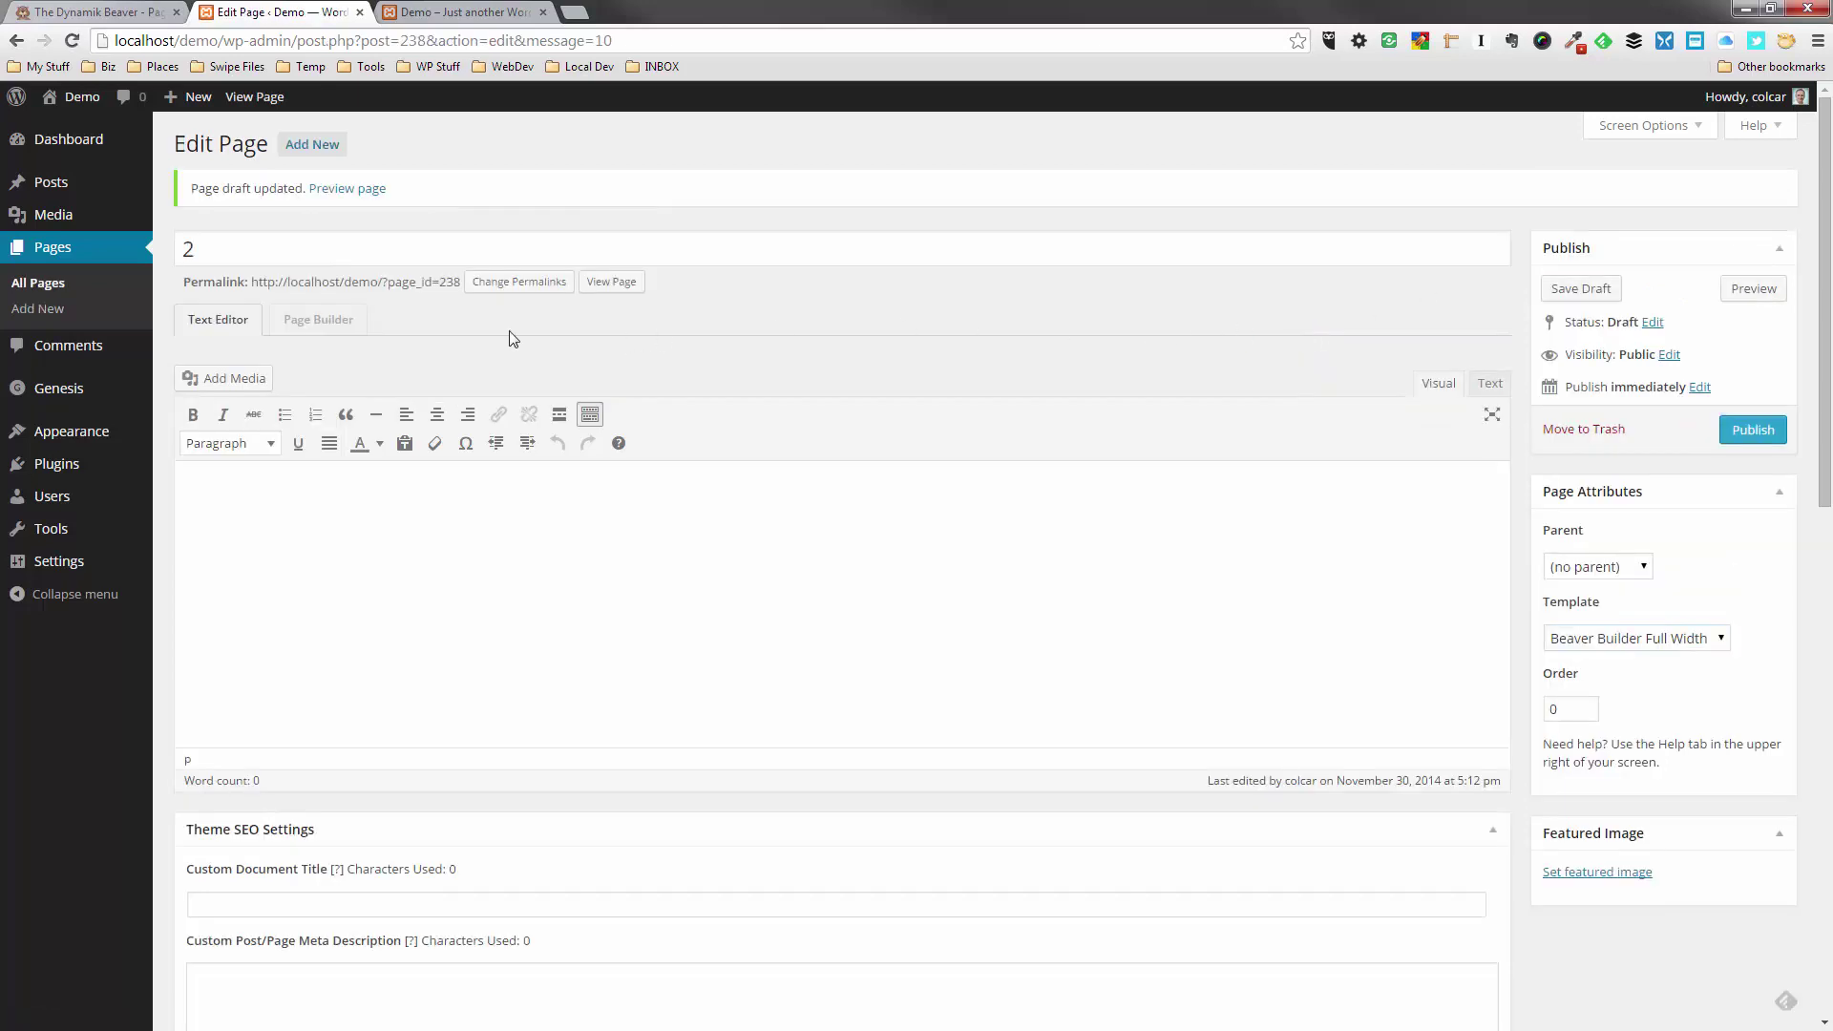
Step: Open page 2 in Beaver Builder and apply the Hope home-page layout template
left_click(325, 320)
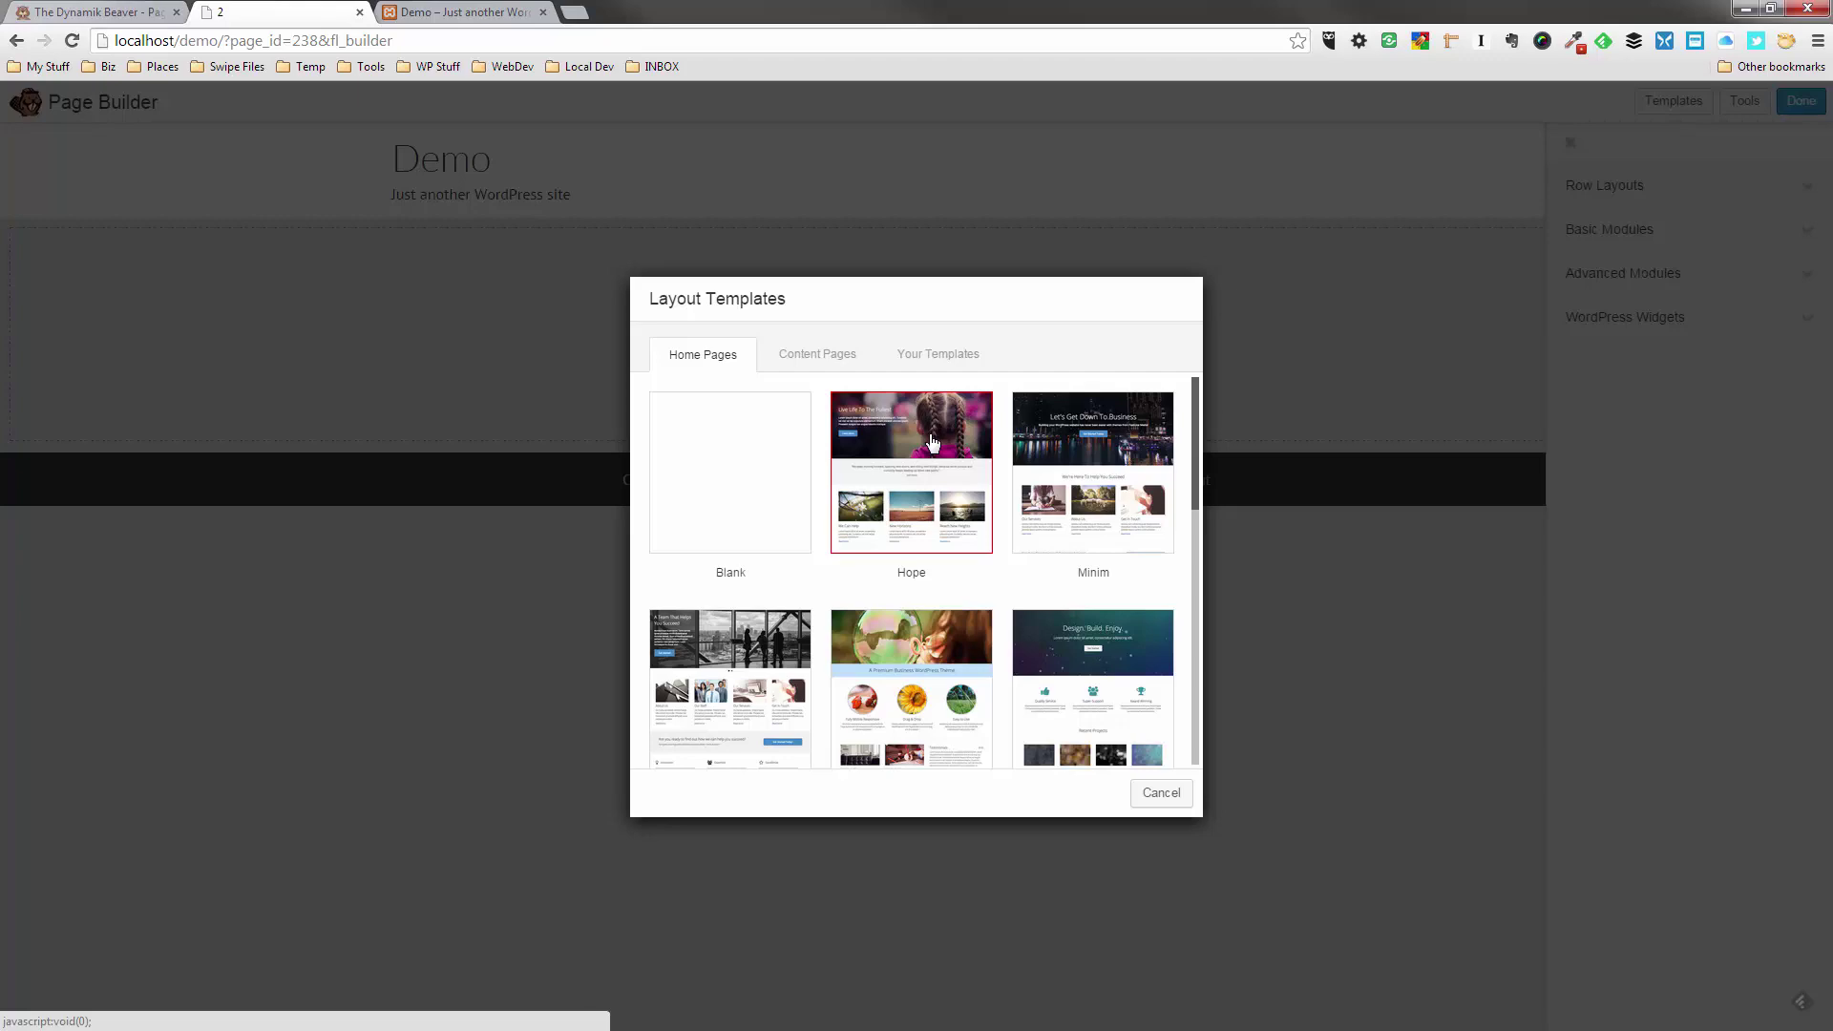
left_click(932, 442)
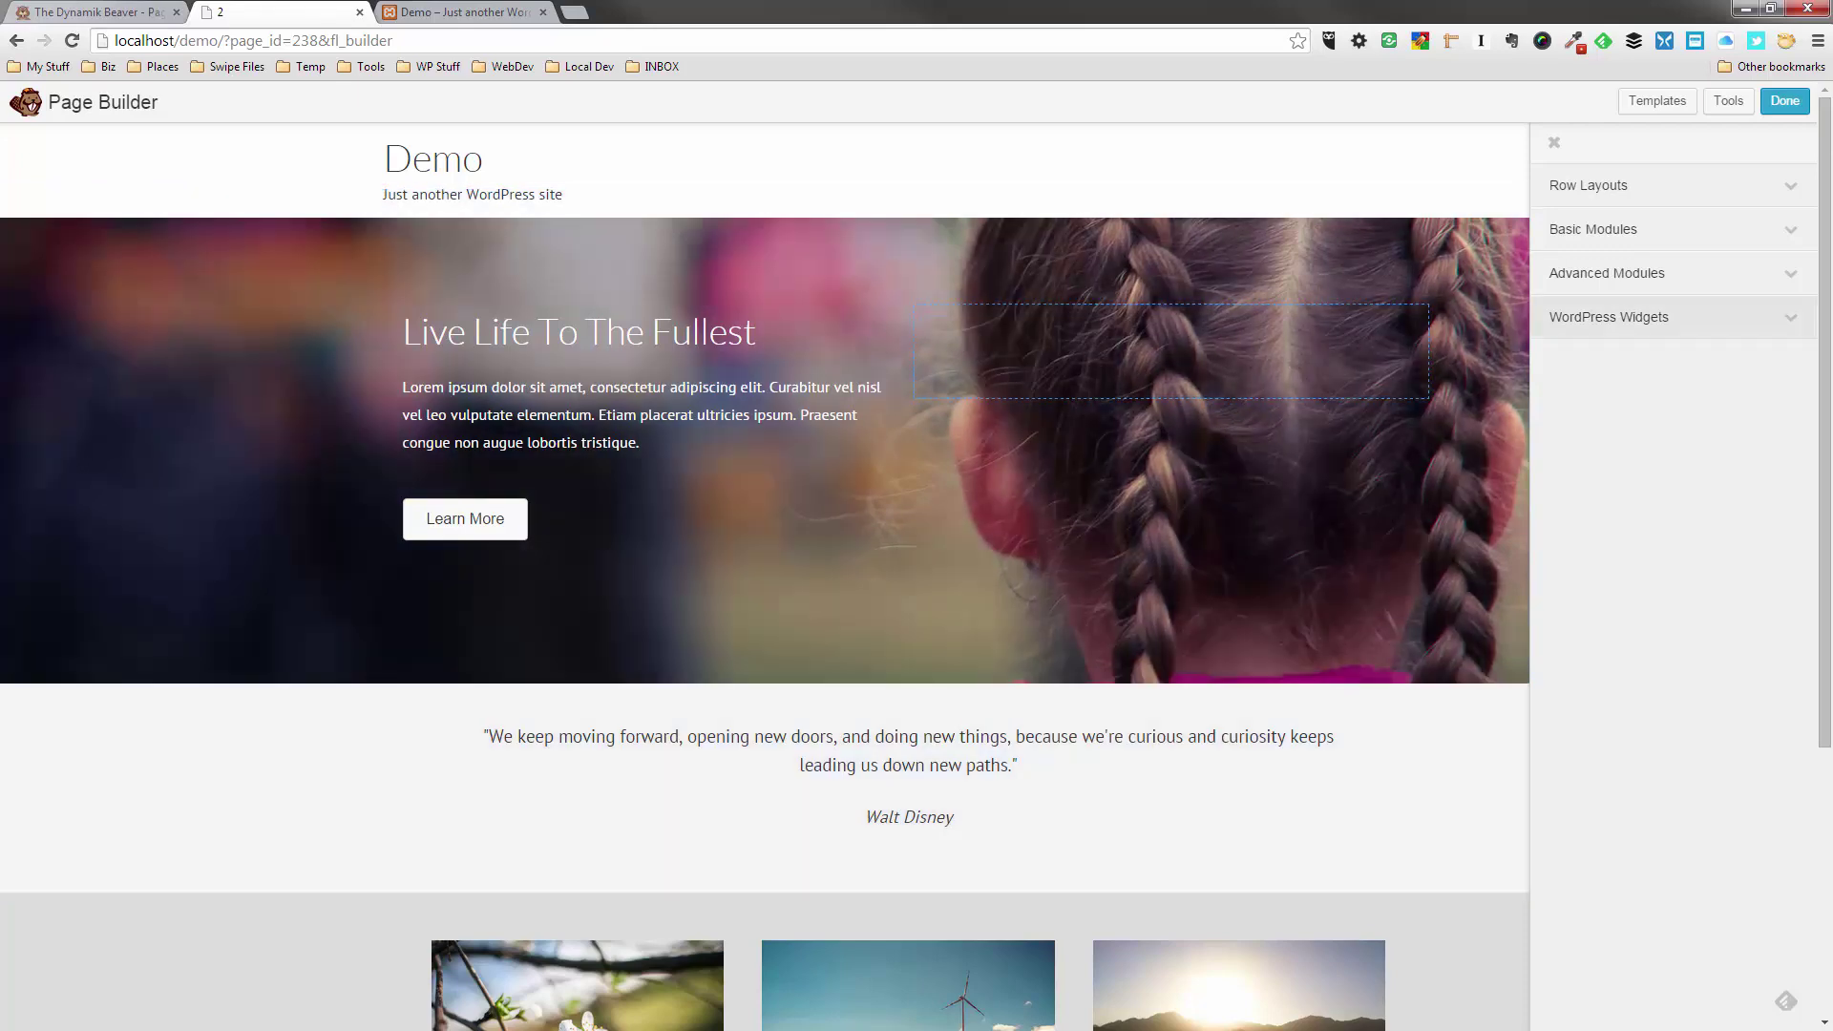
Step: Publish the Hope layout changes and scroll the live page to check the full-width rows
left_click(1781, 104)
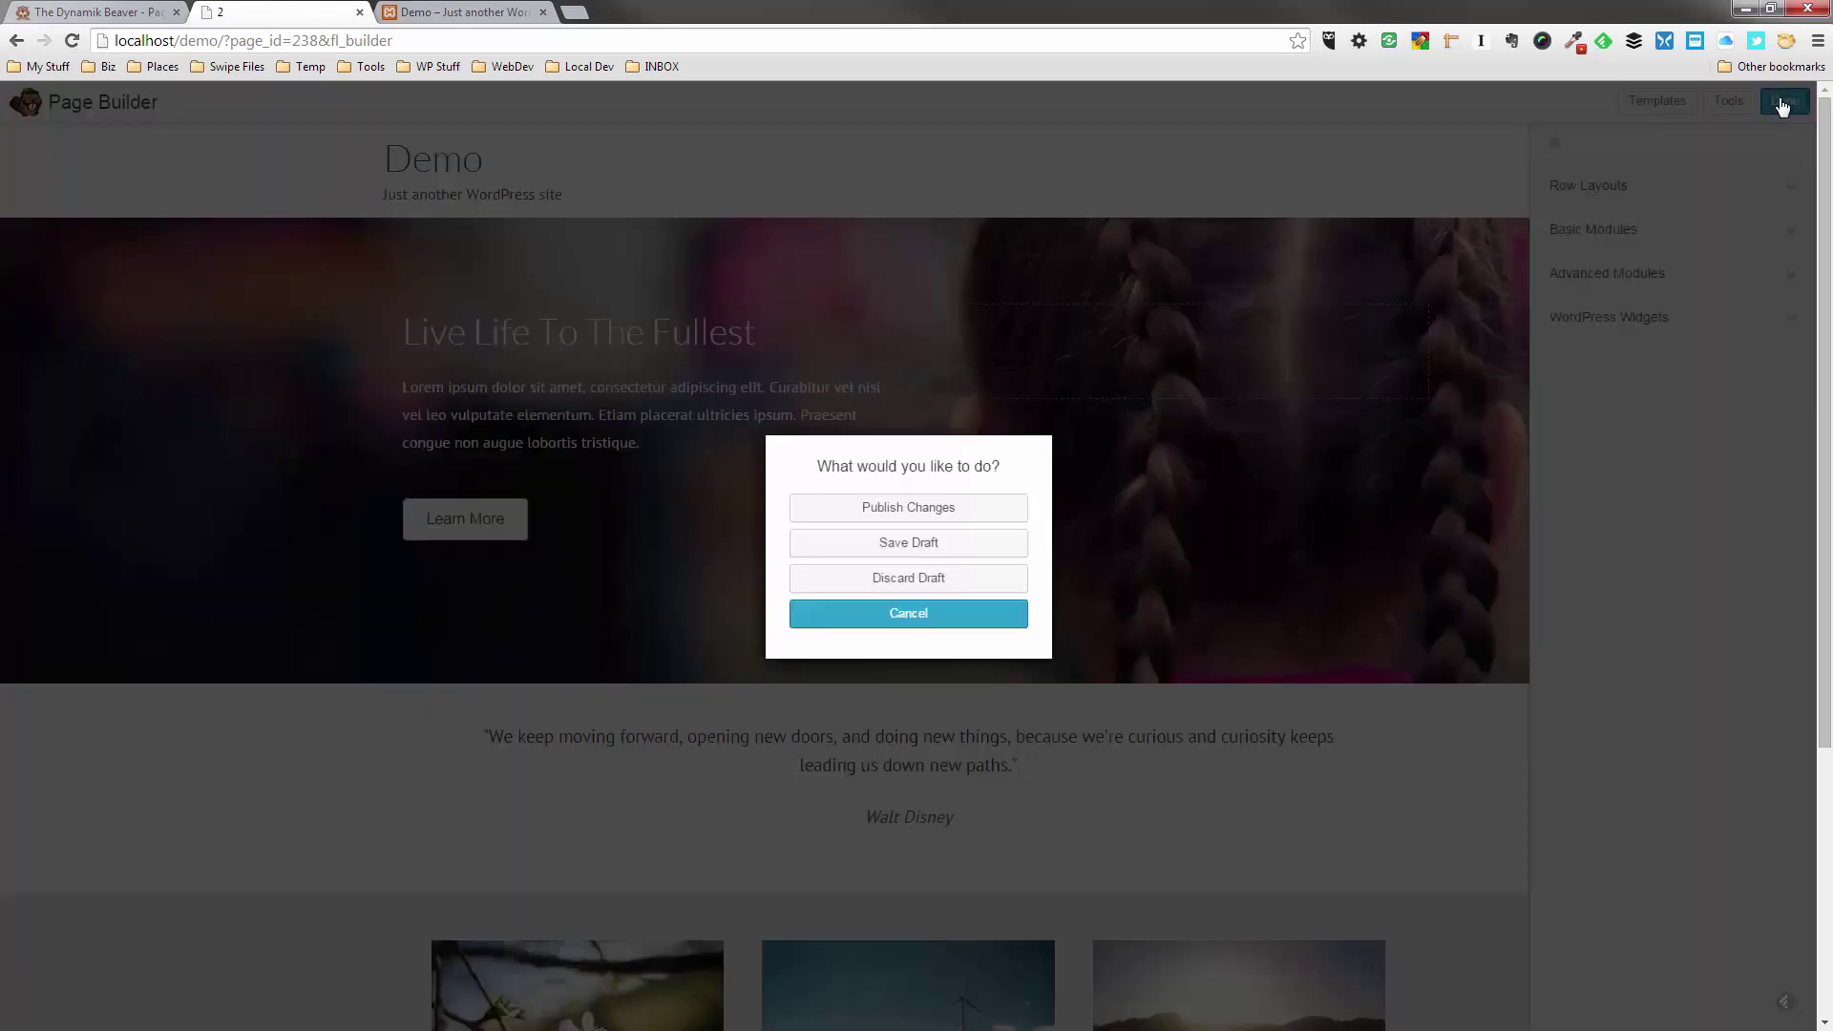
left_click(887, 514)
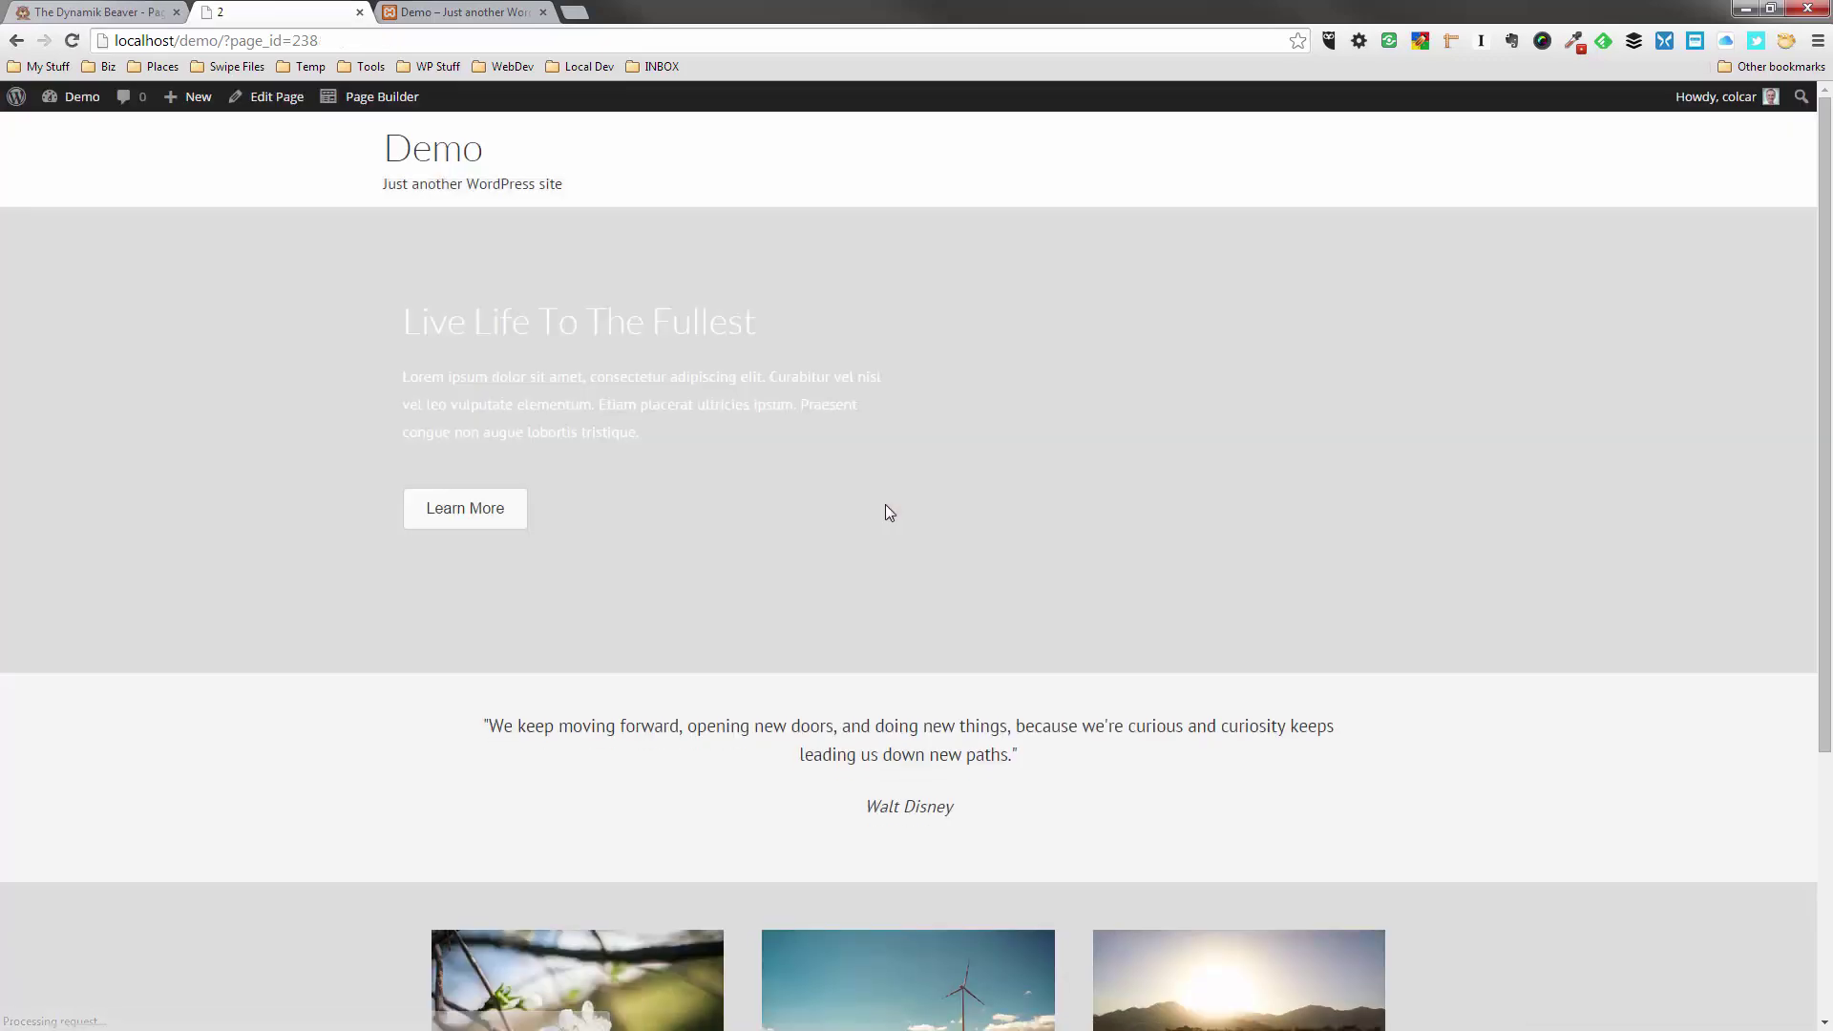
scroll(794, 535, "down", 4)
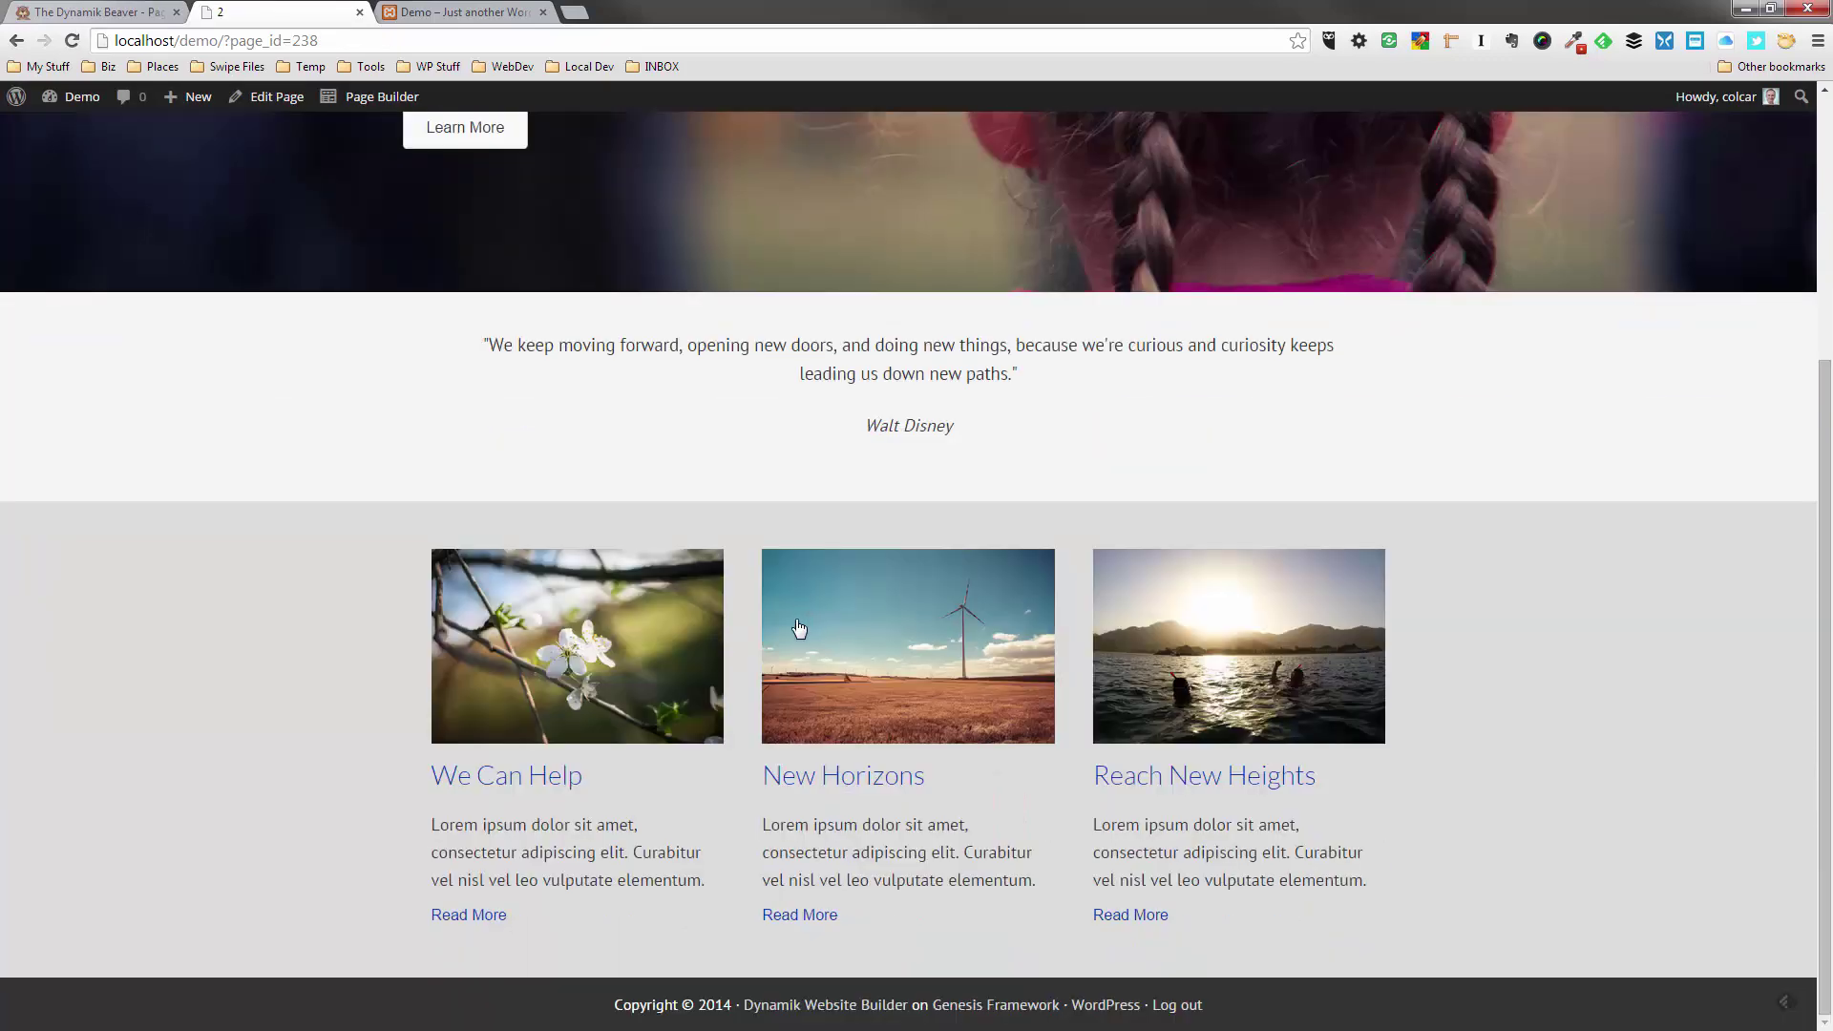
scroll(783, 563, "up", 4)
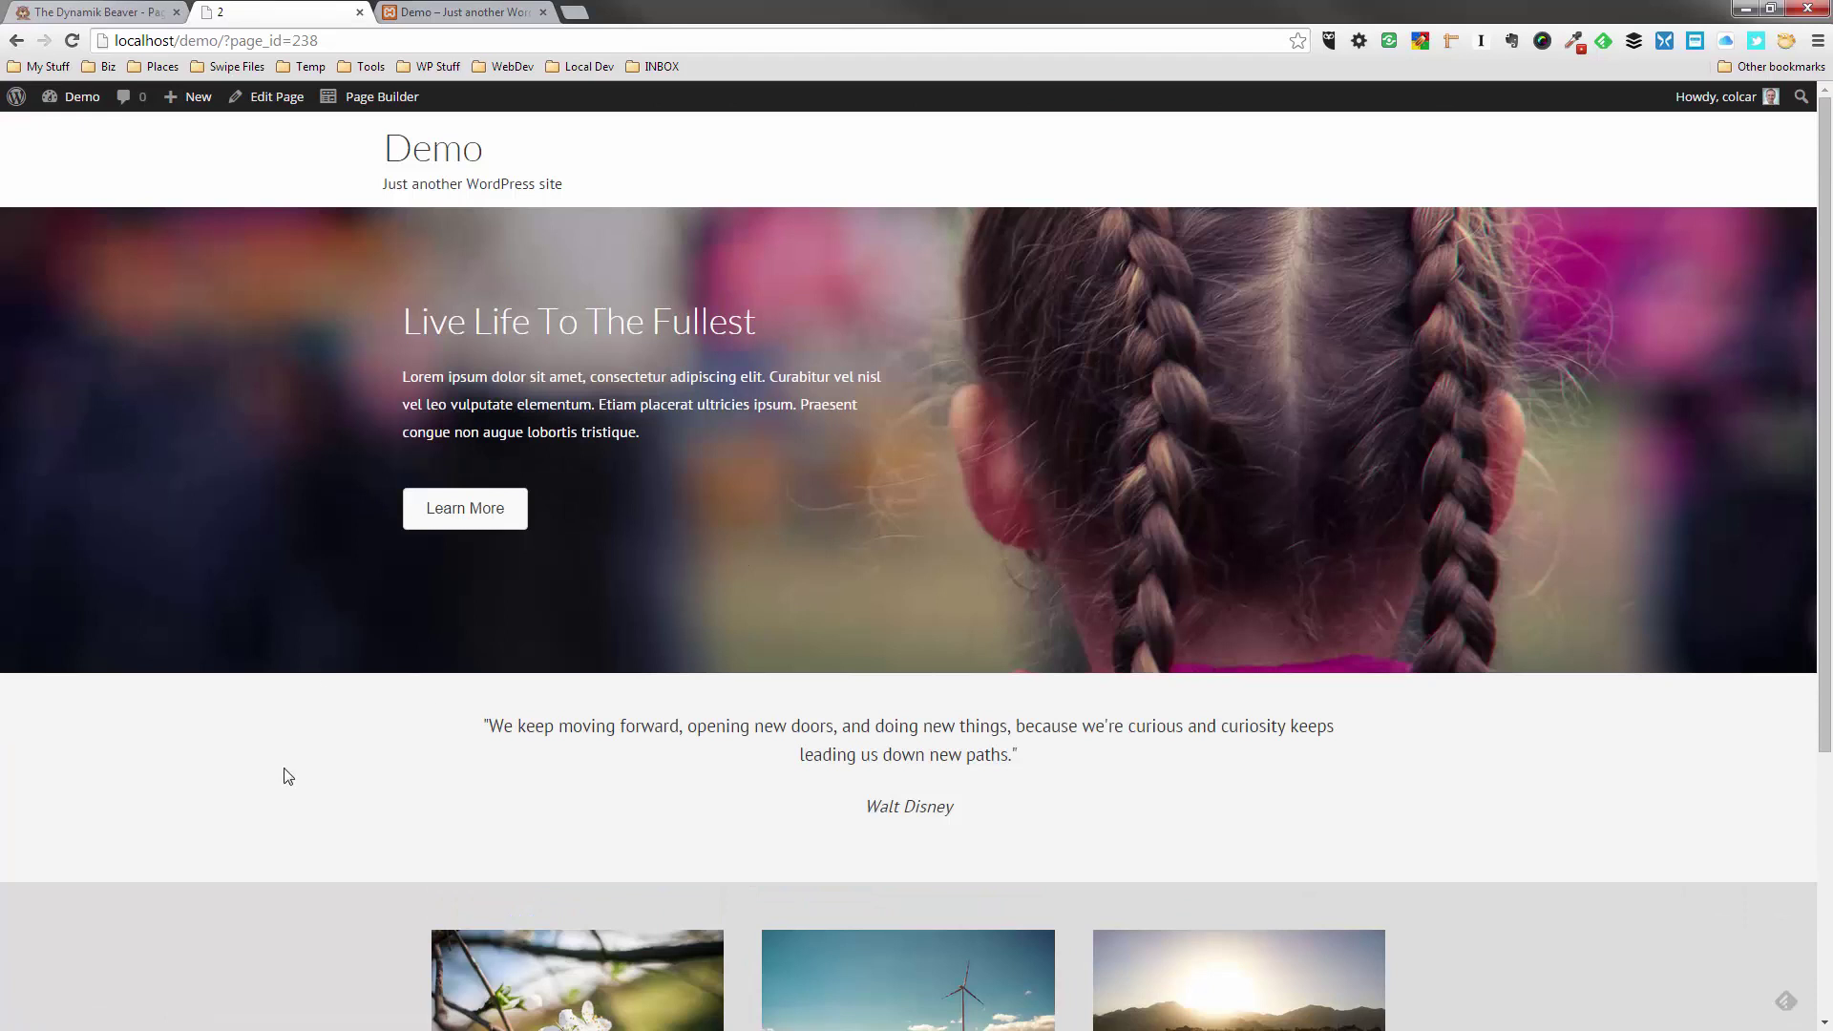